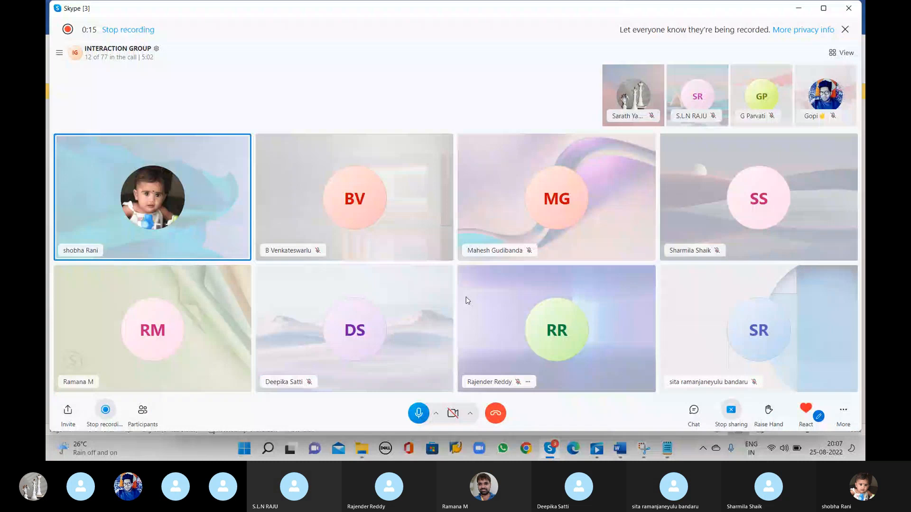
- Mute the call microphone and unmute it again
click(419, 414)
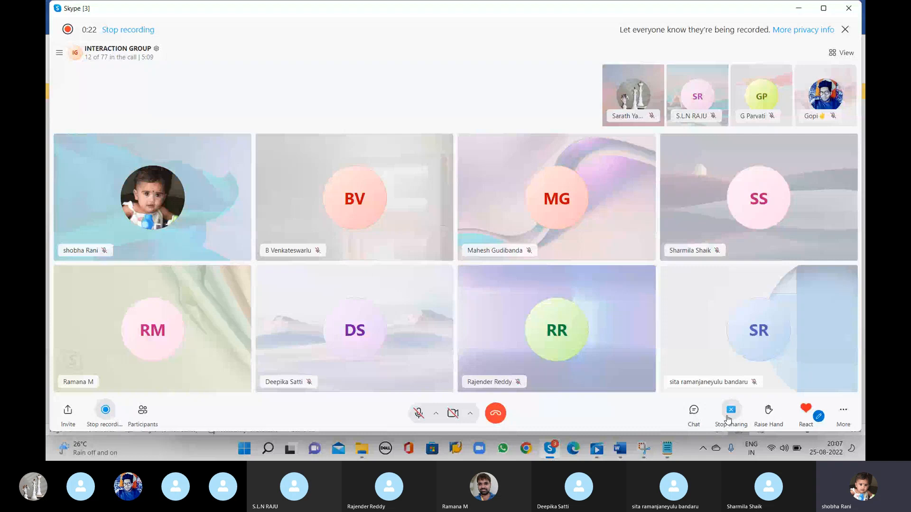
click(419, 414)
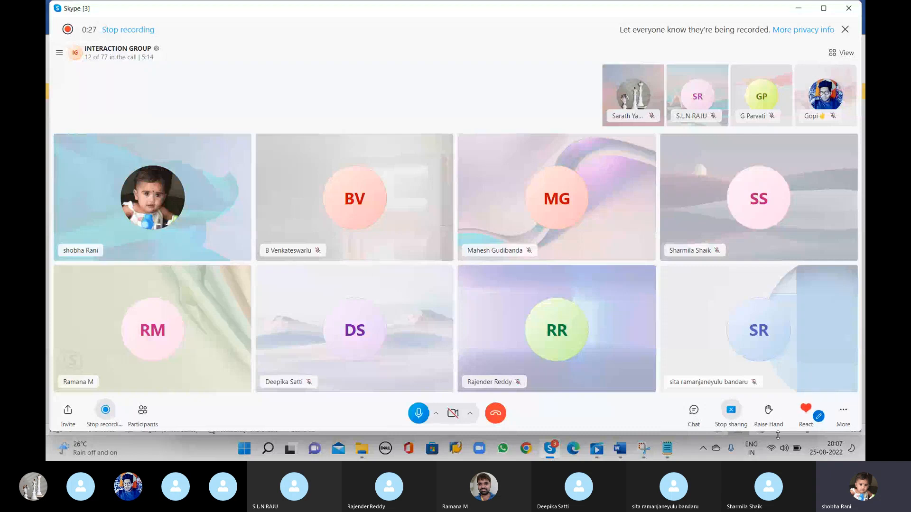
- Find Notepad by searching the computer for "note" and open a blank document in a restored, non-maximised window
click(268, 449)
text(note)
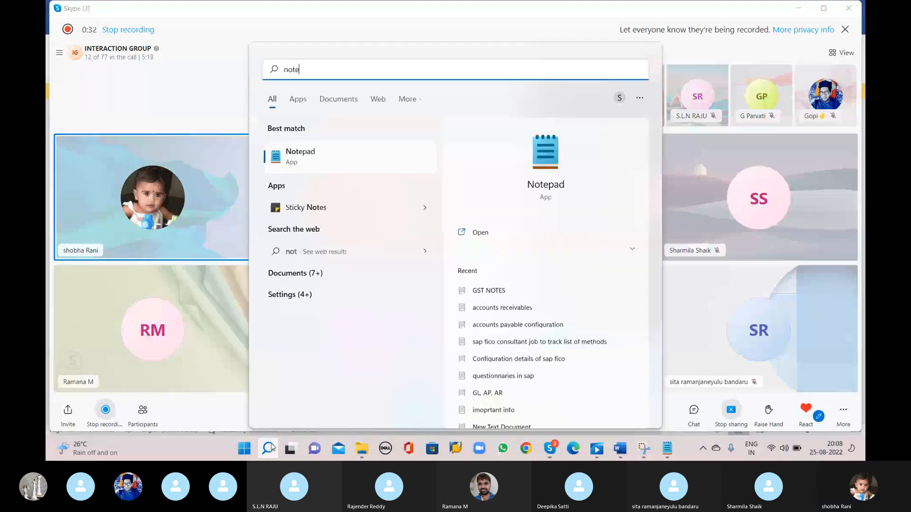
click(324, 165)
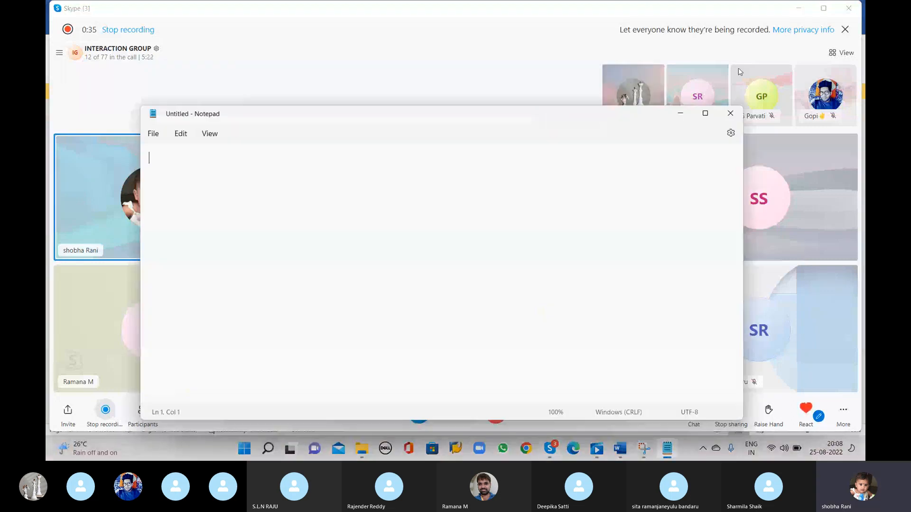
click(706, 113)
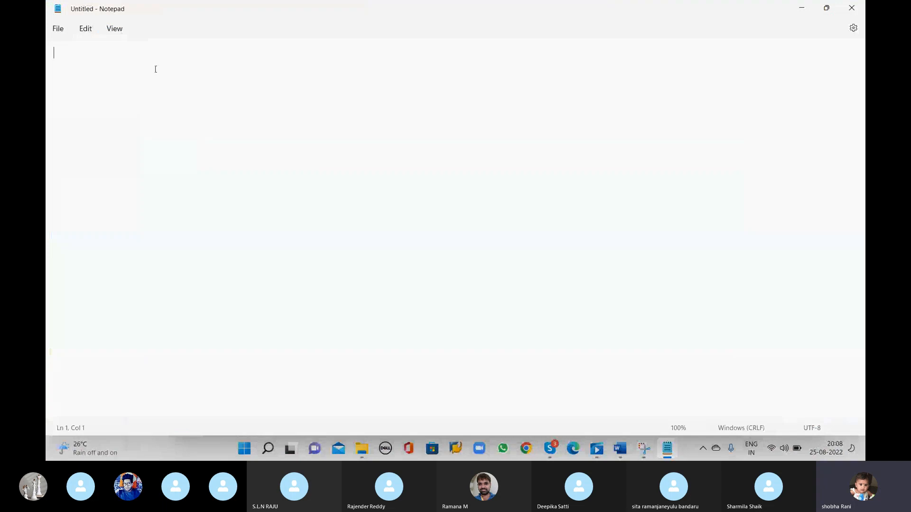
click(827, 8)
- Write the line "APP.....Automatic payment Program." in the blank note and leave an empty line below it
text(APJ)
key(BackSpace)
key(BackSpace)
key(BackSpace)
text(AP)
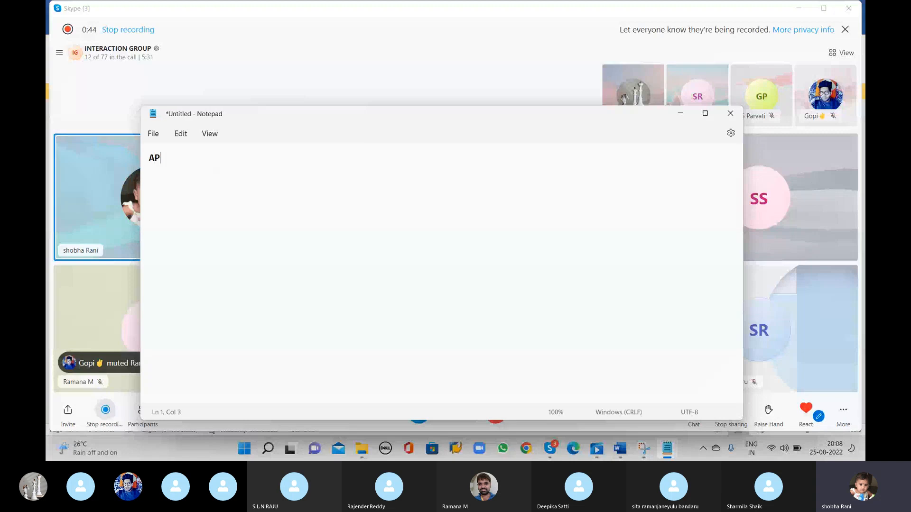
text(P.....)
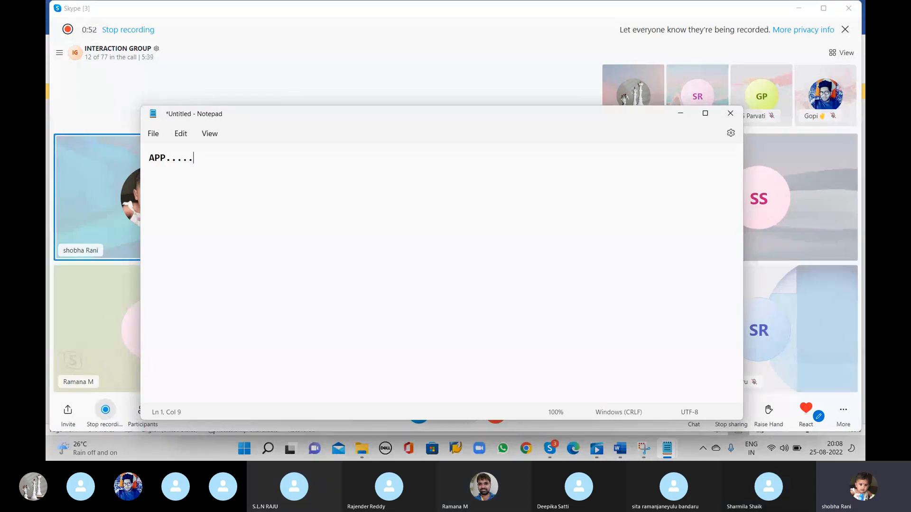
text(Automatic payment Program)
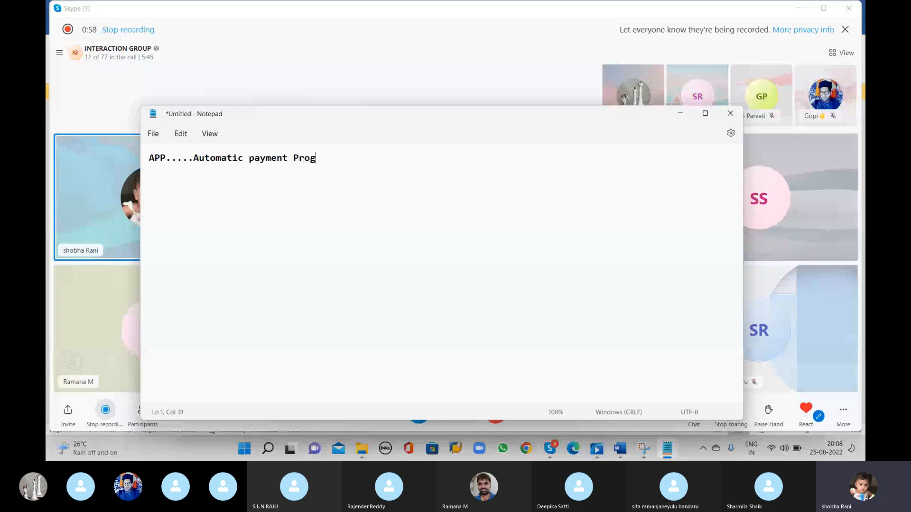
text(.)
key(Return)
key(Return)
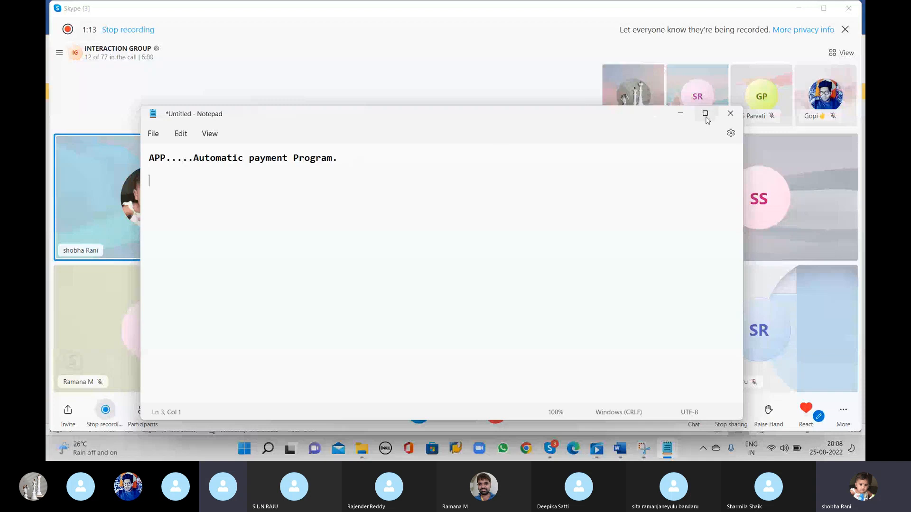
click(177, 138)
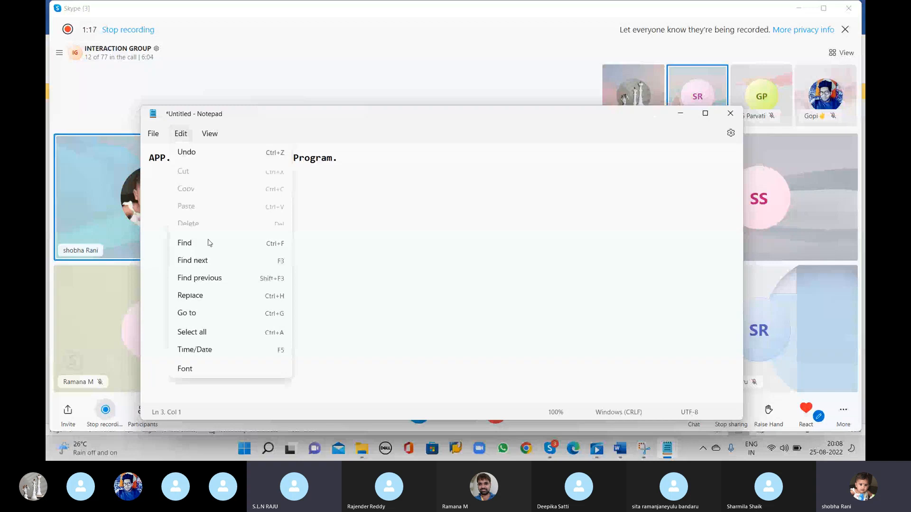
click(480, 264)
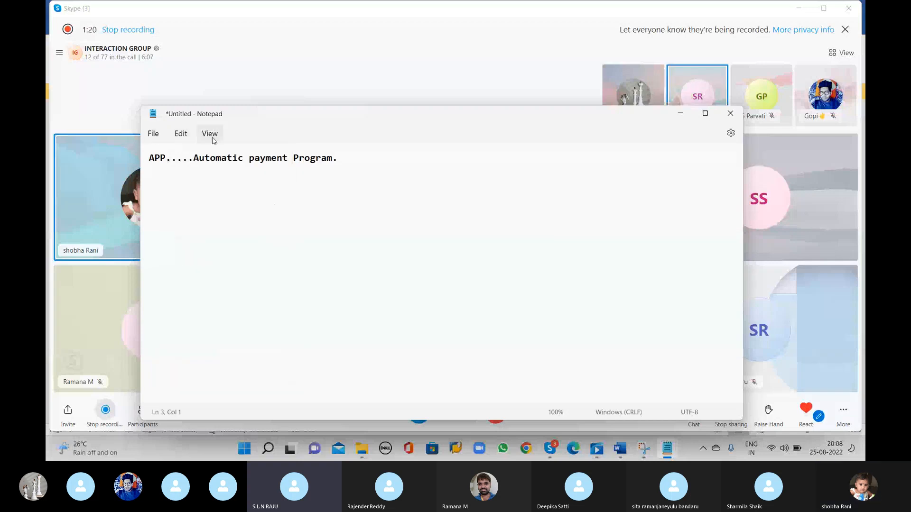
click(205, 137)
mouse_move(239, 158)
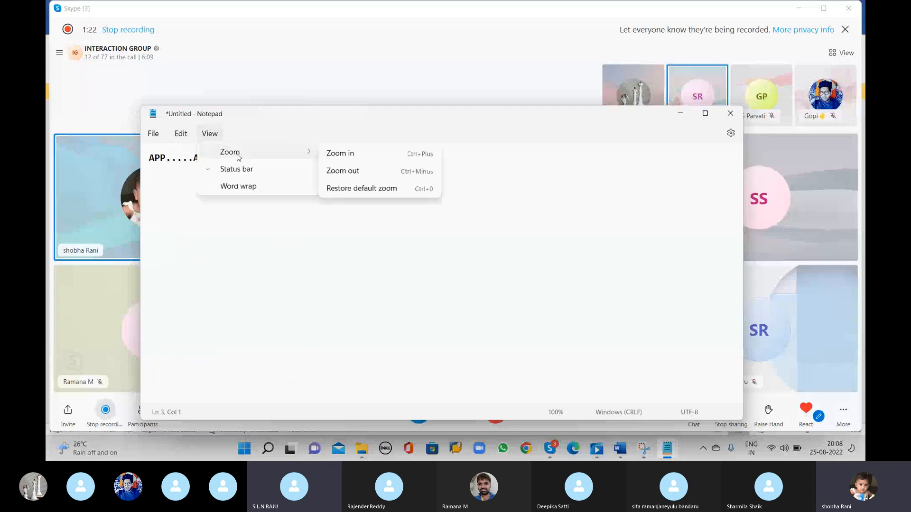
- Maximise the note window and begin a second entry with "APP....." below the Automatic payment Program line
click(705, 116)
click(256, 53)
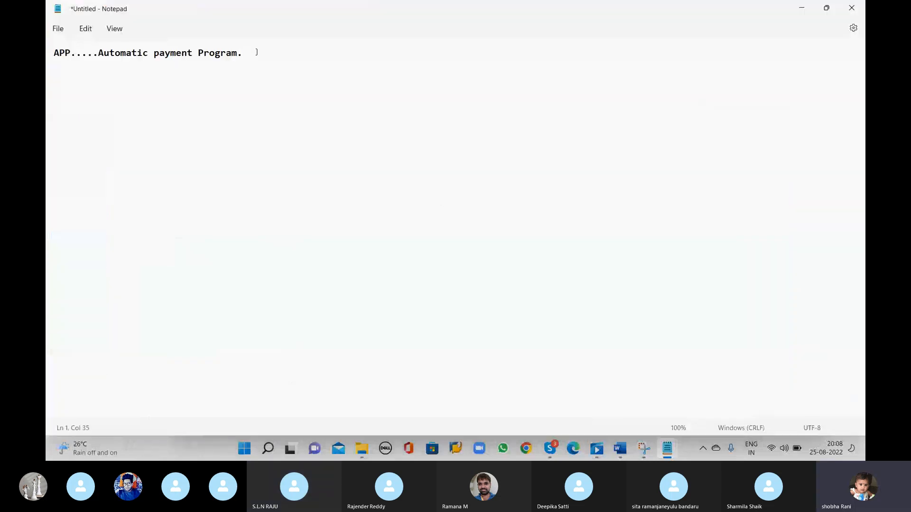
key(Return)
text(APP.....)
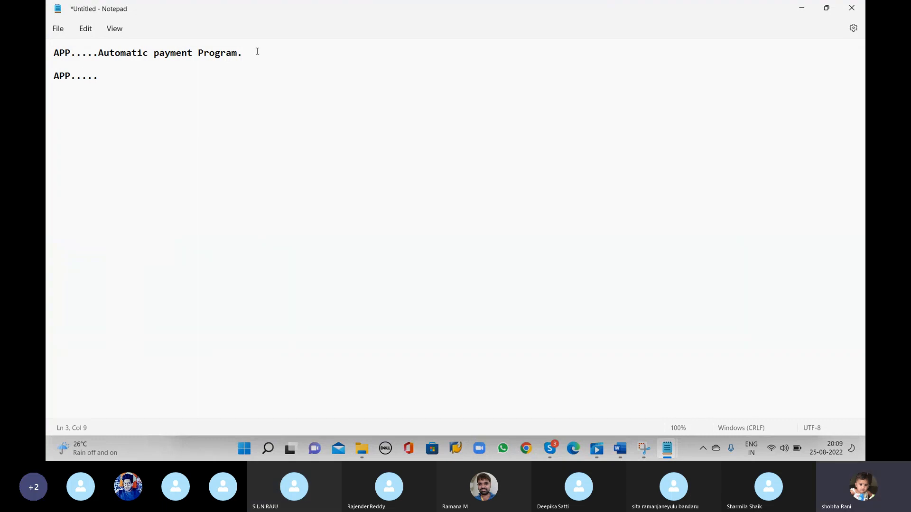
click(85, 29)
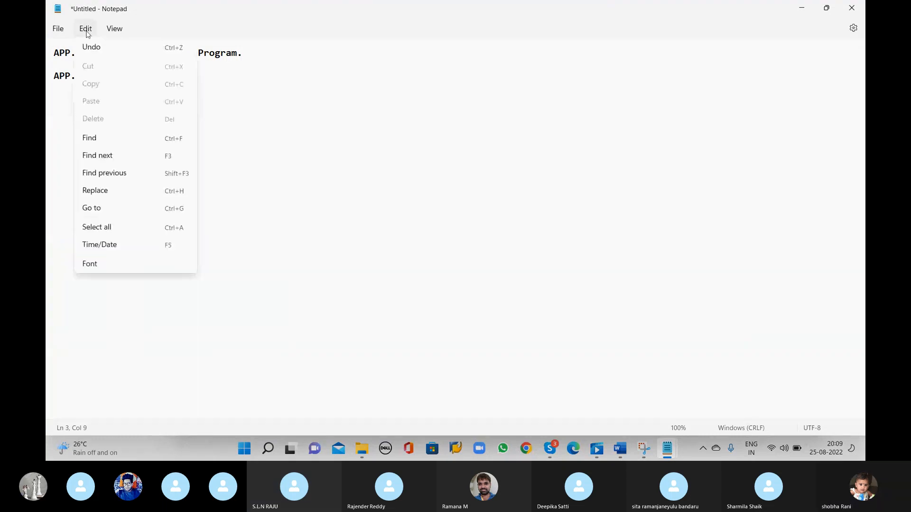
click(96, 115)
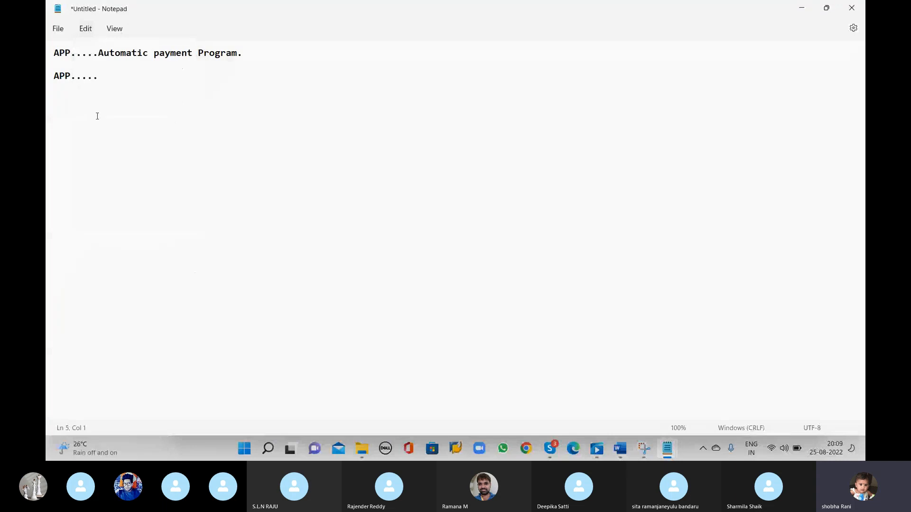
click(114, 29)
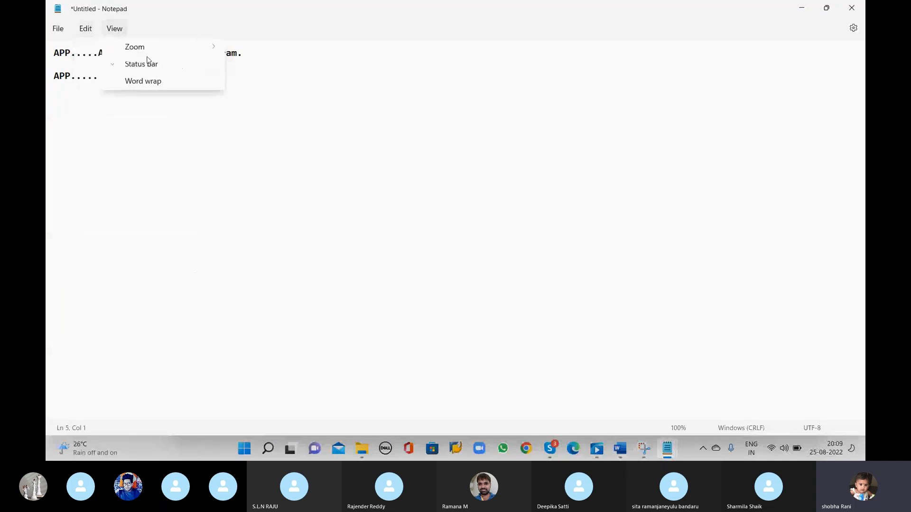
mouse_move(178, 51)
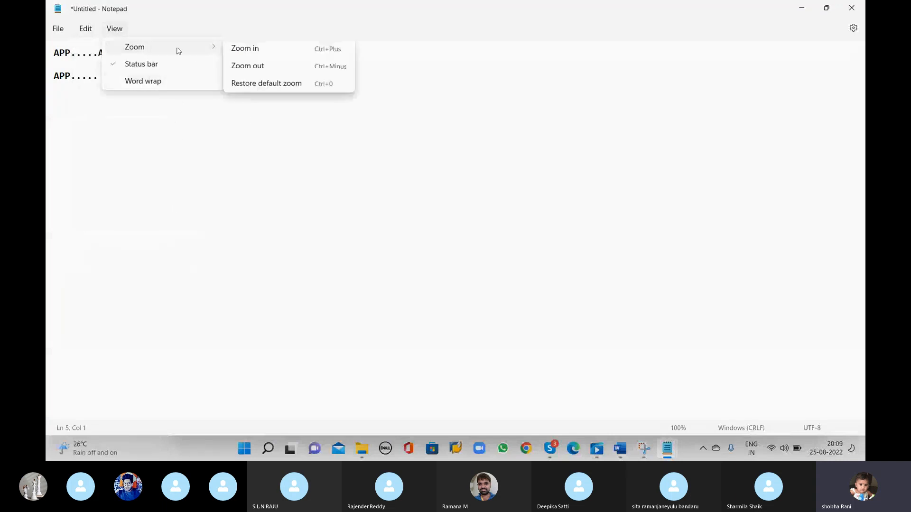
click(285, 153)
click(59, 32)
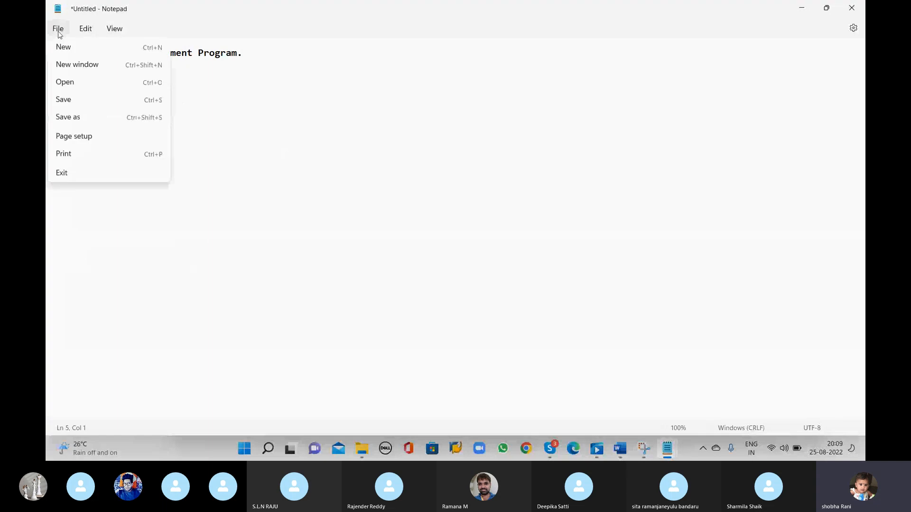
click(152, 278)
- Set the Notepad font size to 18 in the font settings
click(86, 29)
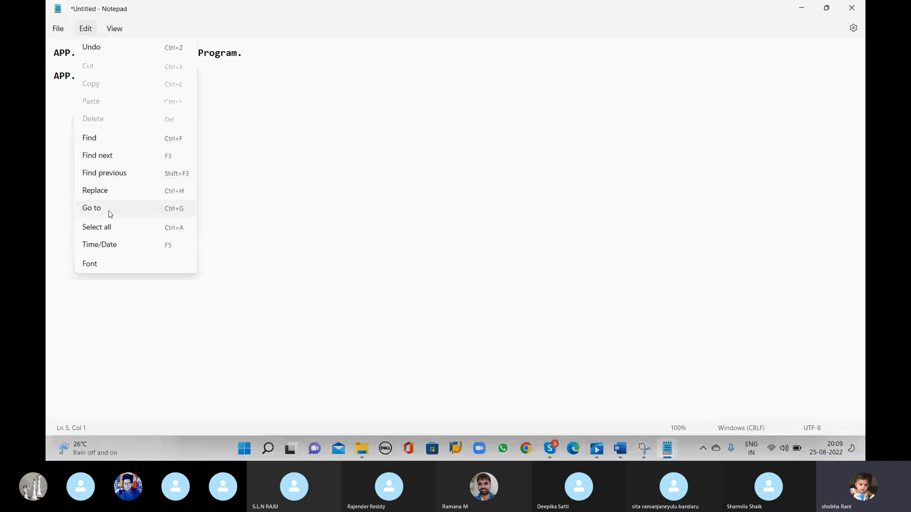
click(101, 269)
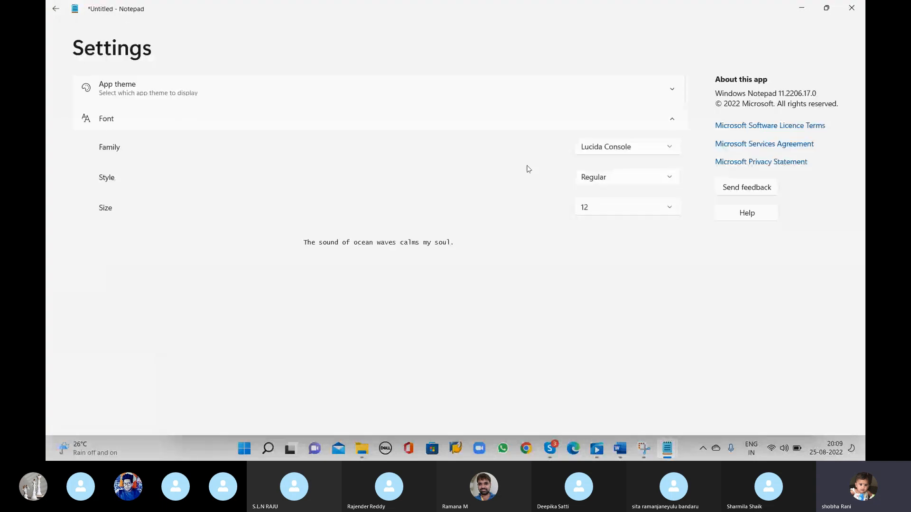
click(669, 207)
click(606, 366)
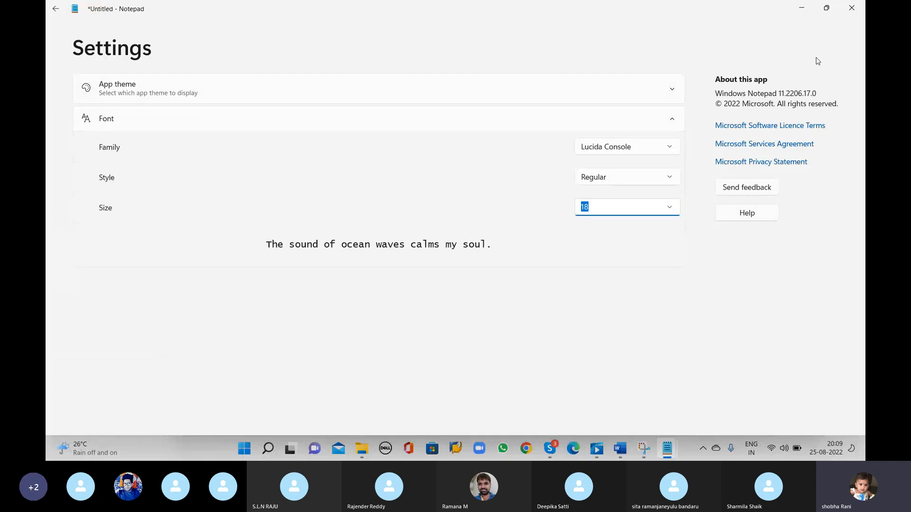
- Minimise the note showing the font settings and bring the other, blank Notepad window to the front
click(803, 10)
mouse_move(667, 449)
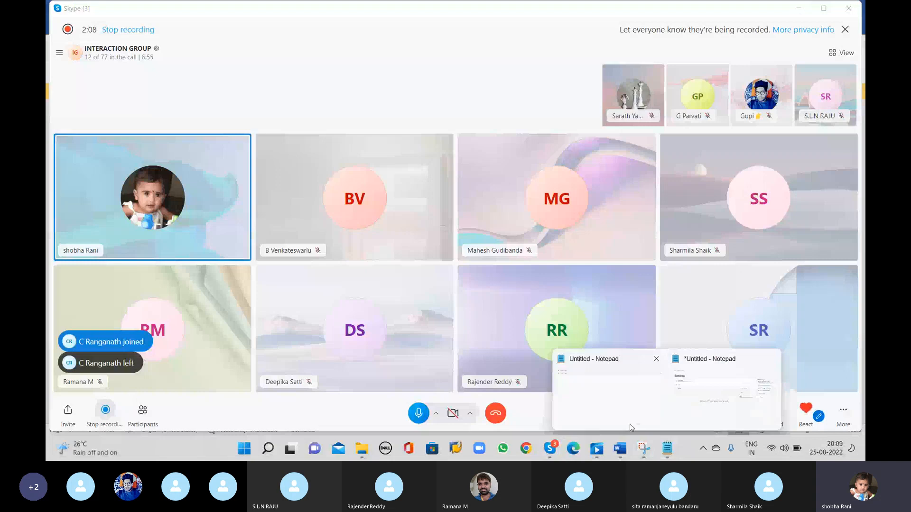
click(611, 386)
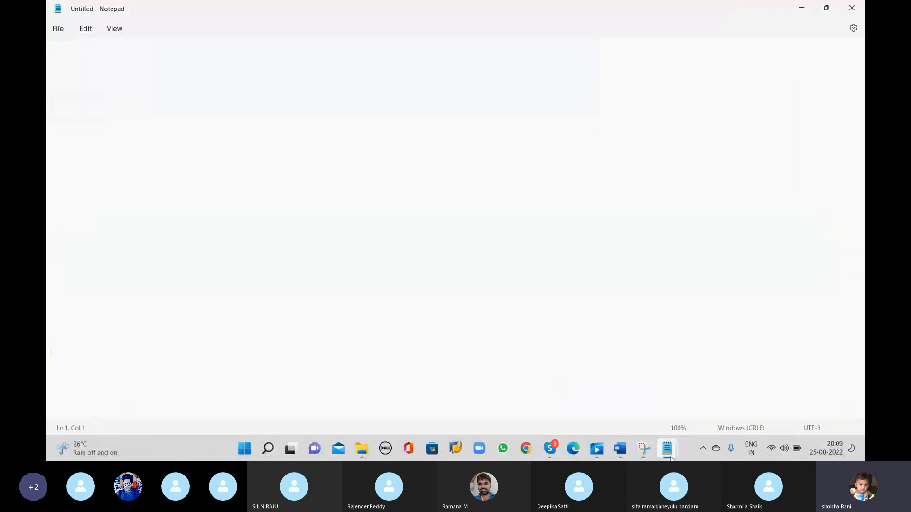
mouse_move(669, 456)
click(713, 411)
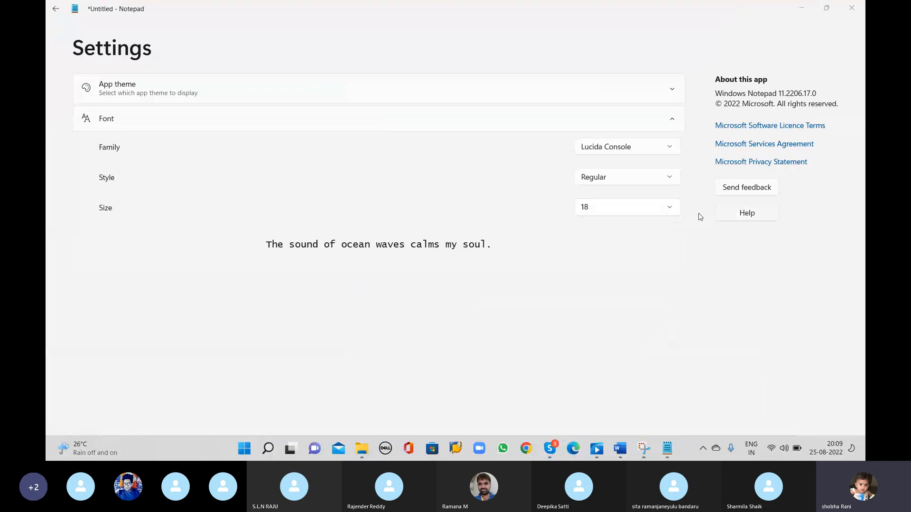
click(672, 98)
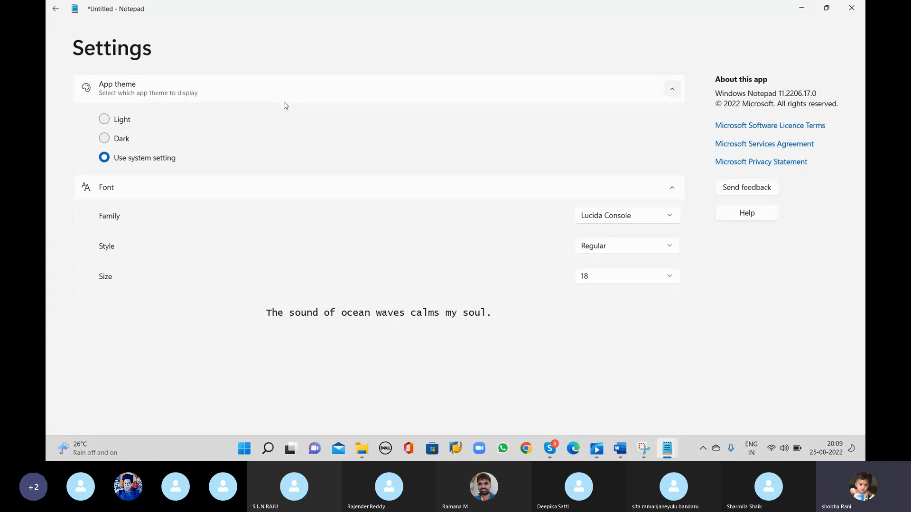
click(269, 101)
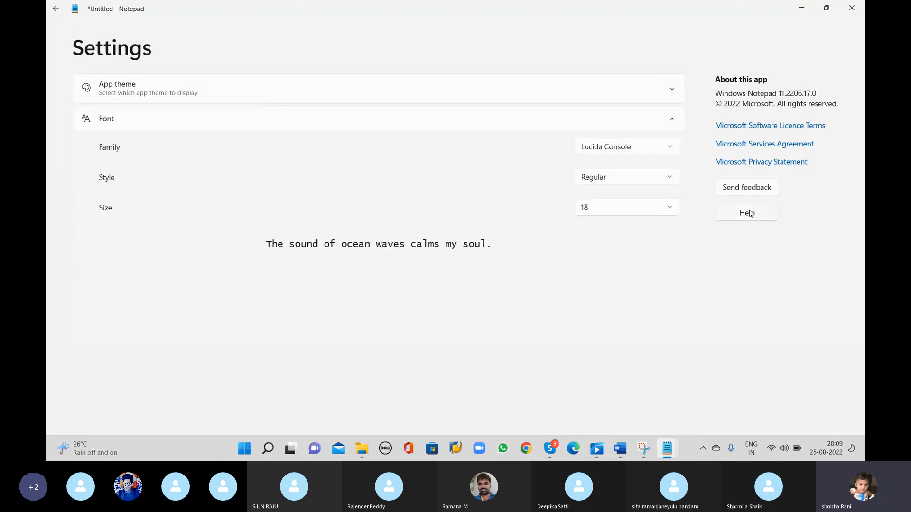
click(801, 8)
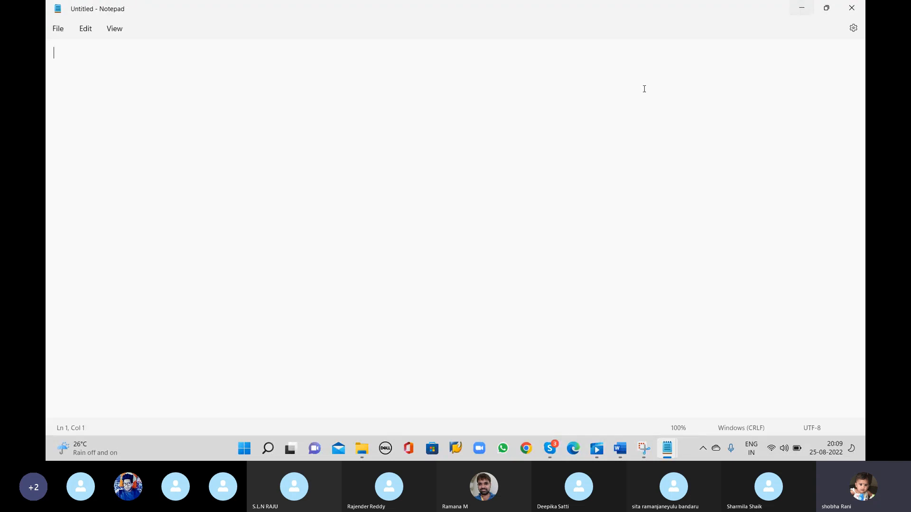
- Write "APP....Automatic payment Program." as the first line of the blank note
text(App)
key(BackSpace)
key(BackSpace)
key(BackSpace)
text(PP)
key(BackSpace)
key(BackSpace)
text(APP....Automatic)
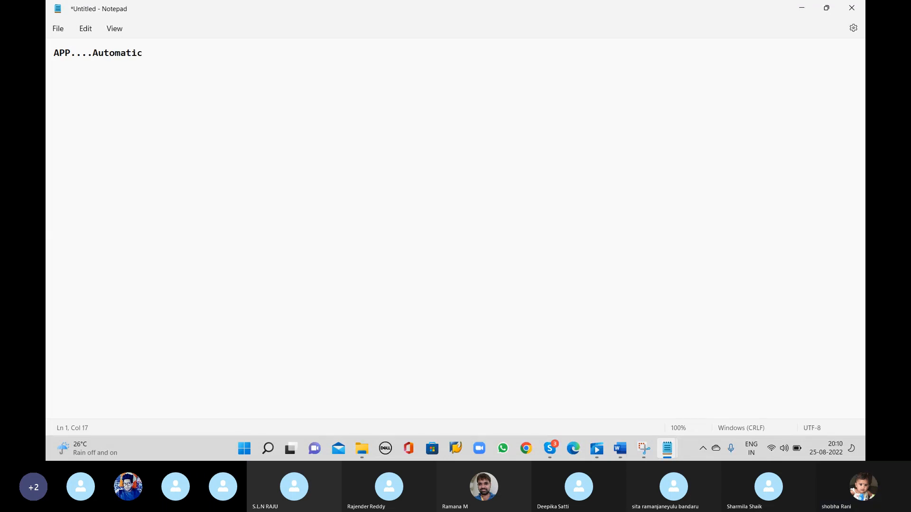
text( payment )
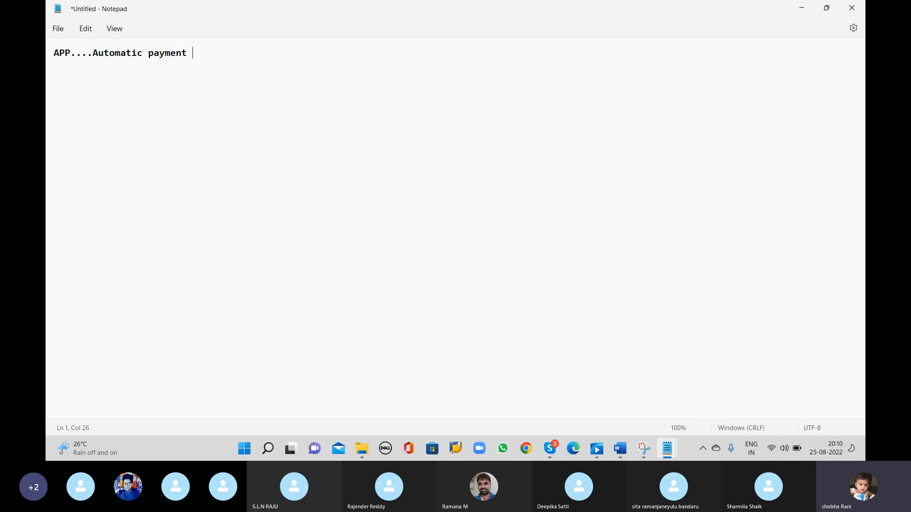
text(Program.)
- Leave an empty line and add the entry "APP.....Beauty odf SAP." below it
key(Return)
key(Return)
text(APP.....Beauty o)
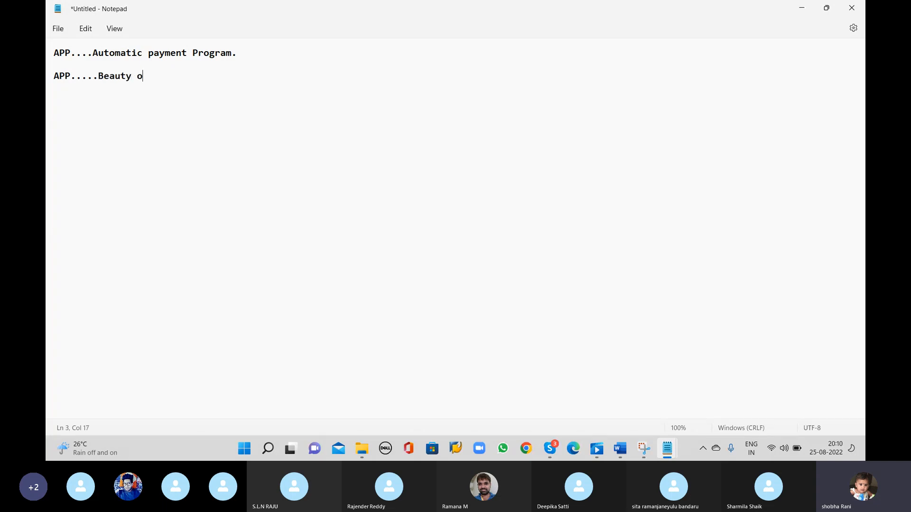
text(df SAP)
text(.)
- Add the line "100 invoices.....f-28 ......one hour." below the Beauty entry
key(Return)
text(100 invoices.)
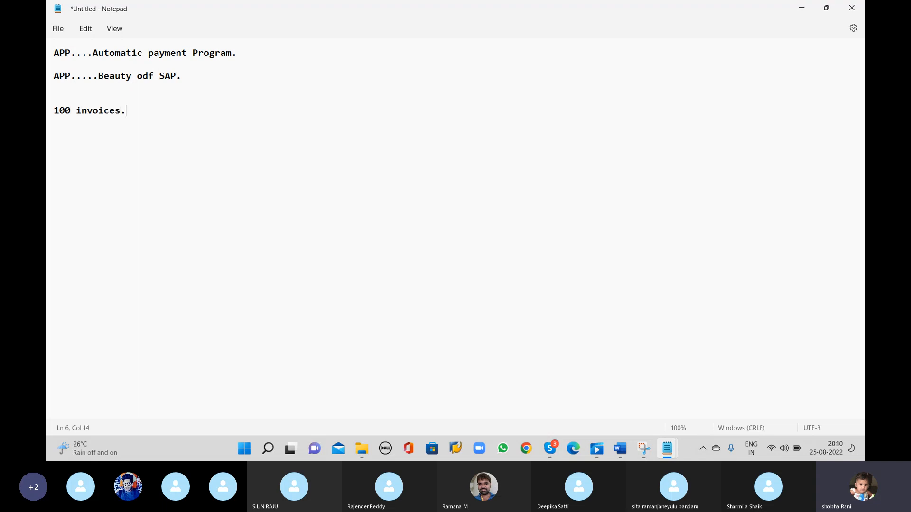
text(....f-28/)
key(BackSpace)
text(i)
key(BackSpace)
text(......one hour.)
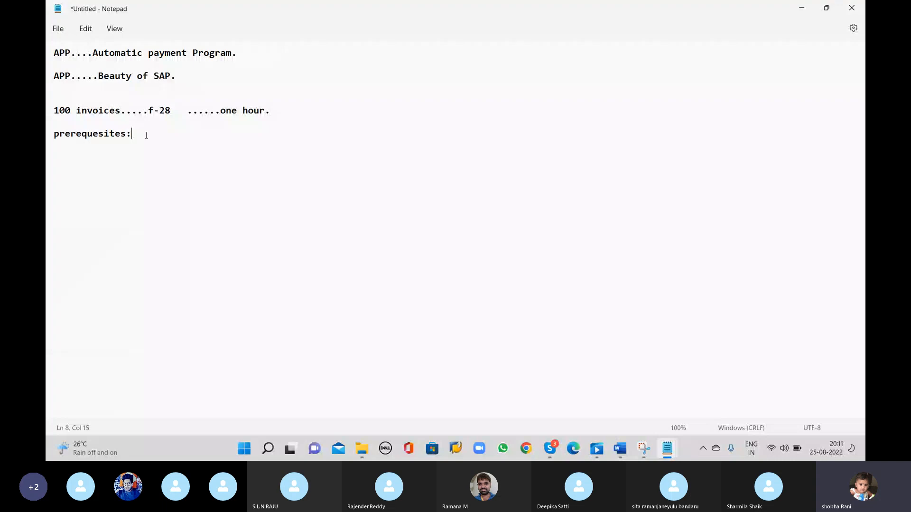
- List "1.vendor details." and "2.bank details." below the "prerequesites:" heading, leaving an empty line under the heading
key(Return)
key(Return)
text(1.vendor details.)
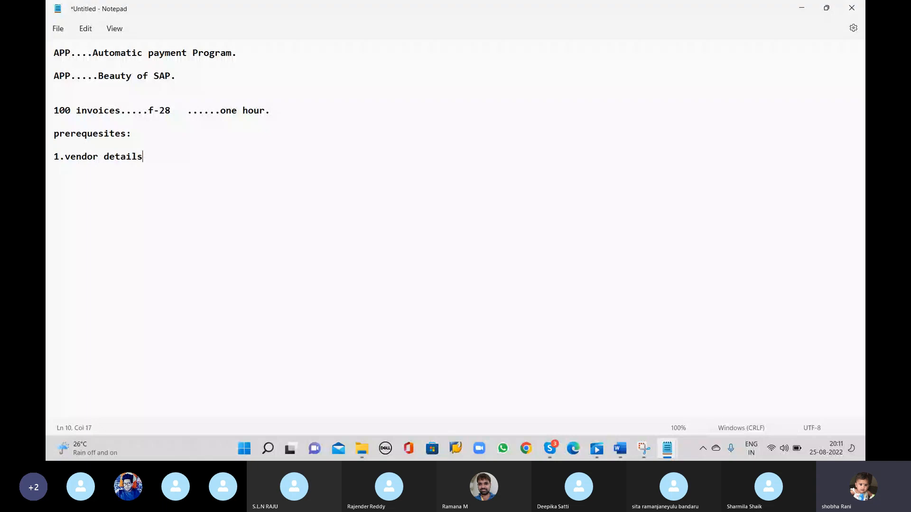
key(Return)
text(2.)
click(169, 157)
click(81, 170)
text(bank details.)
key(Return)
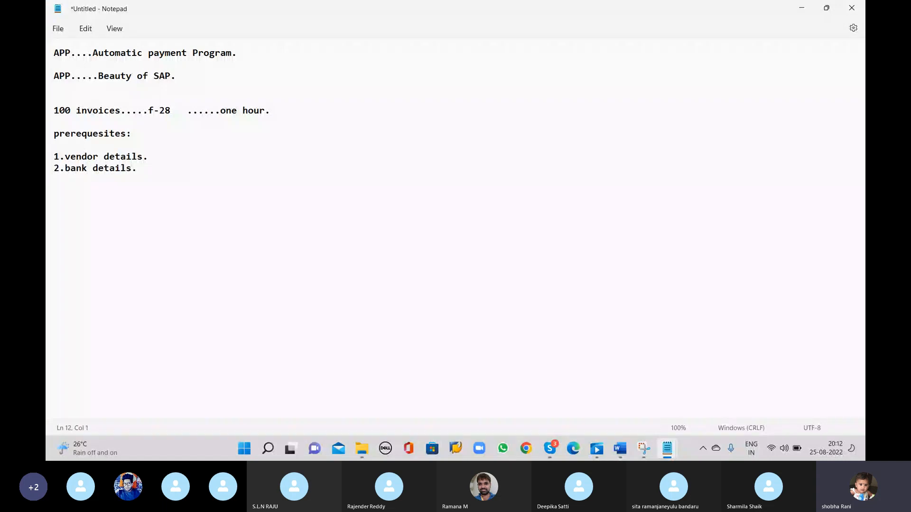
- Add "3.payment method" below "2.bank details." in the prerequisites list
text(3.payment method)
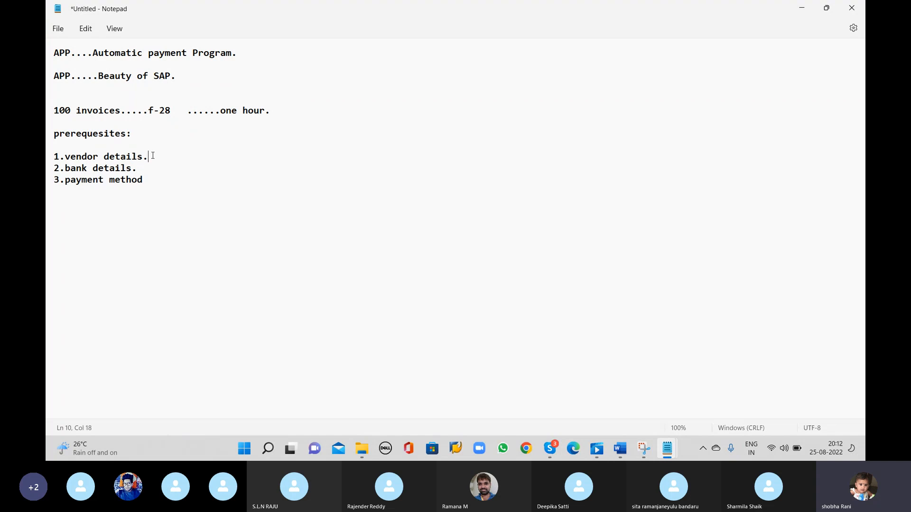
click(149, 180)
text(4.)
key(BackSpace)
key(BackSpace)
- Leave an empty line below the prerequisites list and add the entry "Due/over due invoices.....only.."
click(147, 133)
click(151, 154)
click(158, 184)
text(Due/over due invoices)
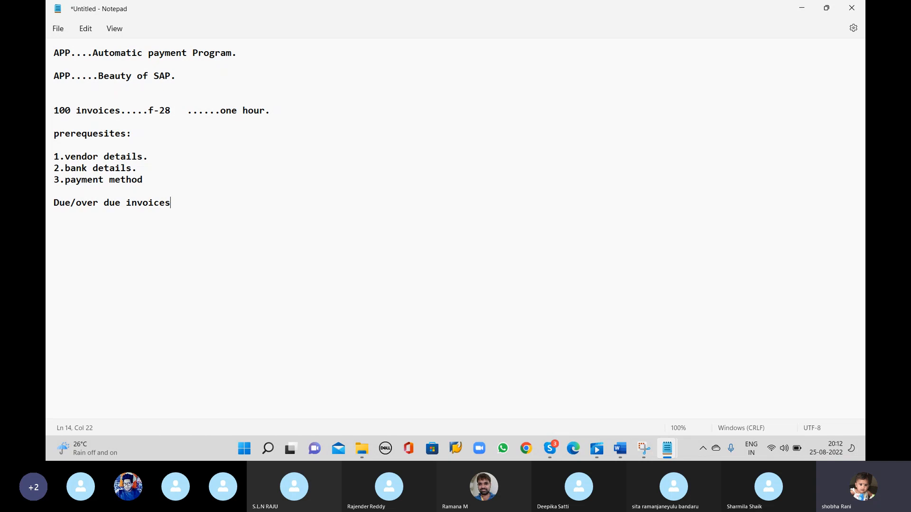
text(.....)
text(only..)
key(Return)
- Add the line "national vendors/international vendors." directly below the due invoices entry
text(national vendors)
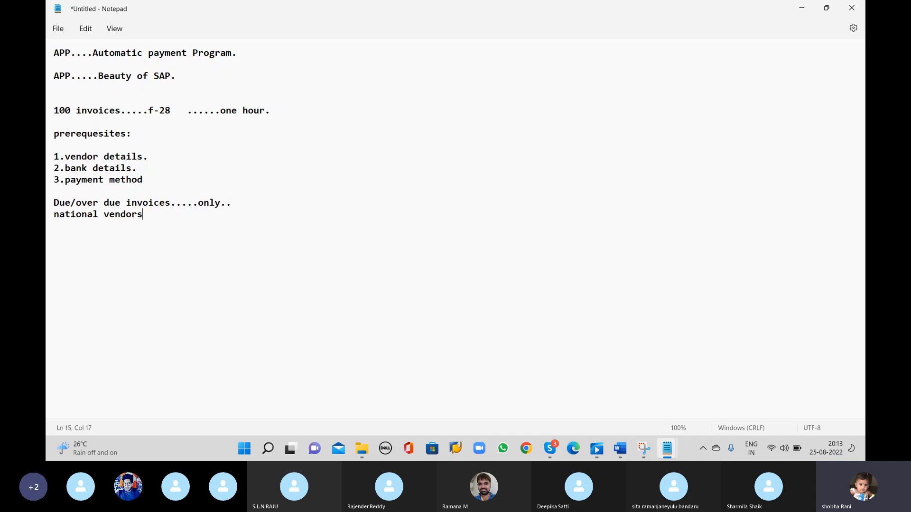
text(/internatio)
text(nal vendo)
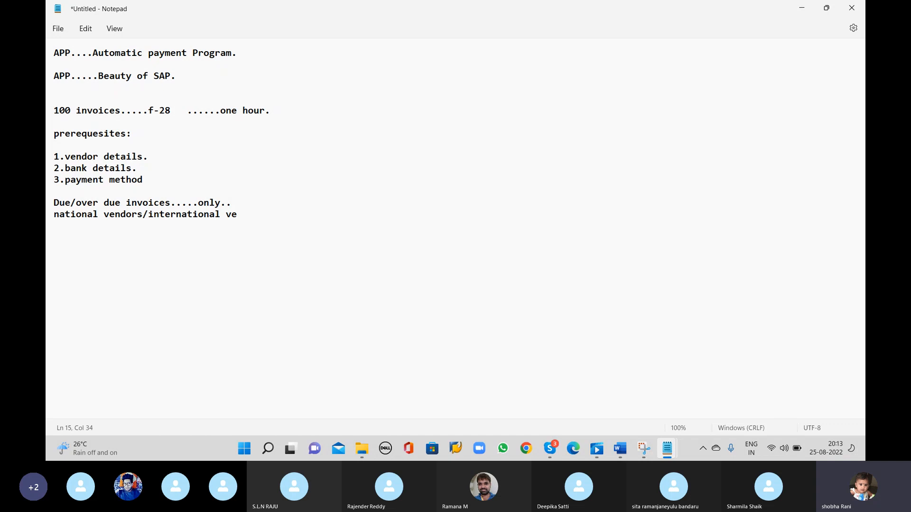
text(rs.)
key(Return)
- Append "not pick undue invoices" to the end of the "Due/over due invoices" line and highlight that line
click(239, 206)
text(not p)
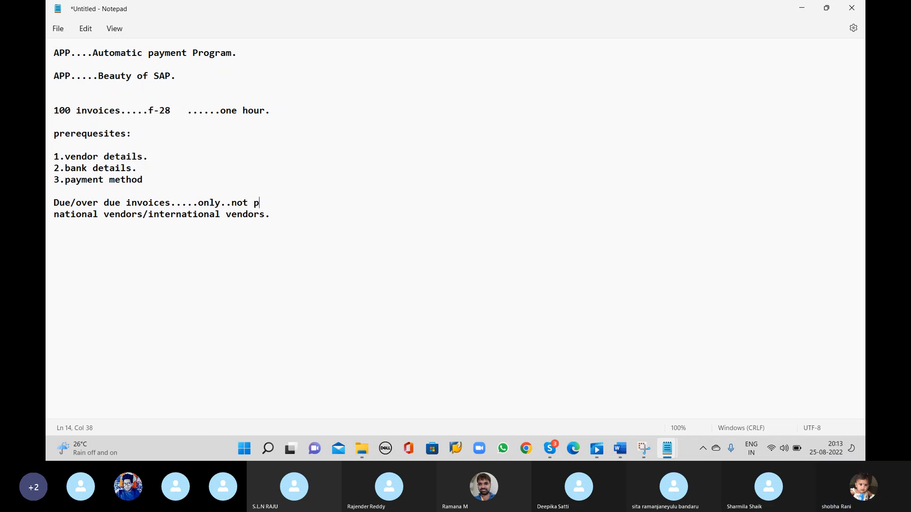
text(ick u)
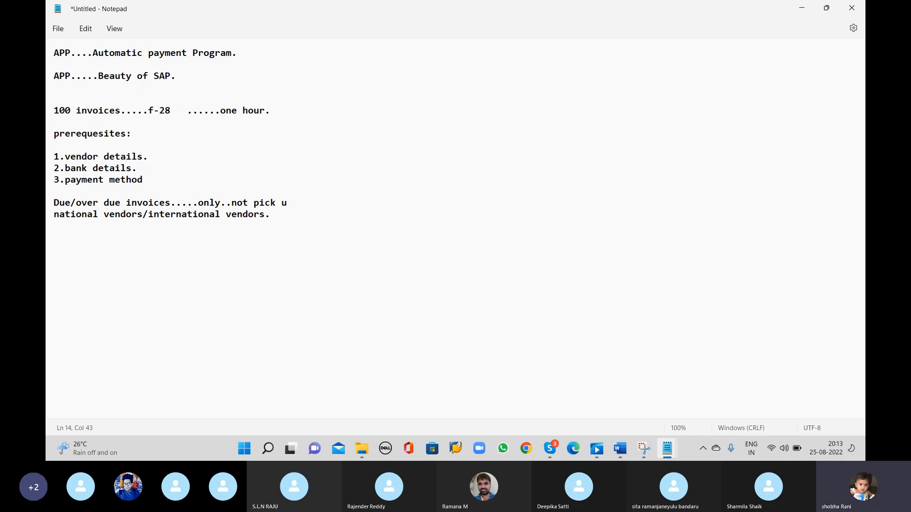
text(ndue invoi)
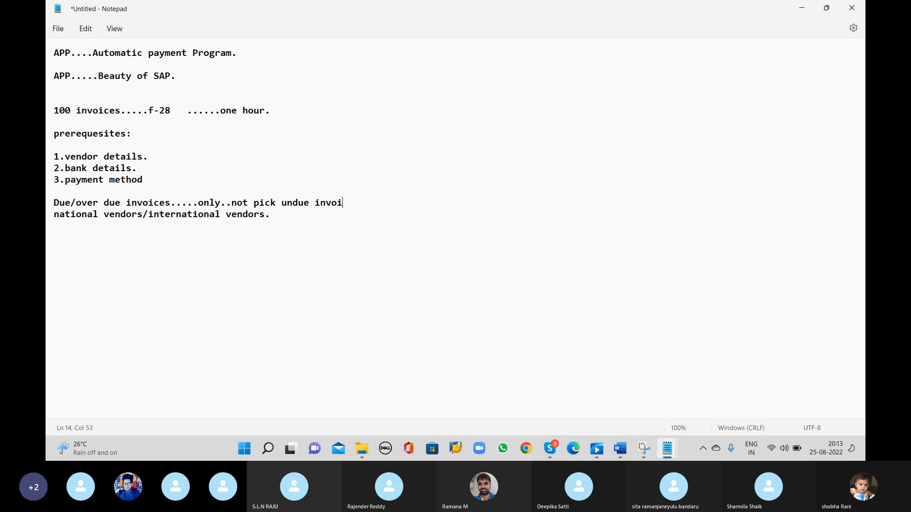
text(ces)
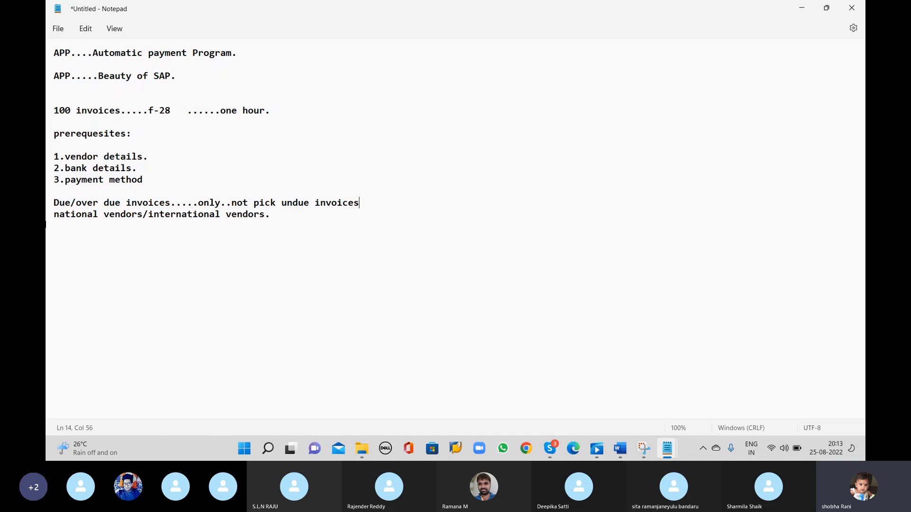
key(Right)
drag(51, 205, 57, 215)
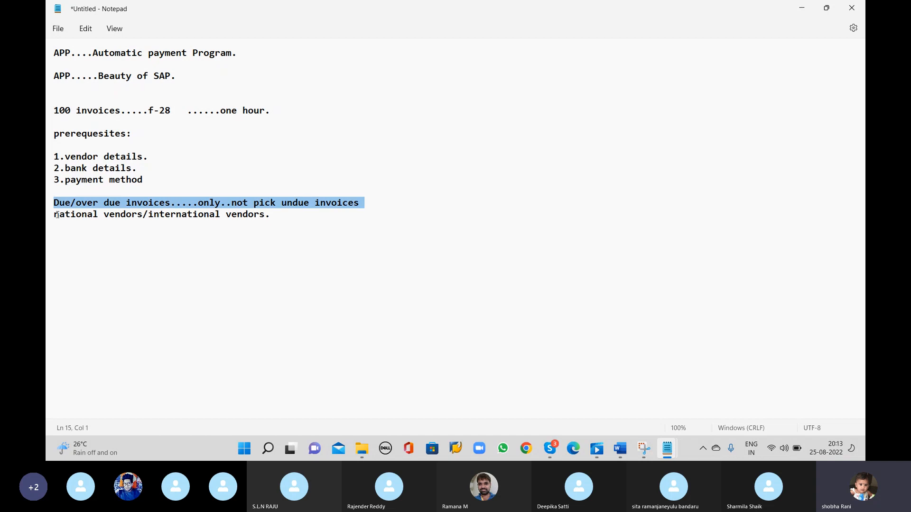
- Add the line "huge volume of invoices at a time." below the national/international vendors line
click(288, 217)
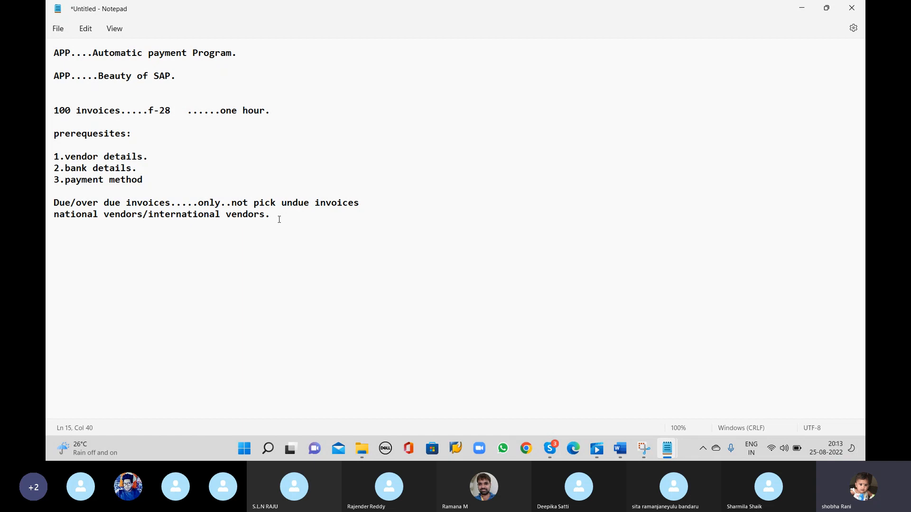
key(Left)
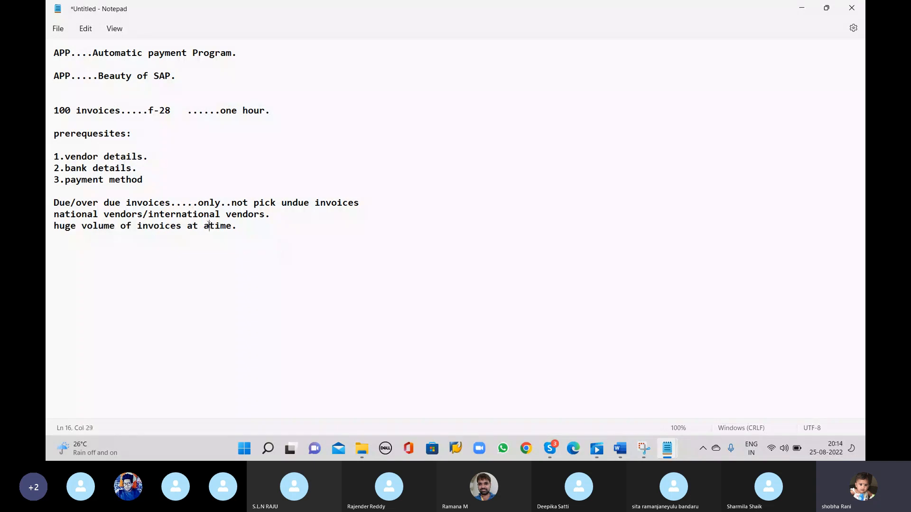
key(BackSpace)
text(a)
click(252, 229)
- Check the Automatic payment notes in the Word document and add the heading "FBZP" in Notepad, below an empty line
click(619, 449)
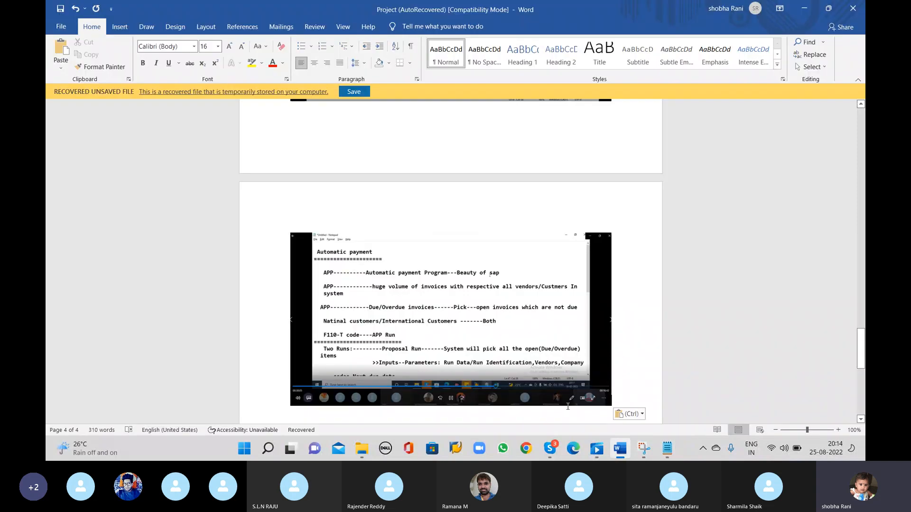
key(alt+Tab)
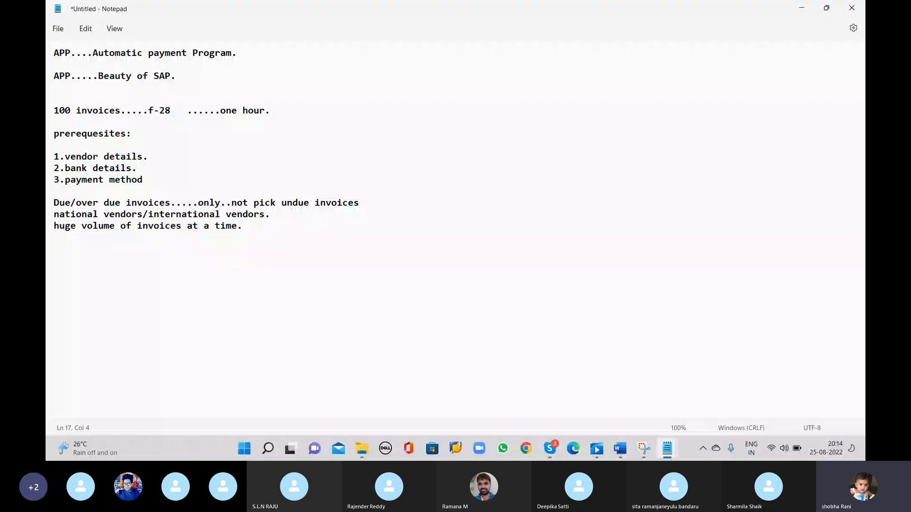
text(Ther)
key(BackSpace)
key(BackSpace)
key(BackSpace)
key(BackSpace)
text(FBZP)
click(87, 237)
key(Return)
key(End)
- List "1.all", "2.paying coy code" and "3.pm in country" below the FBZP heading
key(Return)
text(1.all)
key(Return)
text(2.paying coy cod)
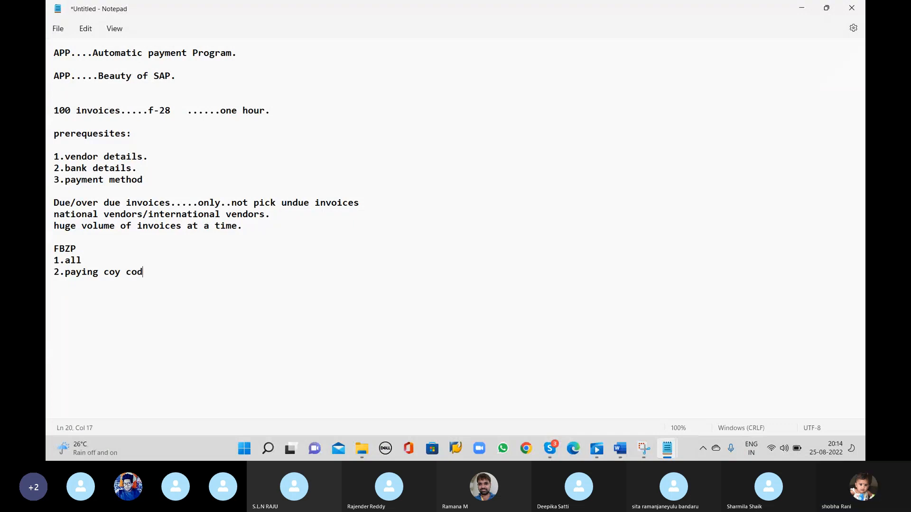
text(e)
key(Return)
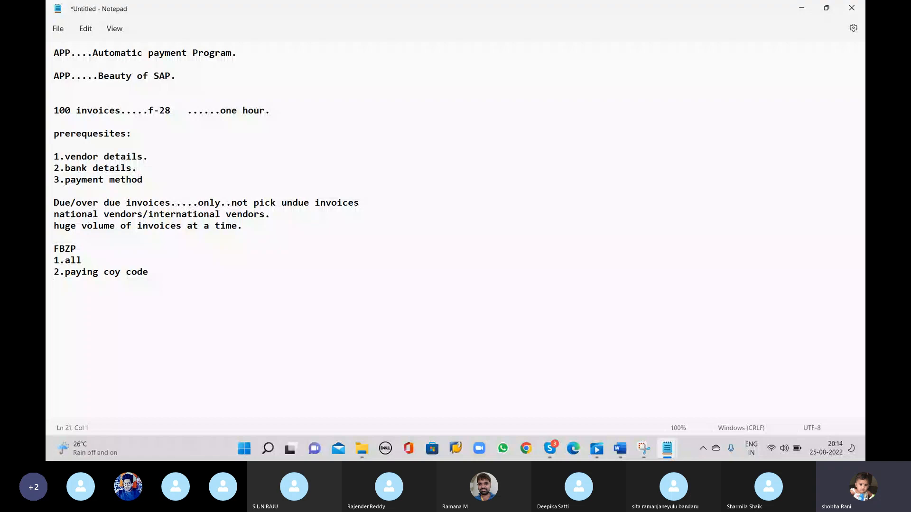
text(3.pm in country)
key(Return)
- Continue the FBZP list with "4.pm in coy code", "5. bank determination" and "6. house banks"
text(4.p)
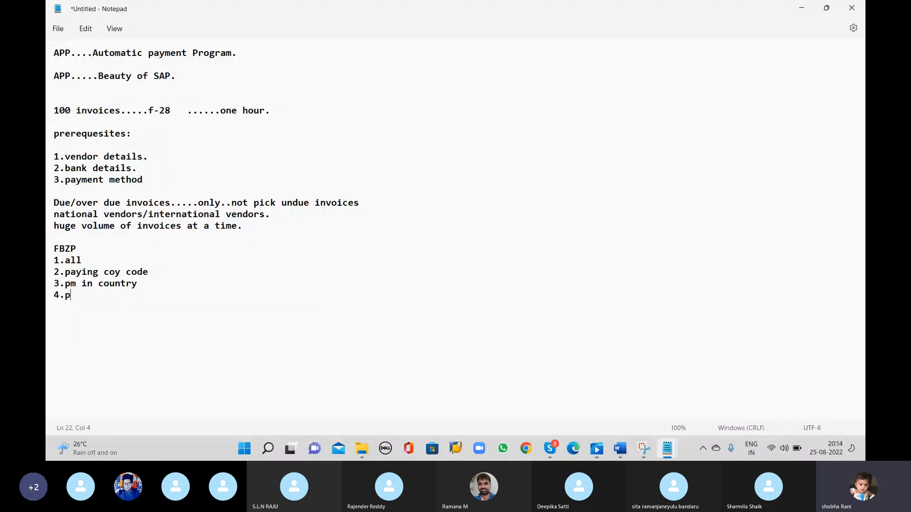
text(m in coy code)
key(Return)
text(5. bank dete)
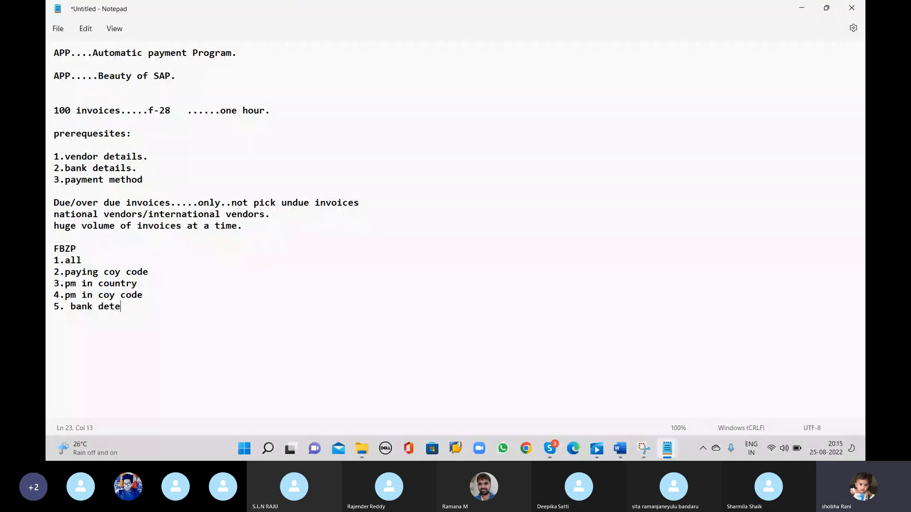
text(rmination)
key(Return)
text(6. house banks)
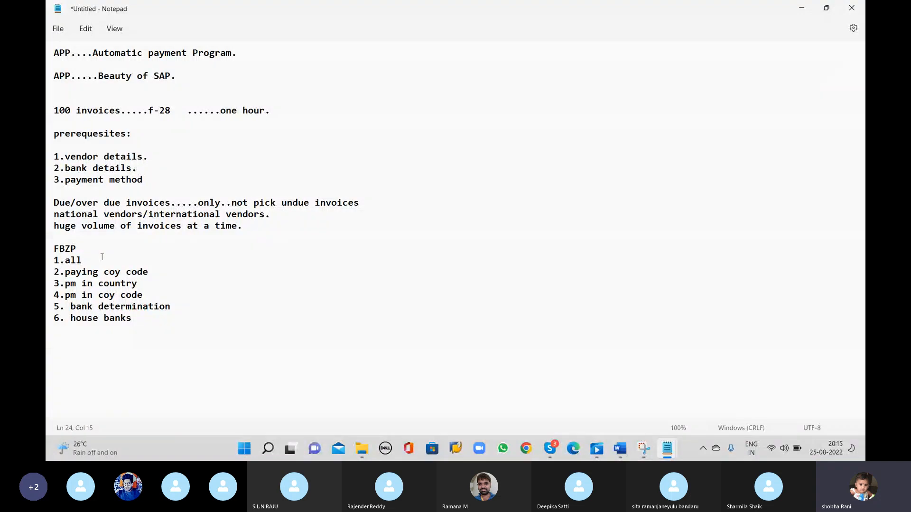
- Complete the first FBZP item as "1.all company codes" and add "f110" below the list after an empty line
click(102, 257)
text(company codes)
key(ctrl+End)
text(f110)
drag(54, 260, 78, 331)
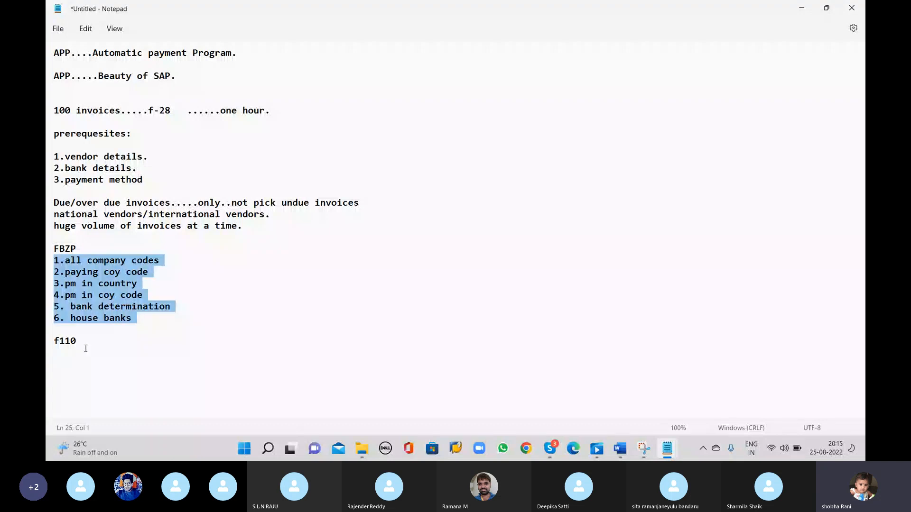
- Extend the f110 line with "execute... to clear all invoices relating to vendor/customer"
click(80, 343)
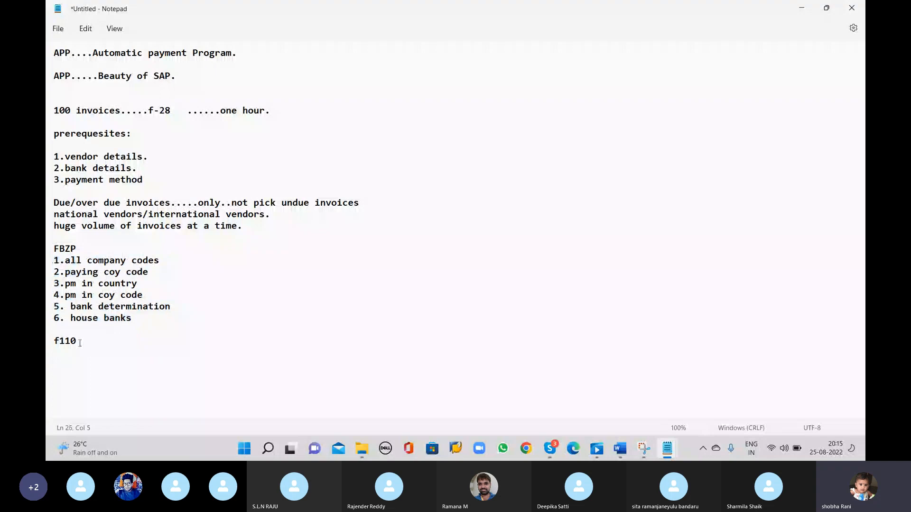
text(execute... to clear all invoices)
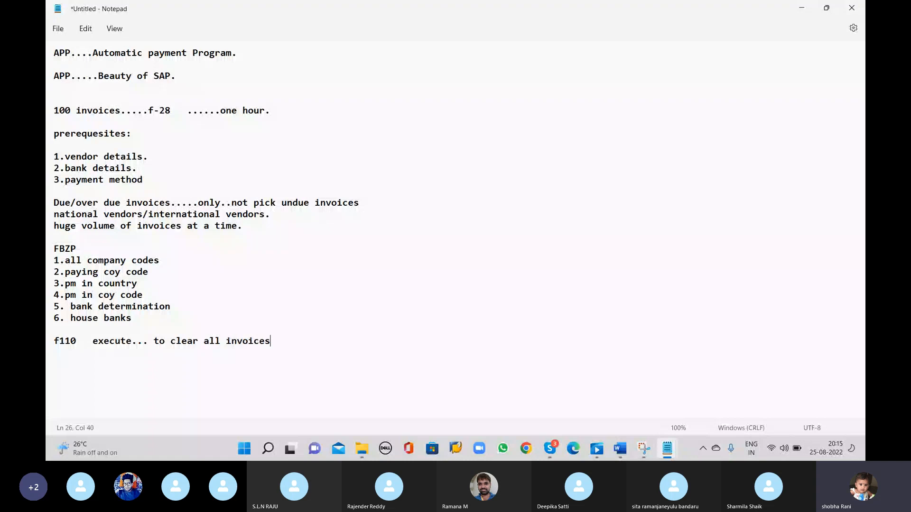
text( relating to vend)
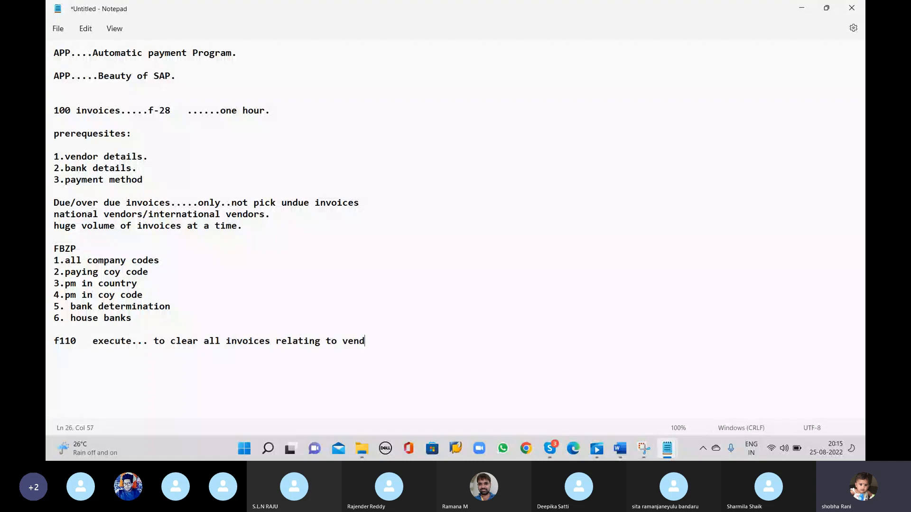
text(or/customer)
- Append ".... do configuration" to the FBZP heading
click(87, 248)
text(.... do)
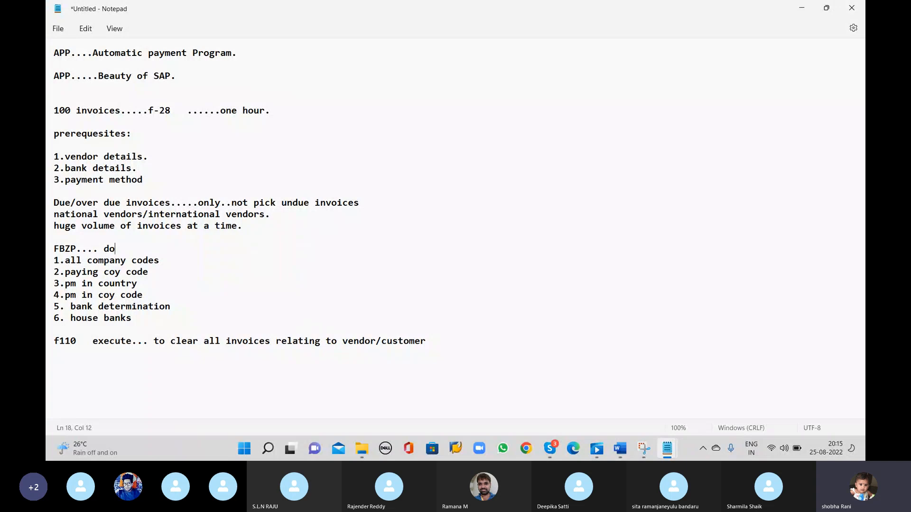
text( configurat)
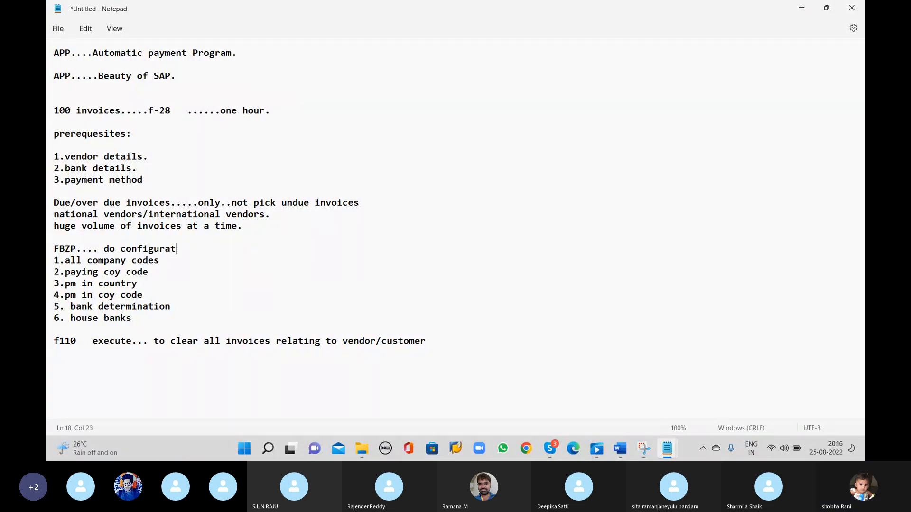
text(ion)
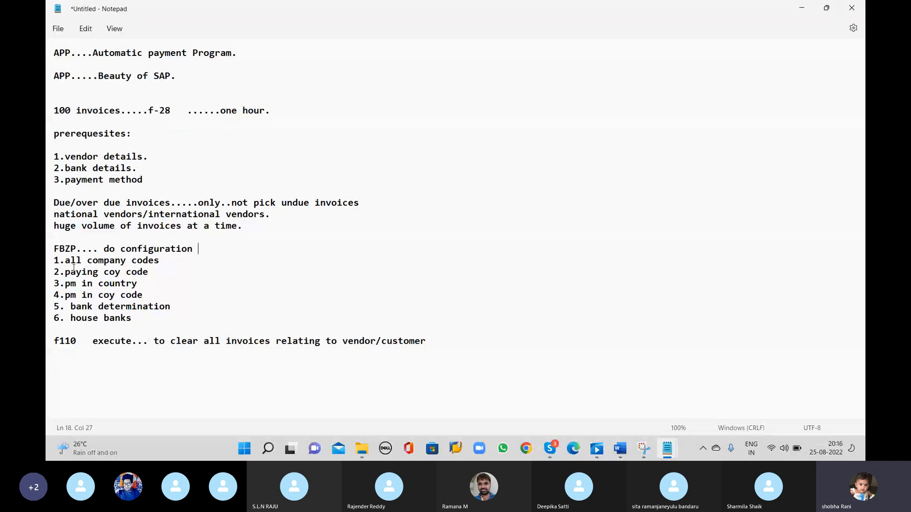
- Below the f110 line, list "1. Propsal run" and "2. payment run" with two empty lines between them
click(434, 338)
key(Return)
key(Return)
text(1. Propsal run)
key(Return)
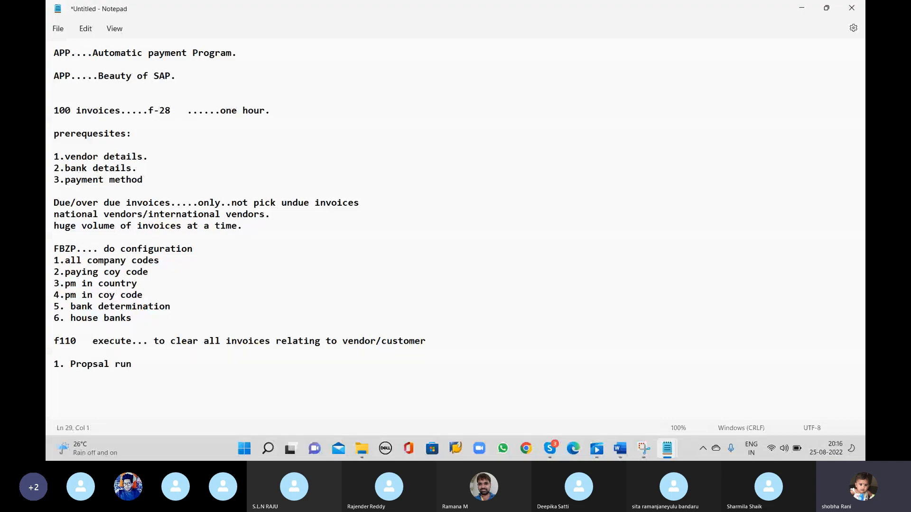
text(2. payment run)
key(Up)
key(Return)
key(Return)
key(Tab)
- Under "1. Propsal run", after an empty line, add "inputs....parameters.... coy code,vendor,customer, due date, payment method......."
click(135, 365)
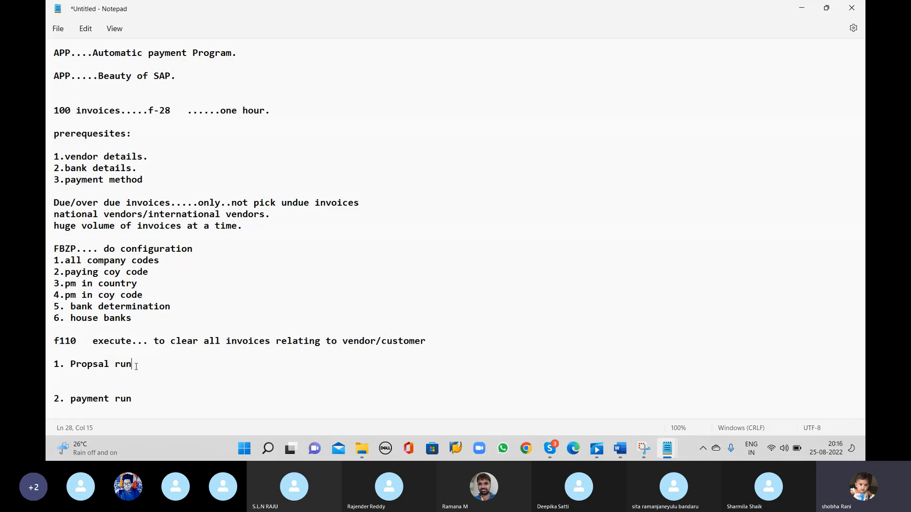
key(Return)
key(Return)
text(inpu)
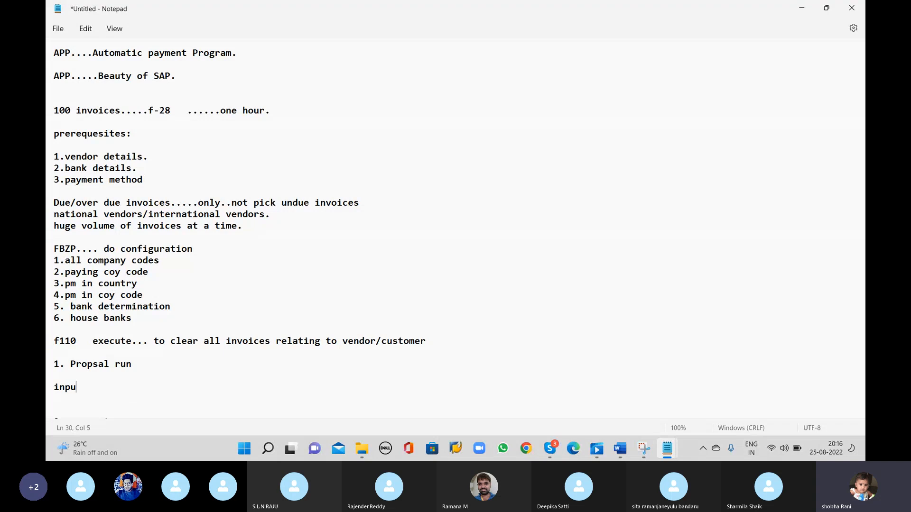
text(ts....parameters.... coy code)
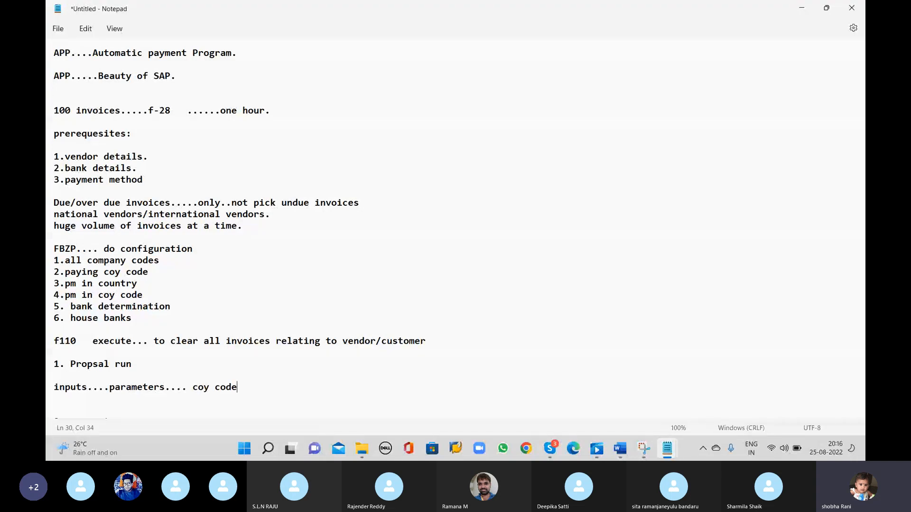
text(,vendor,customer)
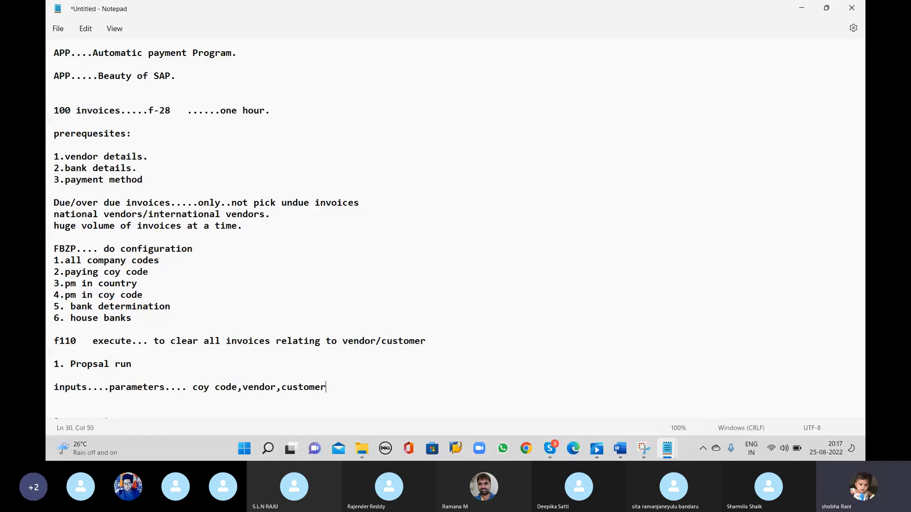
text(, due date.)
text( payment method.......)
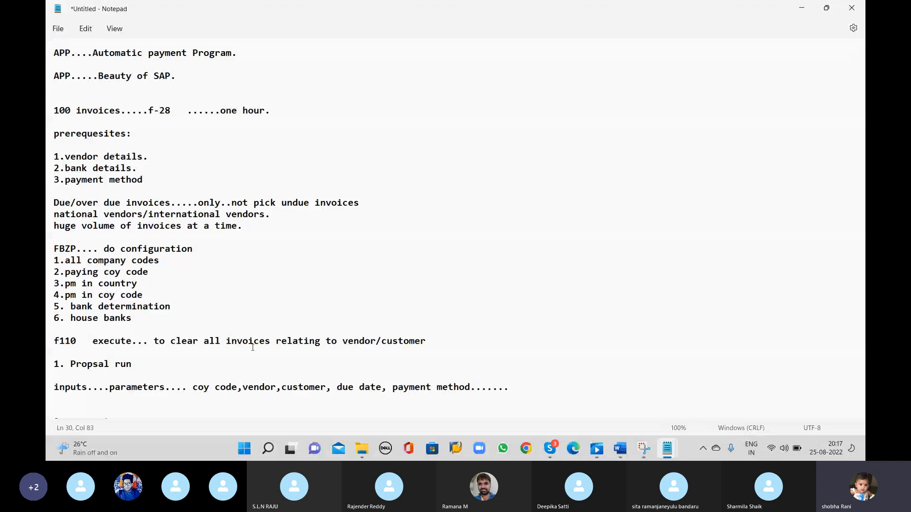
- Append "payment will happen from our bank accounts" to the "2. payment run" line of the notes
scroll(253, 348, down, 2)
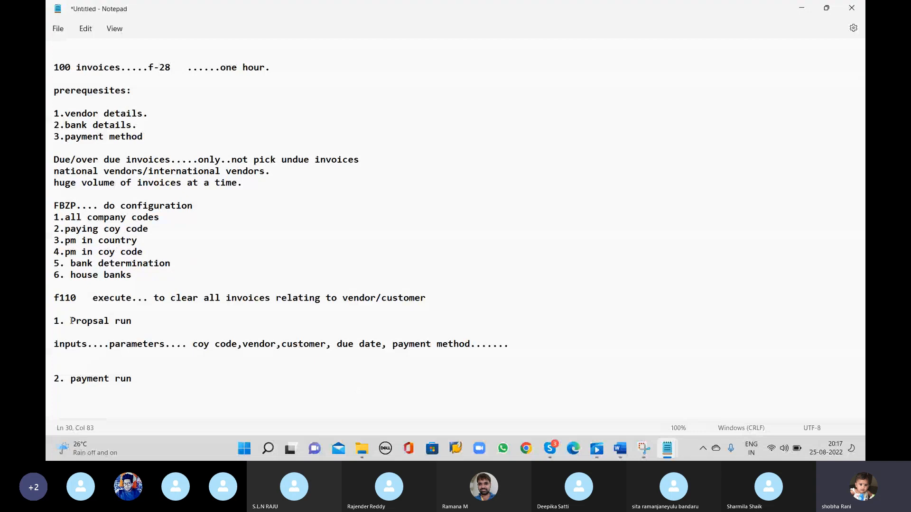
drag(71, 320, 132, 321)
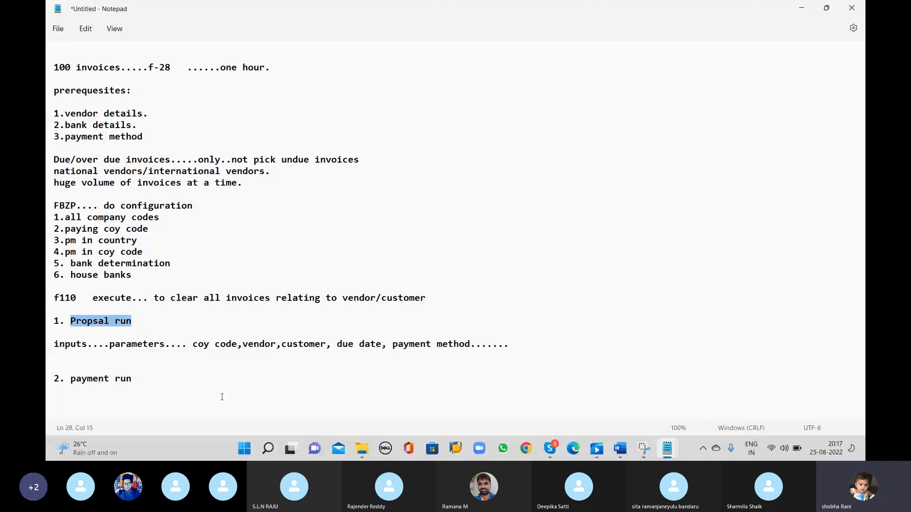
click(143, 384)
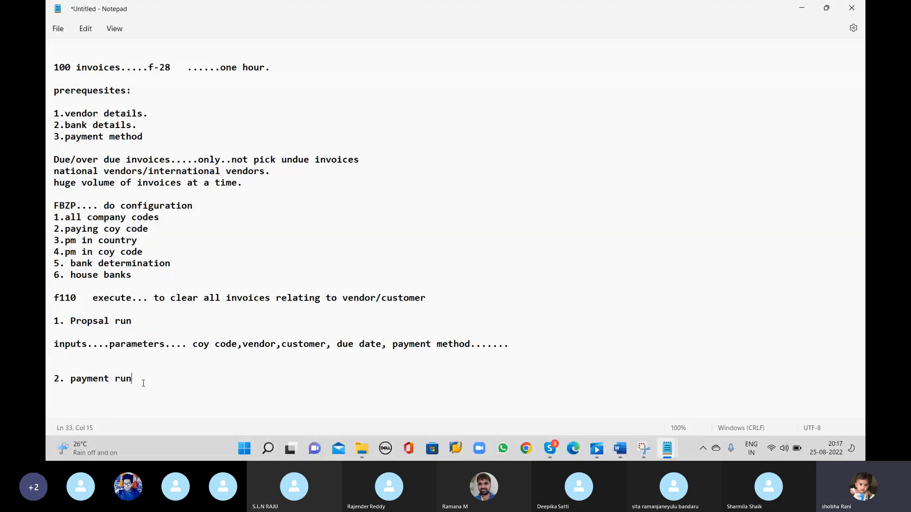
click(212, 352)
click(148, 380)
text(payment will happe)
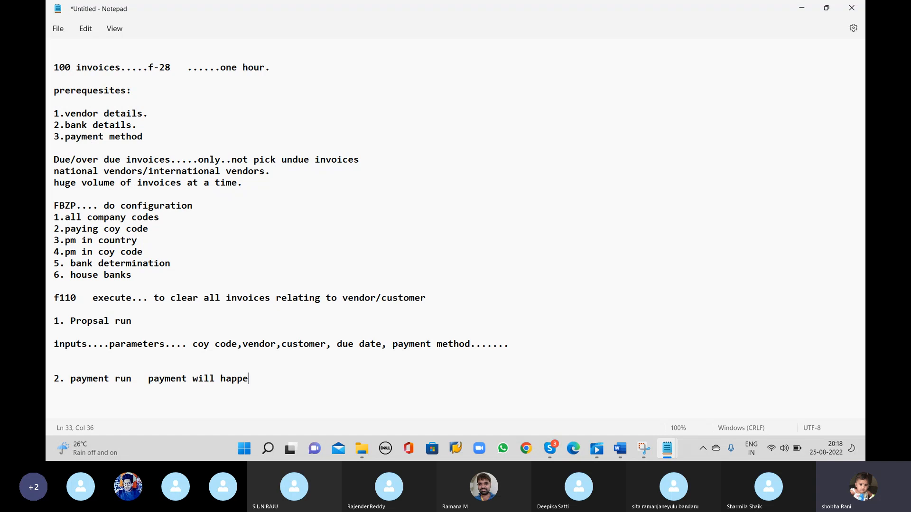
text(n from our bank accounts)
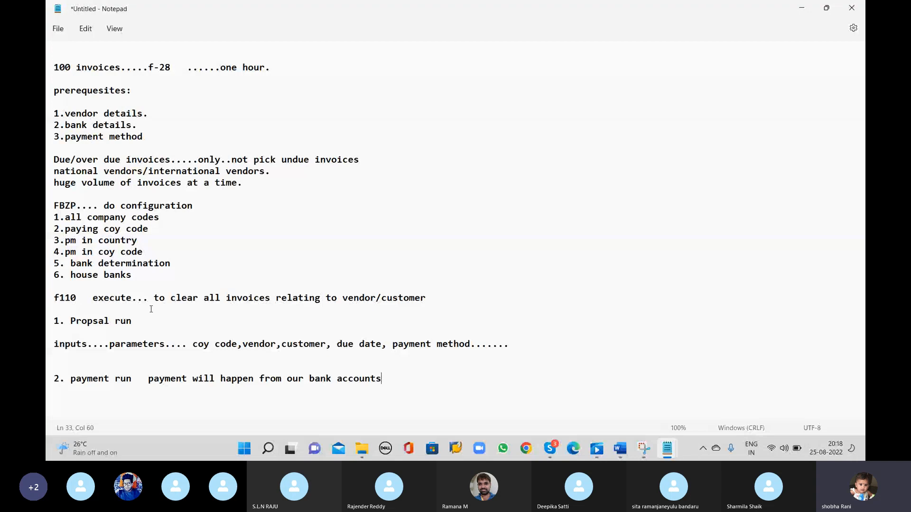
- Switch to SAP and open the all company codes settings for LION in the payment program customizing (FBZP)
click(455, 451)
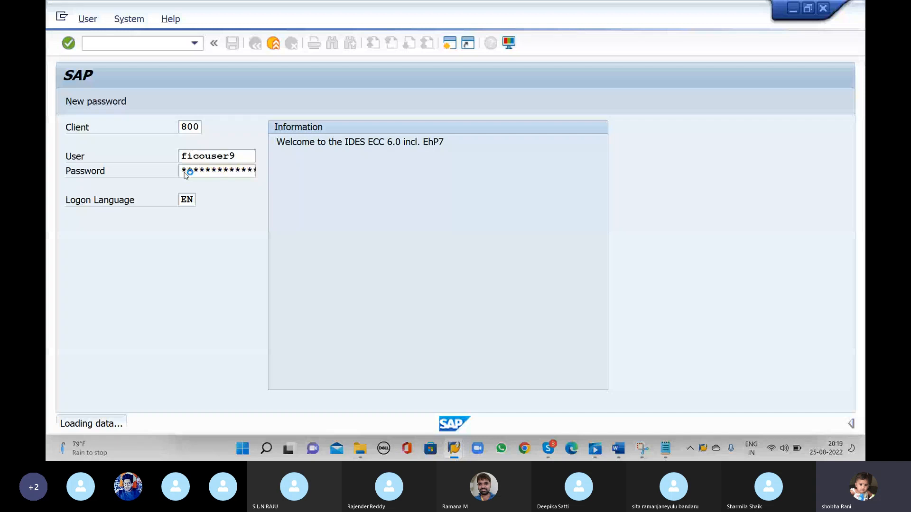
text(fb)
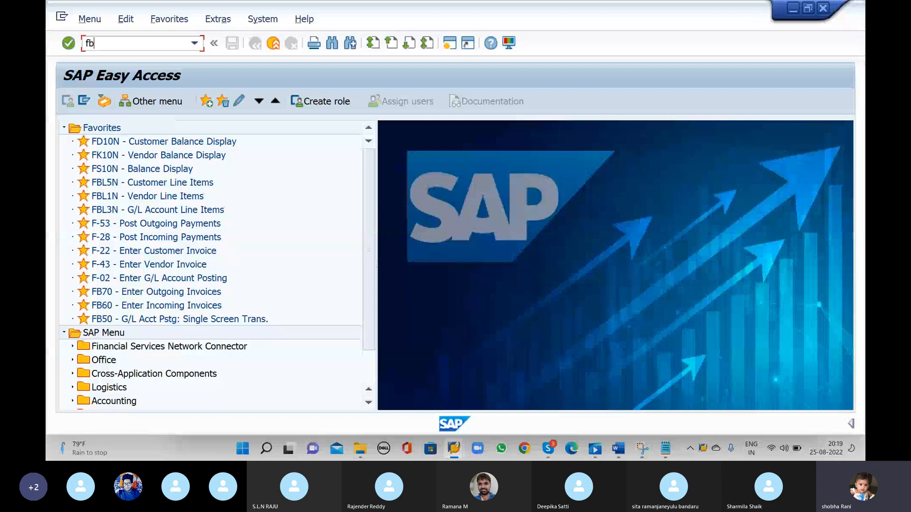
text(60)
key(Return)
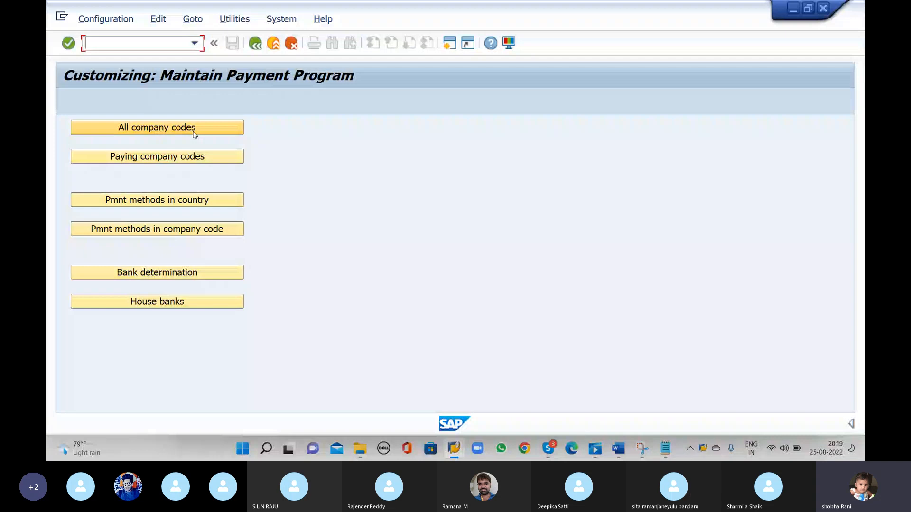
click(194, 128)
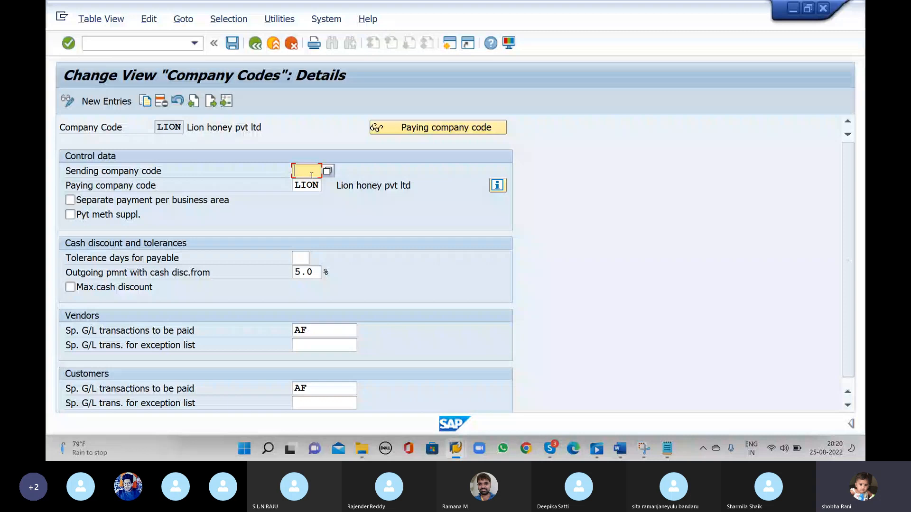
- Review LION's paying company code and tolerance days, and look through the available special G/L indicators for vendors
key(Tab)
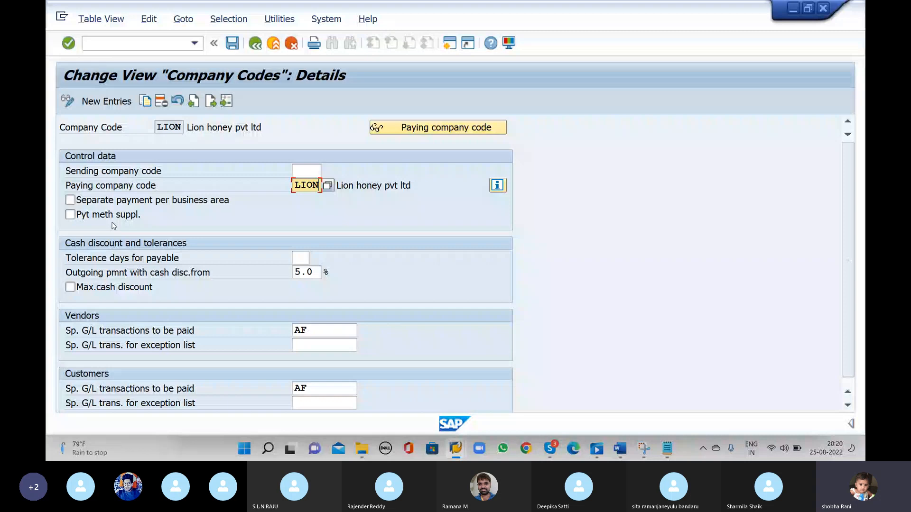
click(115, 259)
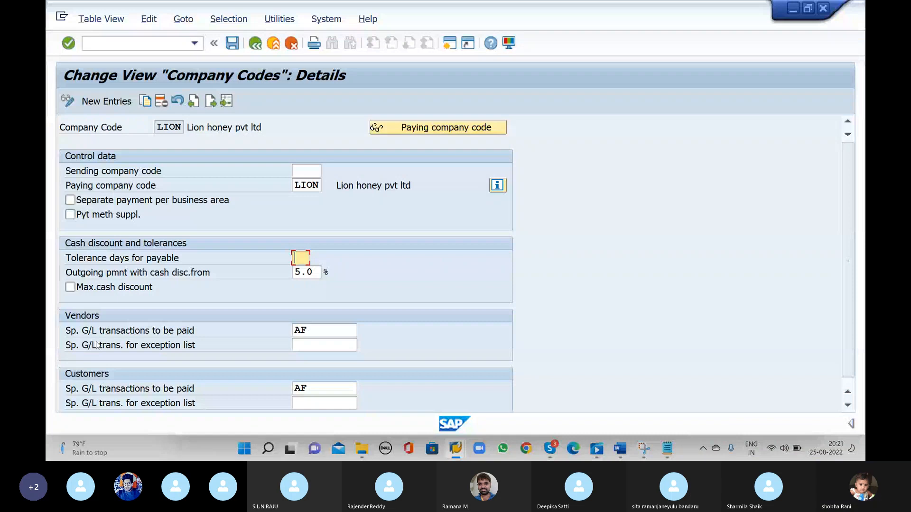
scroll(325, 357, down, 1)
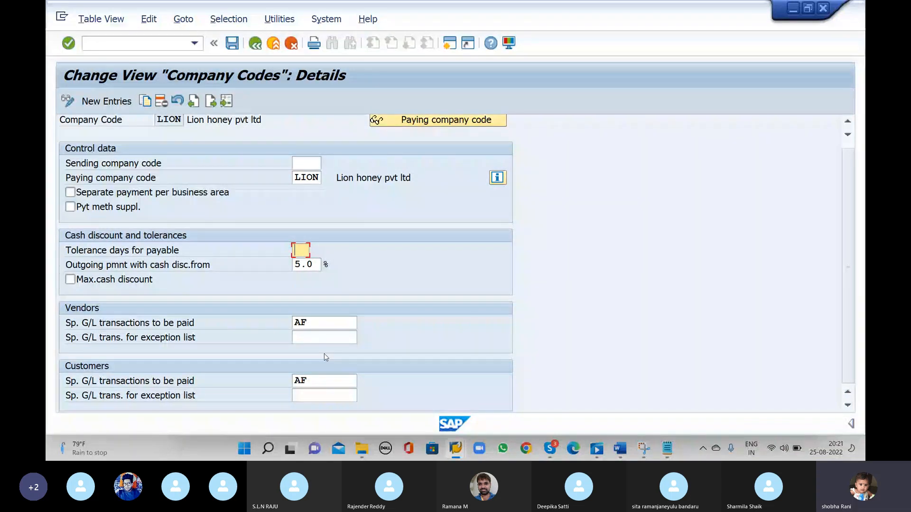
click(329, 323)
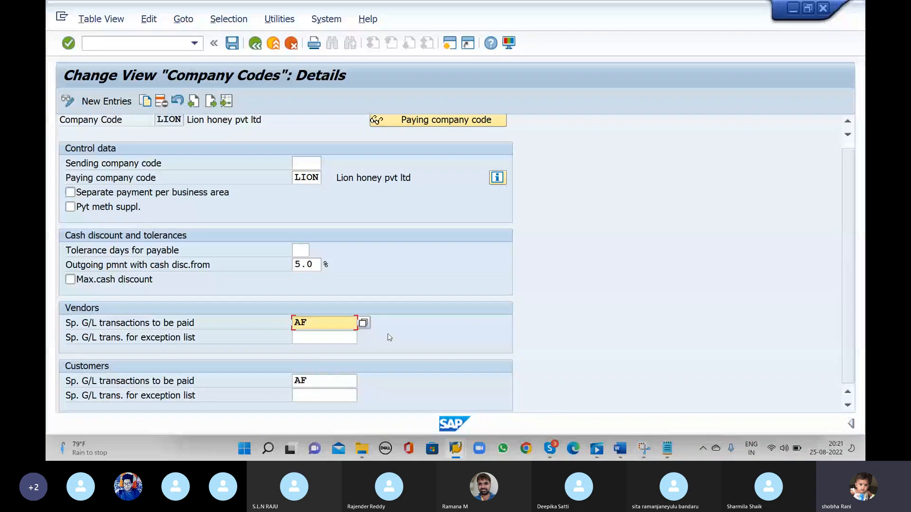
key(F4)
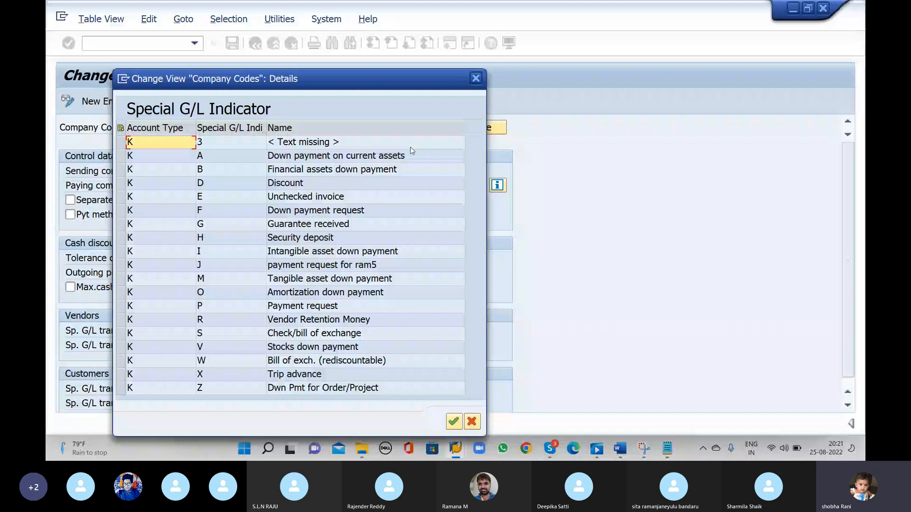
click(476, 79)
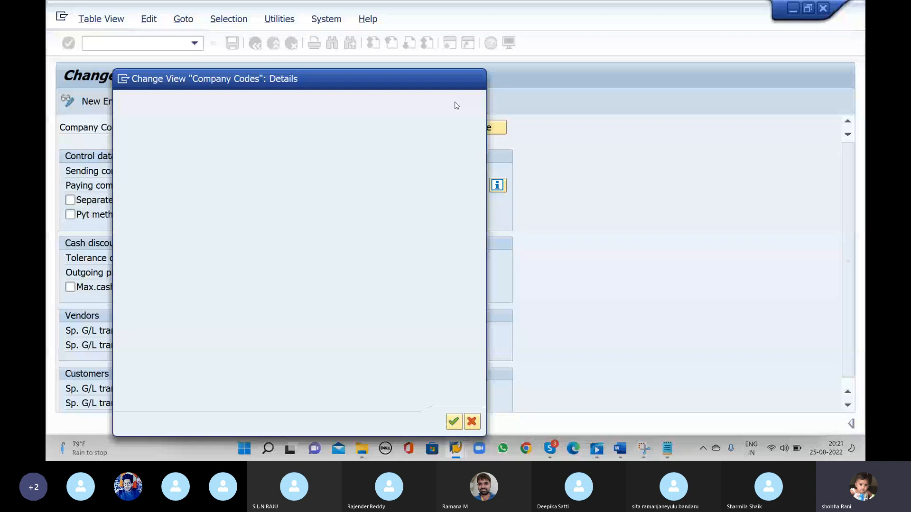
- In the Notepad notes, add the lines "APP.....down payments", "partial payments" and "debit notes and credit notes" below the payment run
key(alt+Tab)
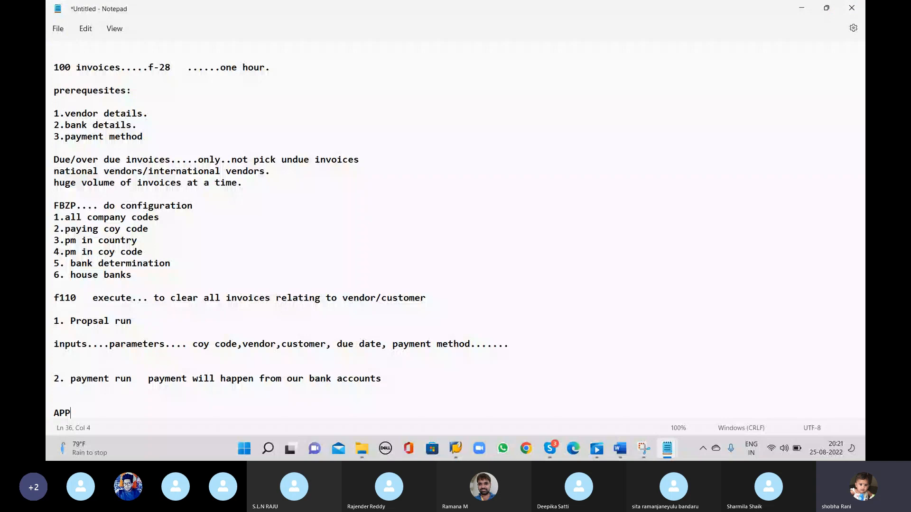
text(.....down payme)
text(nts)
key(Return)
text(partial payments)
key(Return)
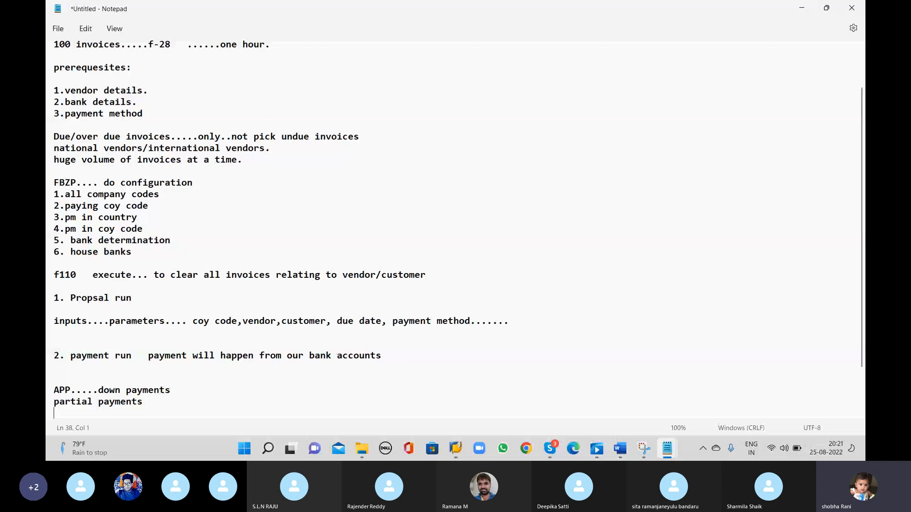
text(debit notes and credit)
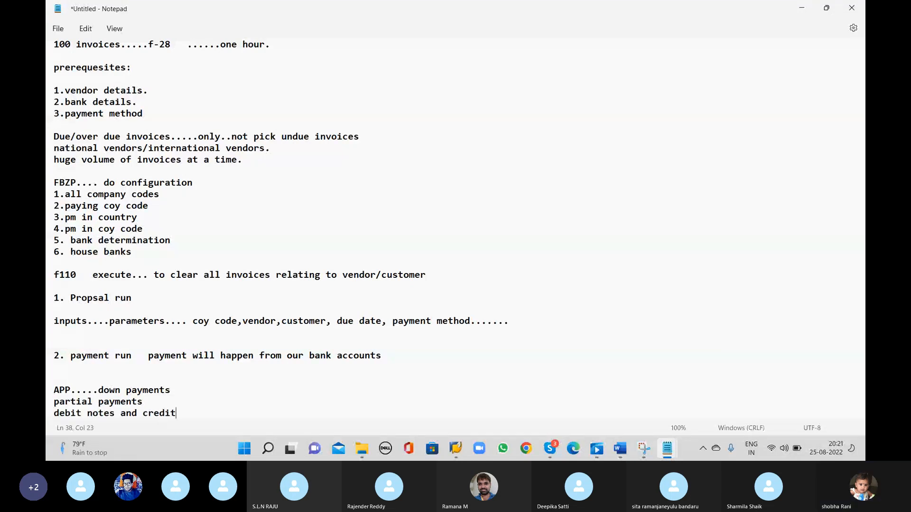
text( notes)
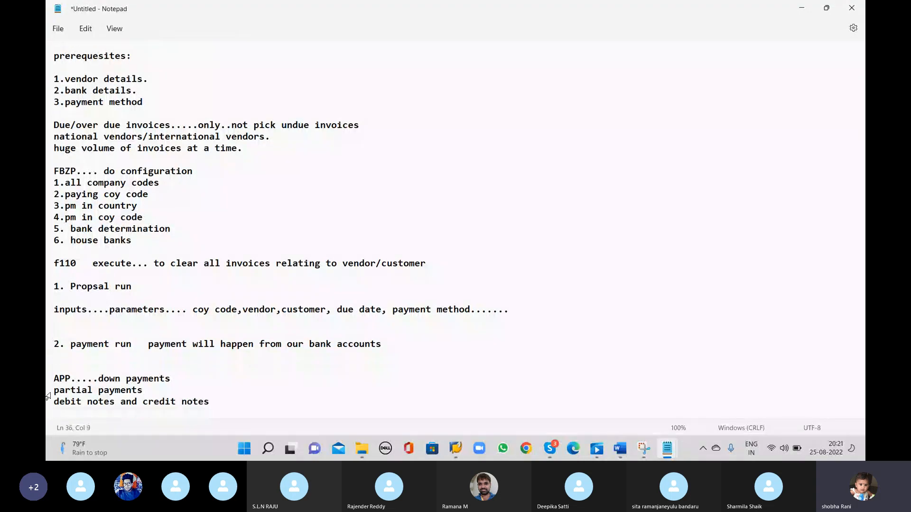
click(53, 394)
- Switch back to SAP and review the special G/L transactions to be paid for LION's vendors and customers
key(alt+Tab)
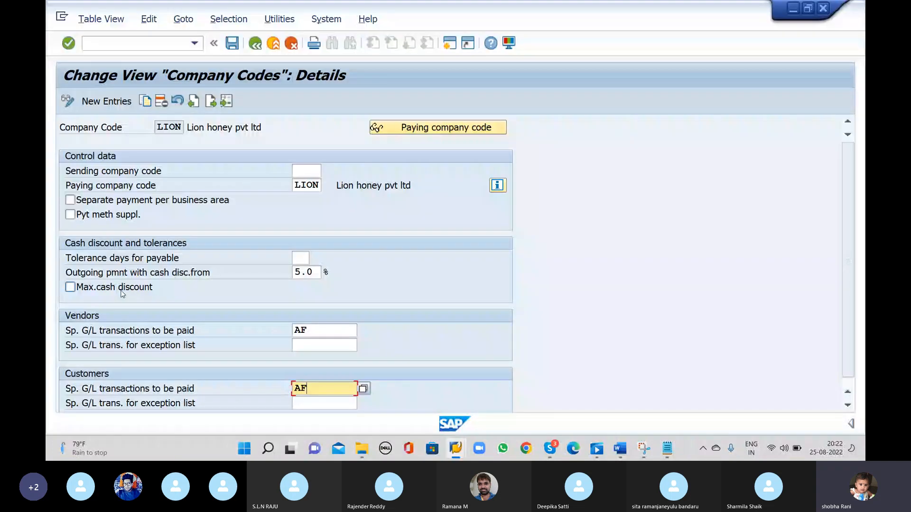
scroll(296, 367, down, 1)
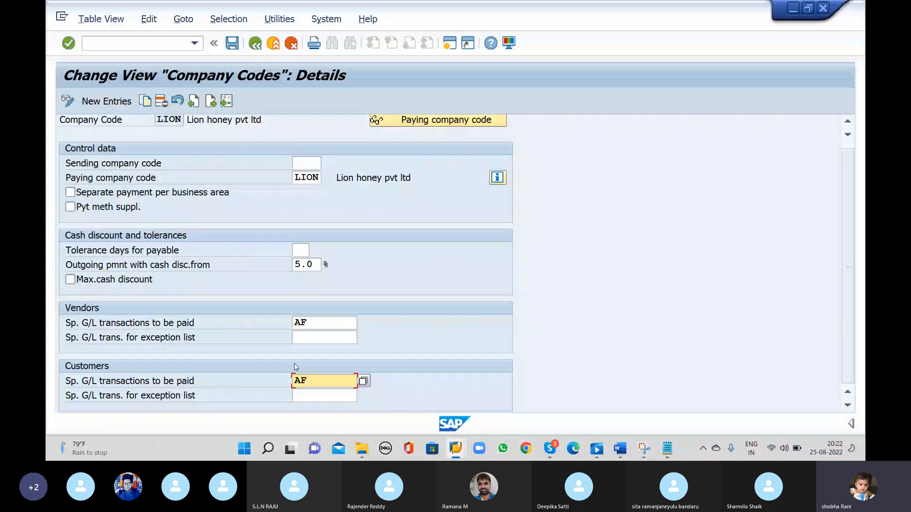
click(314, 327)
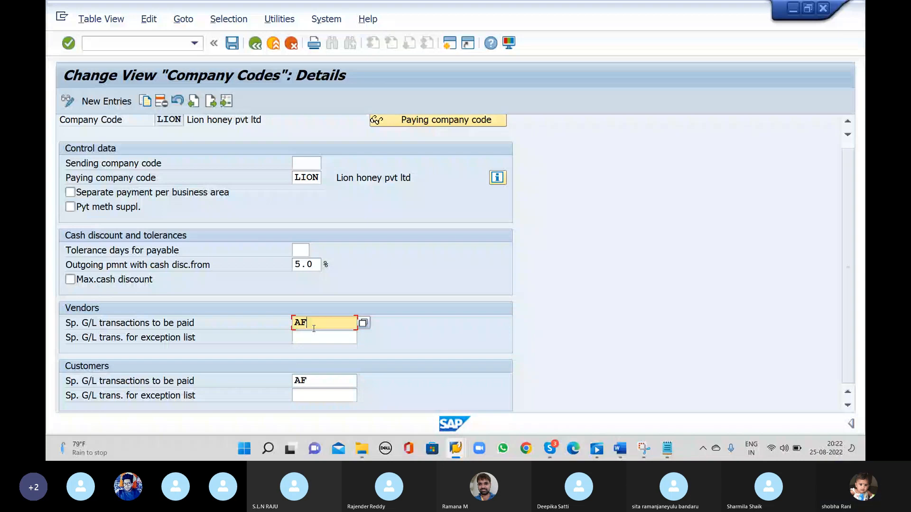
click(363, 324)
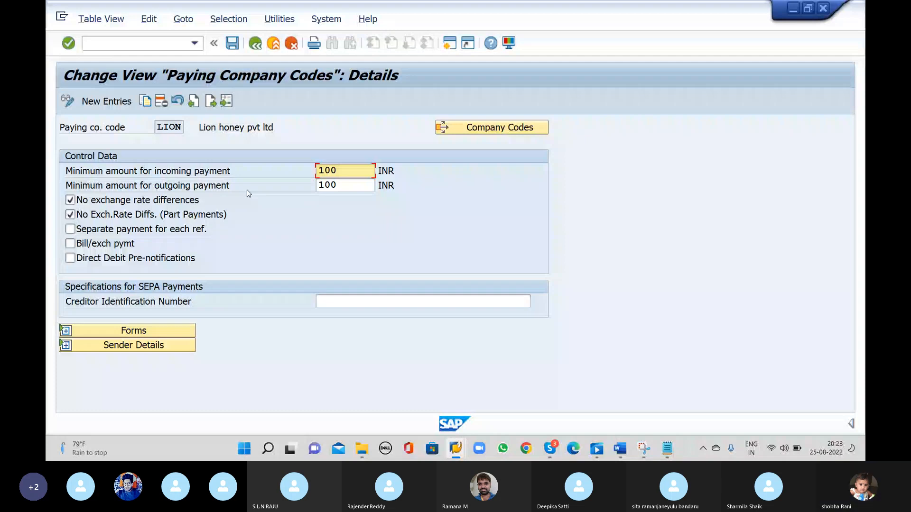
- Examine LION's paying company code details, including the minimum outgoing payment amount and the expanded forms section
click(342, 187)
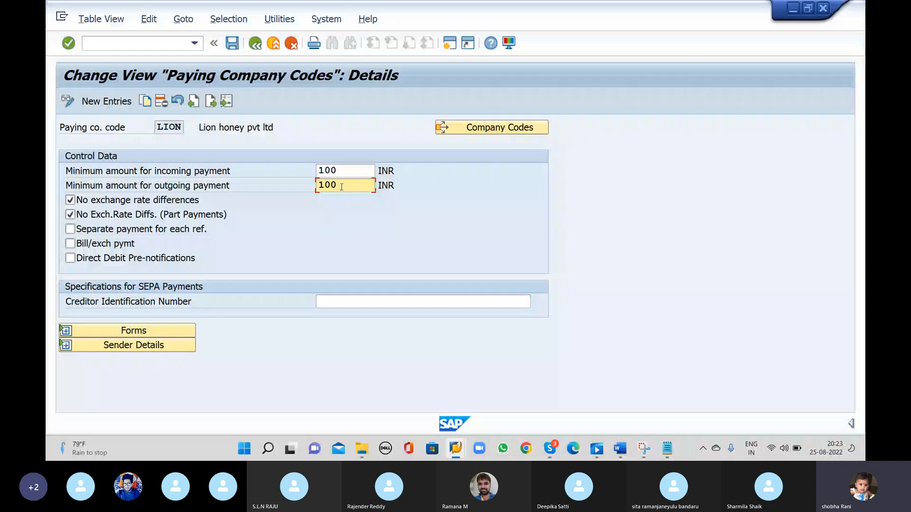
click(187, 332)
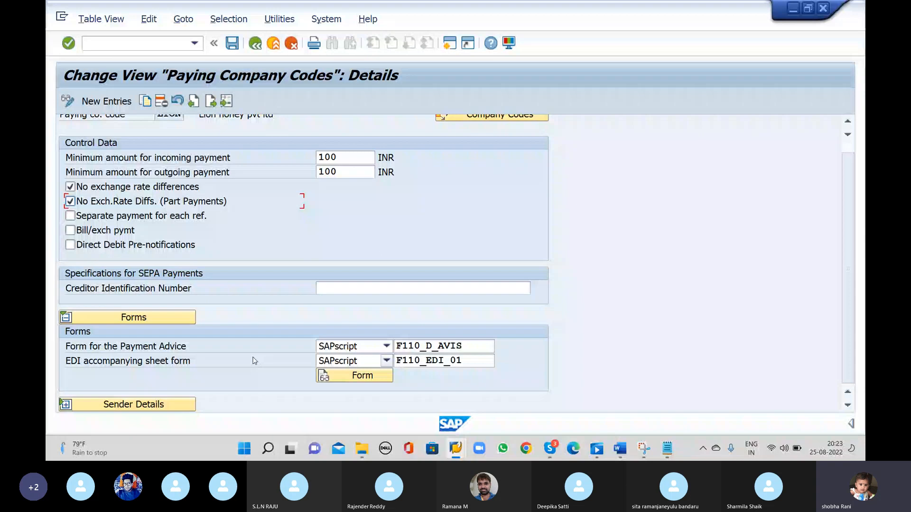
click(423, 337)
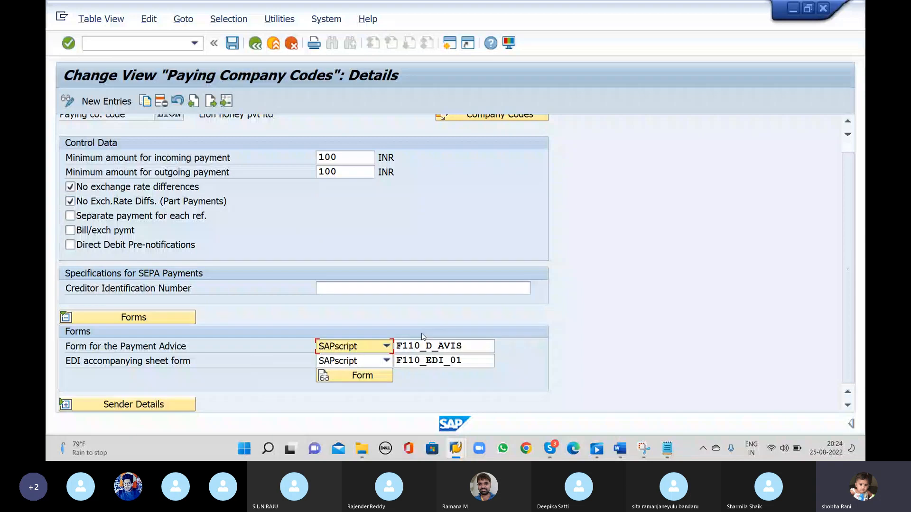
- Display the payment advice form F110_D_AVIS and examine its printing test in the print preview
click(474, 349)
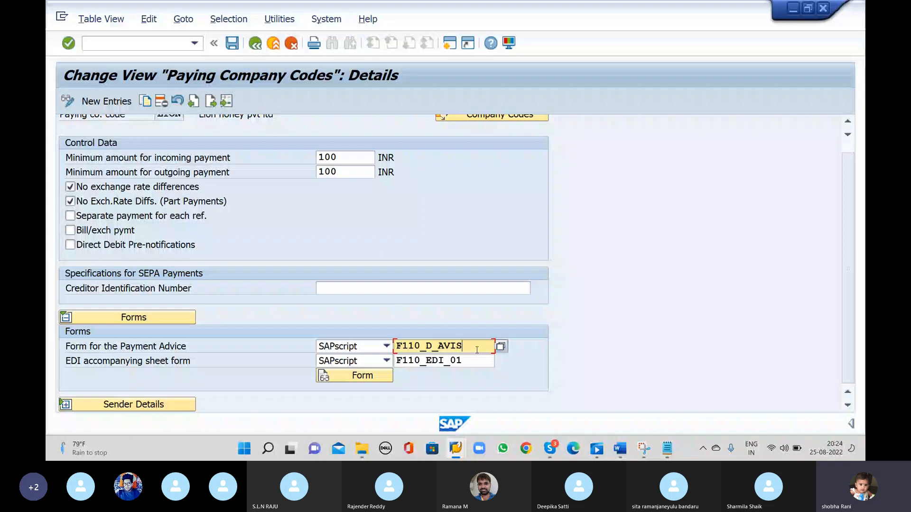
double_click(477, 350)
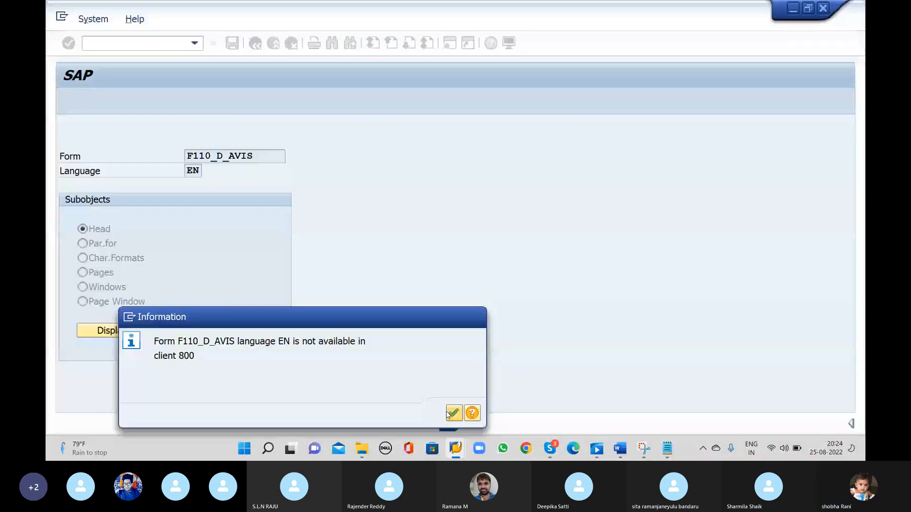
click(454, 413)
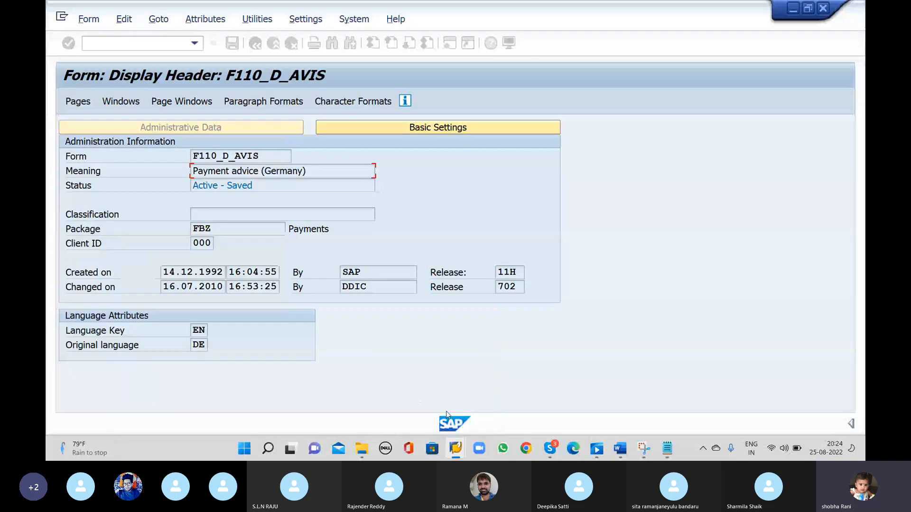
click(257, 19)
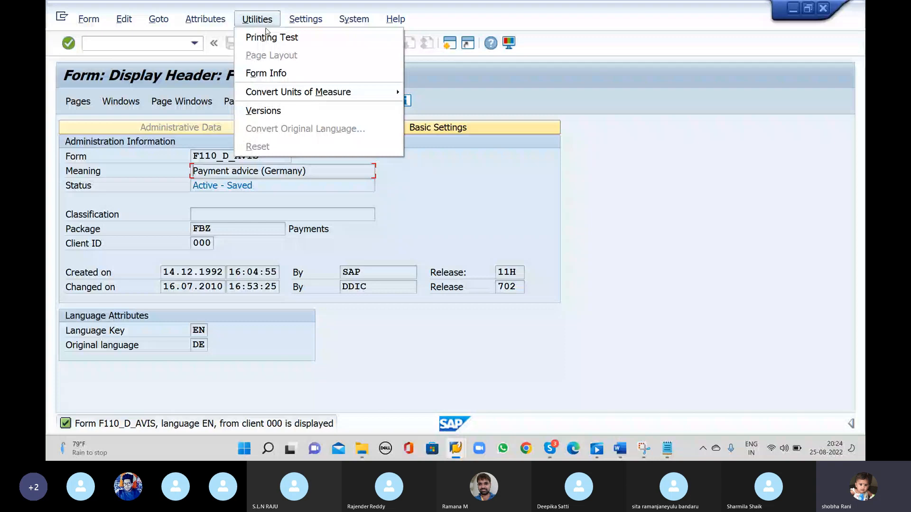
click(267, 36)
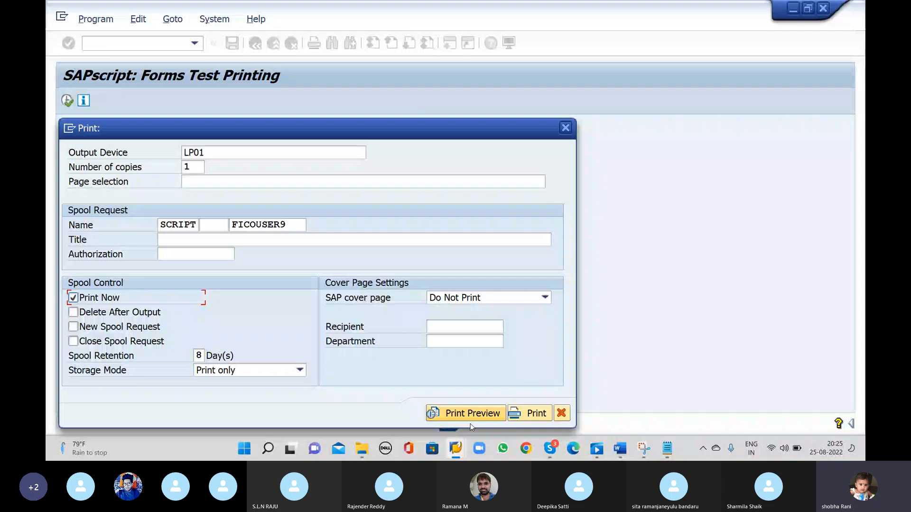
click(470, 420)
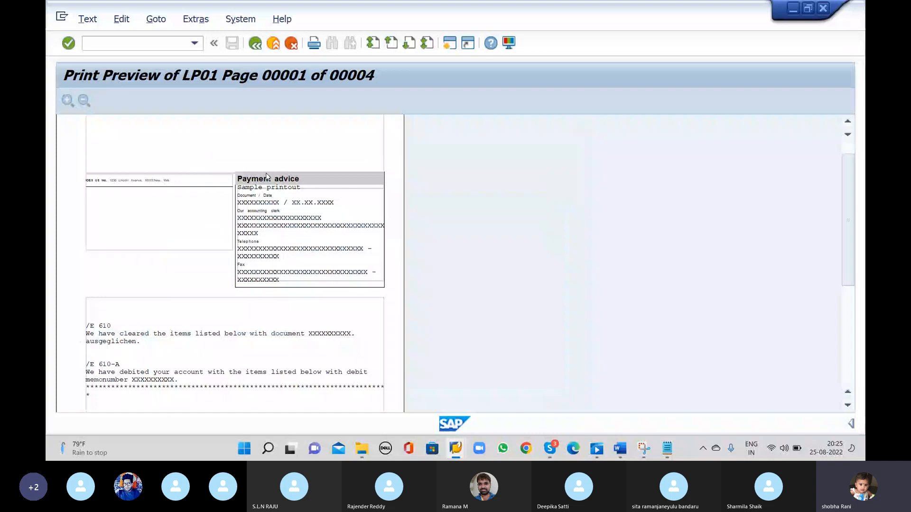
scroll(97, 245, down, 3)
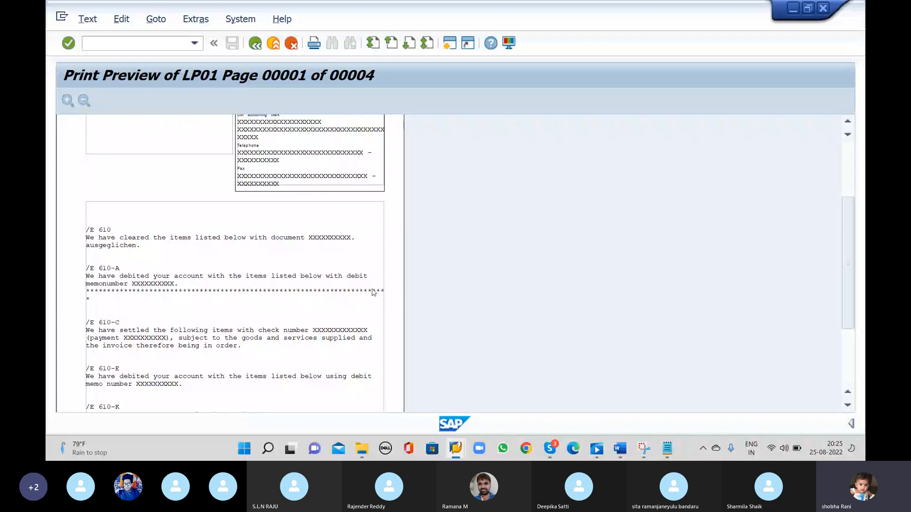
scroll(240, 322, down, 1)
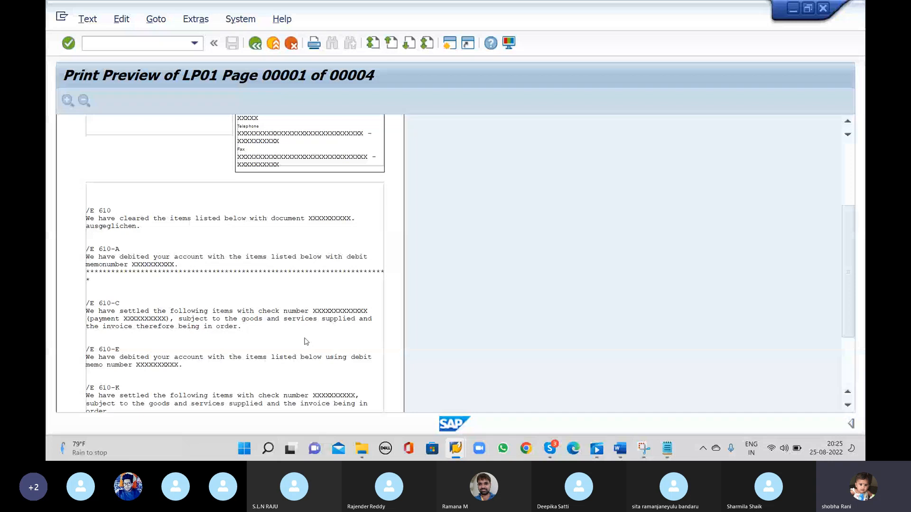
scroll(268, 278, up, 3)
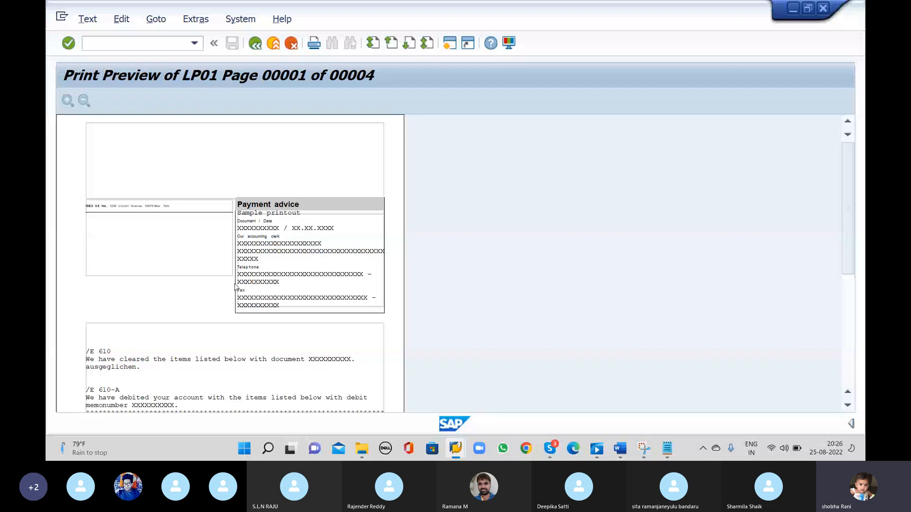
- Leave the payment advice form preview and examine LION's sender details for SAPscript and PDF-based forms
click(256, 44)
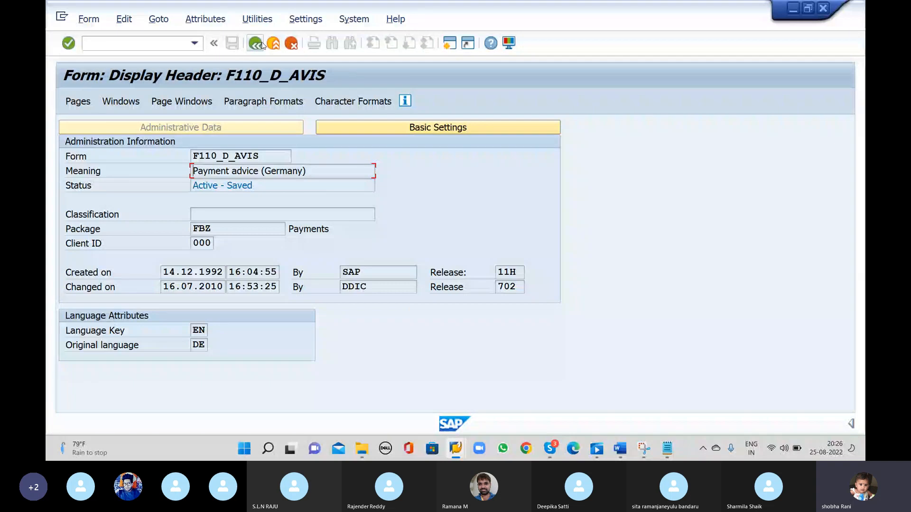
click(256, 45)
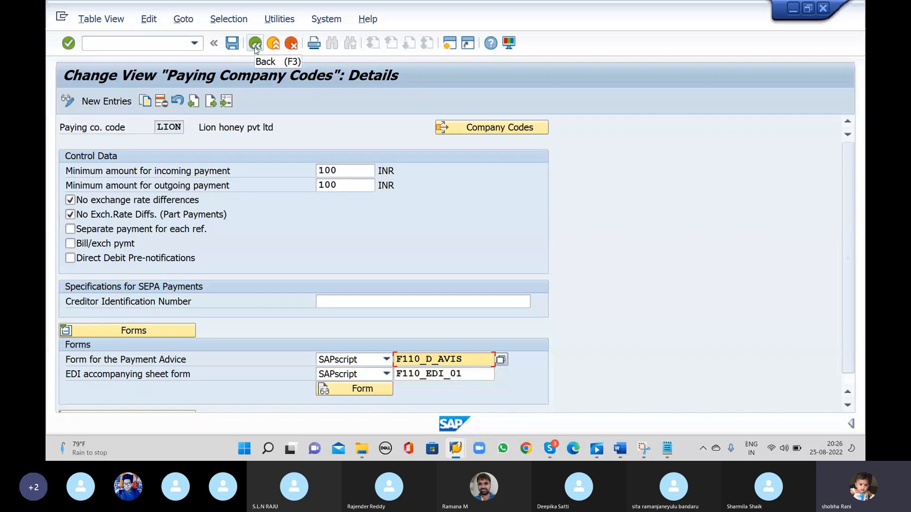
scroll(148, 405, down, 1)
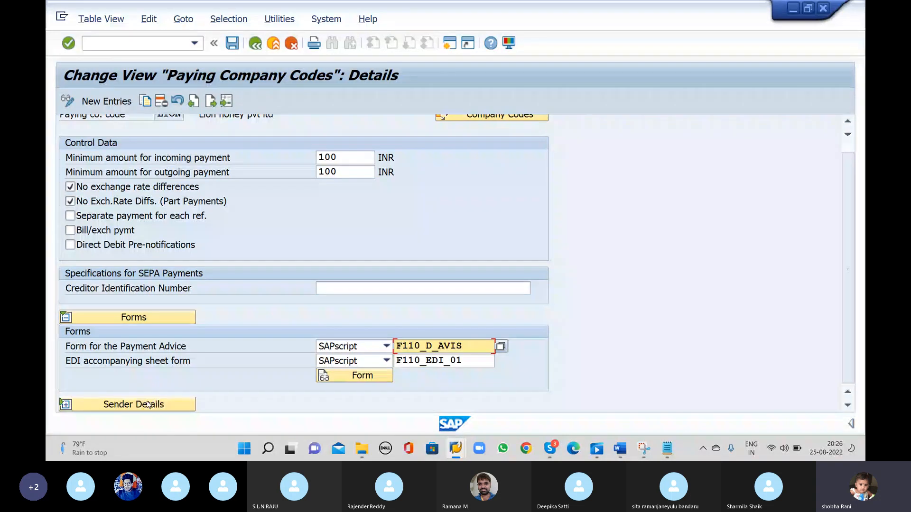
click(148, 405)
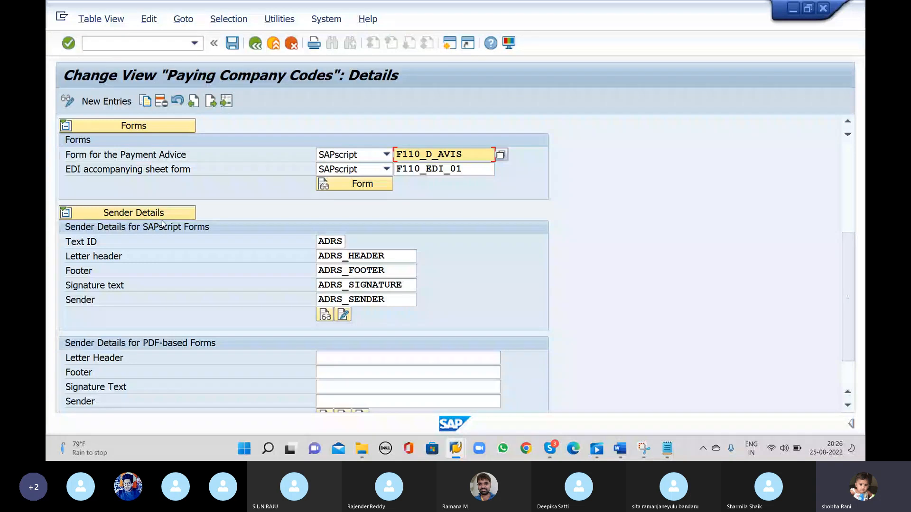
click(344, 241)
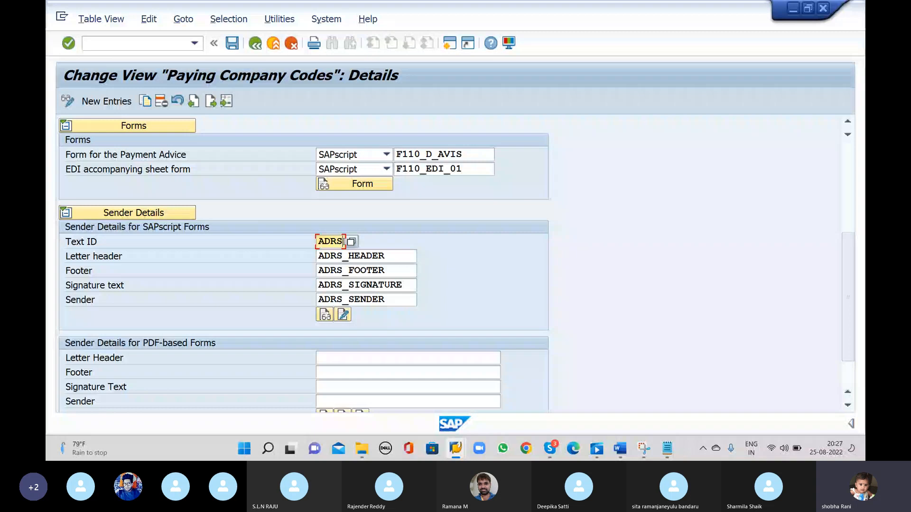
click(390, 300)
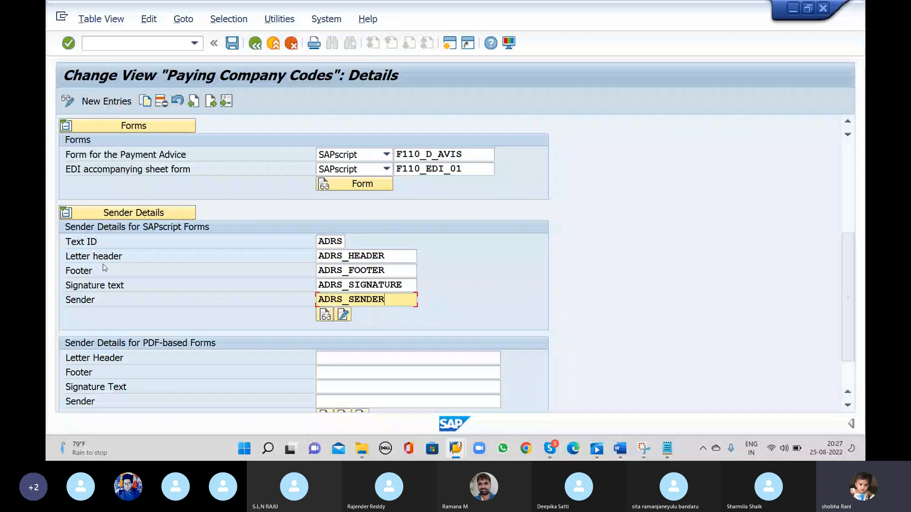
click(398, 258)
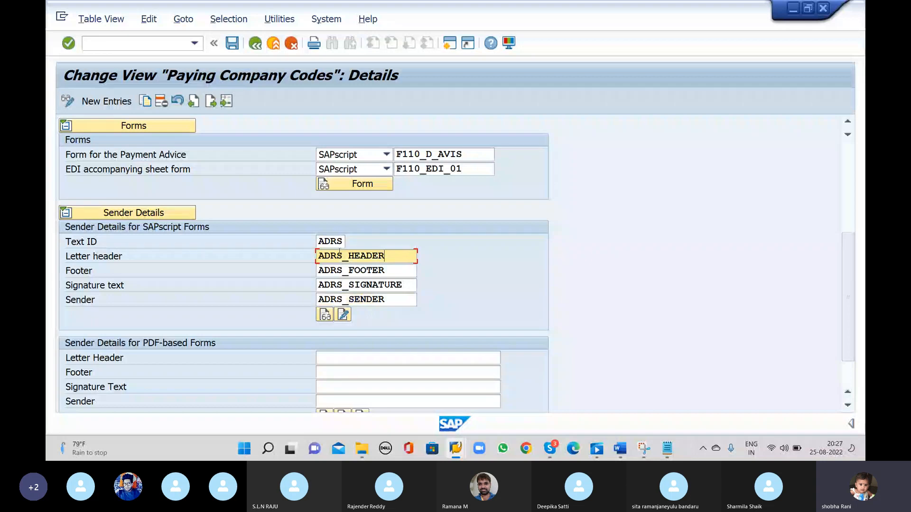
scroll(284, 341, down, 1)
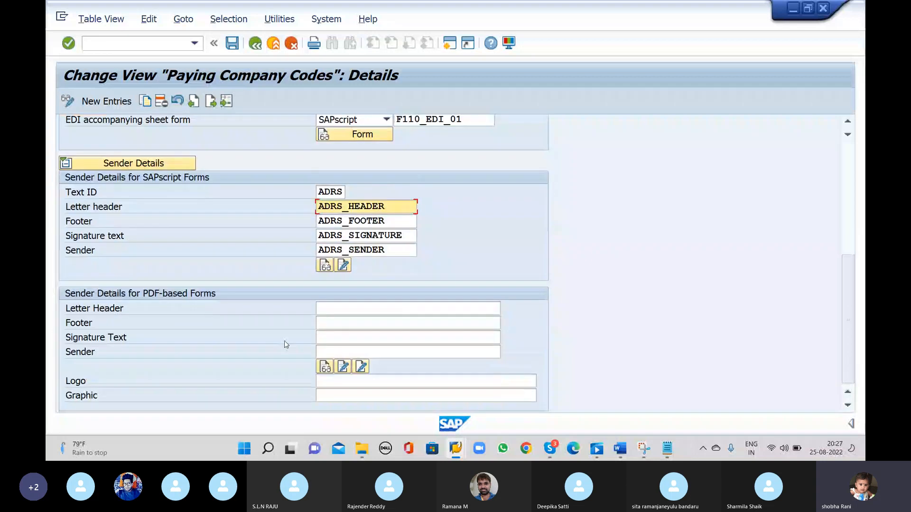
scroll(284, 353, up, 1)
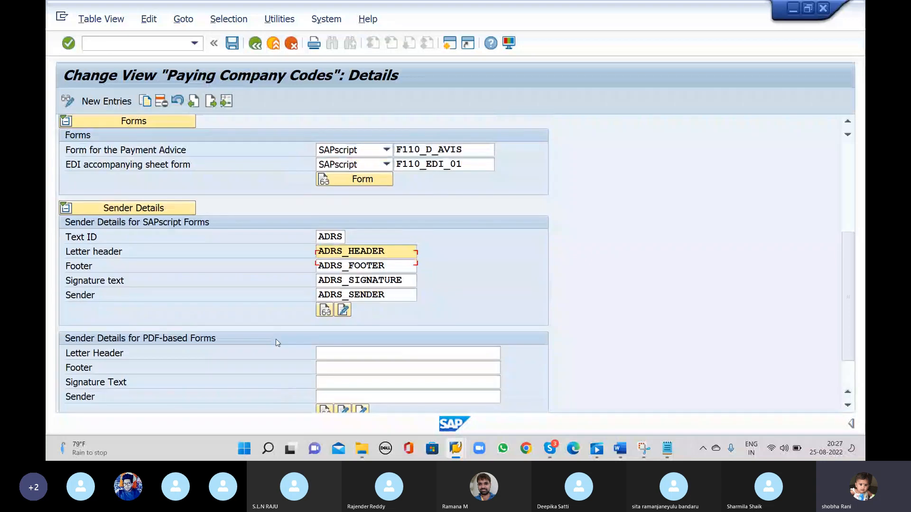
scroll(278, 343, up, 3)
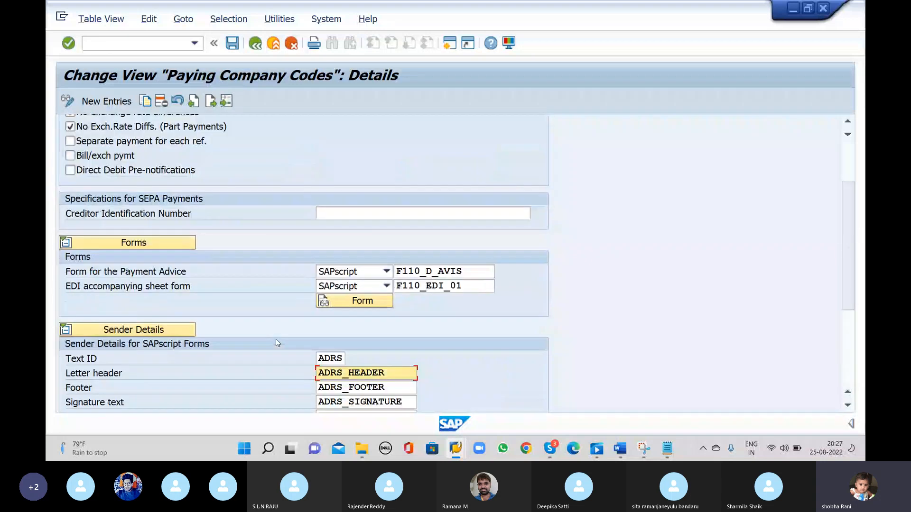
- Return to the payment program customizing overview and examine the country-level payment method 3, the check payment for LION in India
click(255, 43)
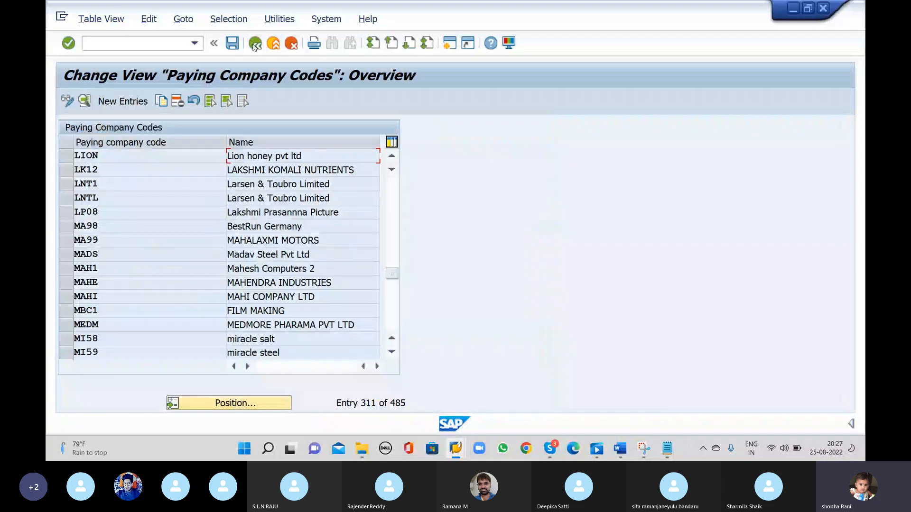
click(255, 43)
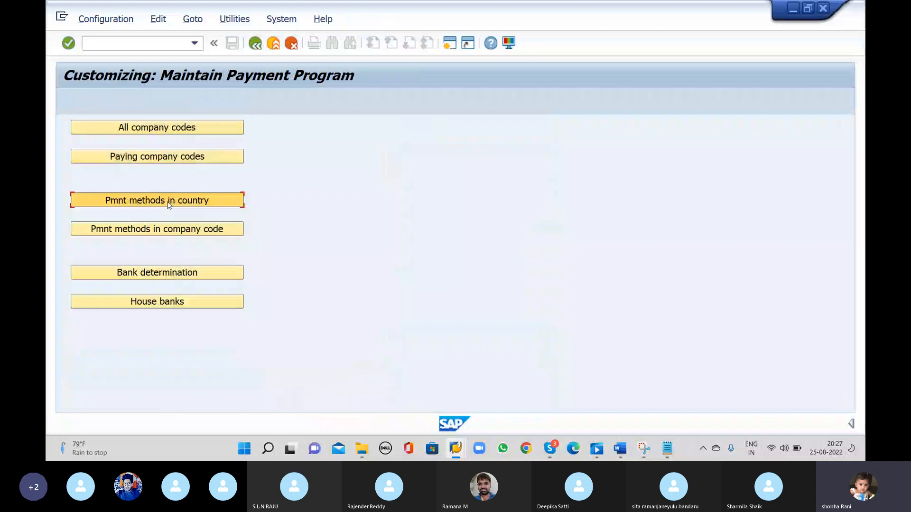
click(169, 203)
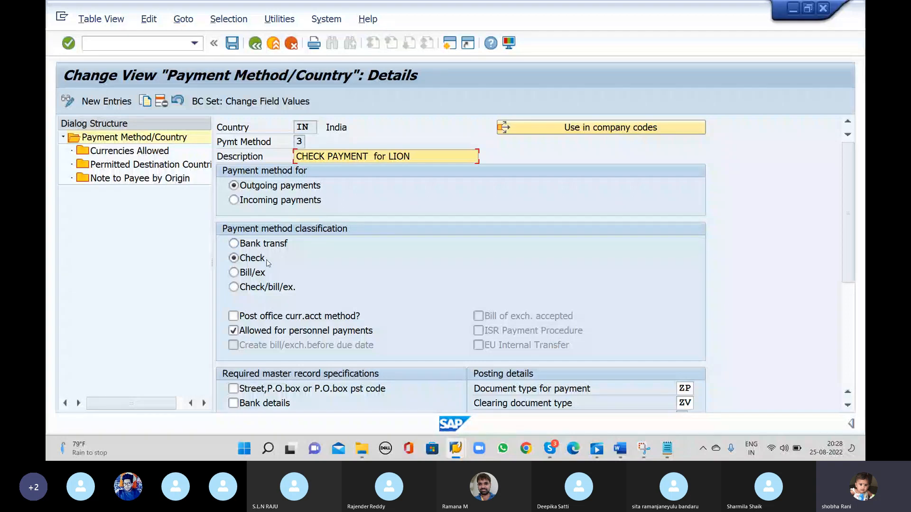
scroll(293, 312, down, 1)
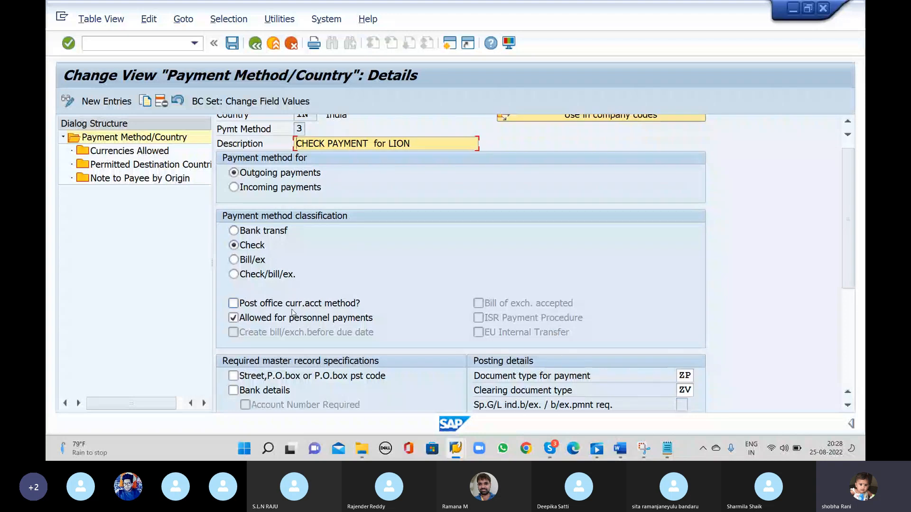
scroll(365, 256, down, 5)
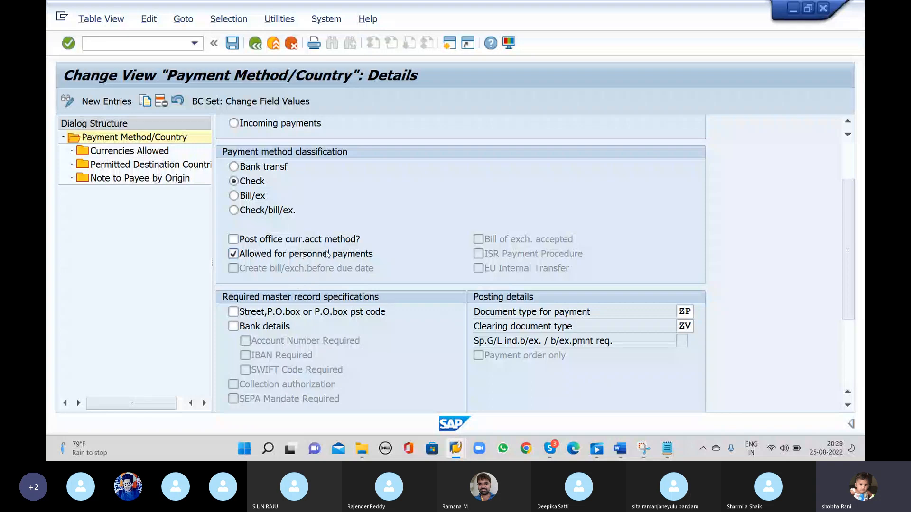
scroll(345, 281, down, 2)
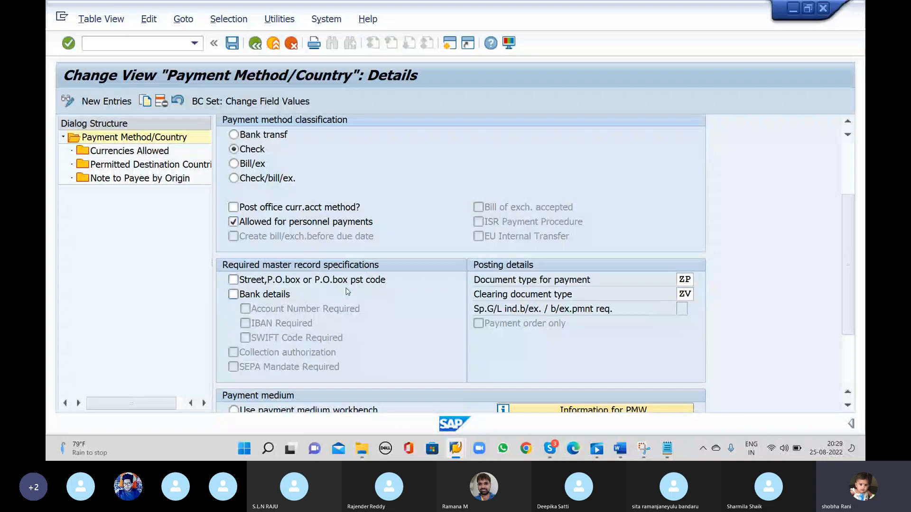
- Mark the street or P.O. box and bank details as required master record specifications, and clear both again
click(233, 280)
click(235, 295)
scroll(236, 295, up, 3)
scroll(235, 349, down, 1)
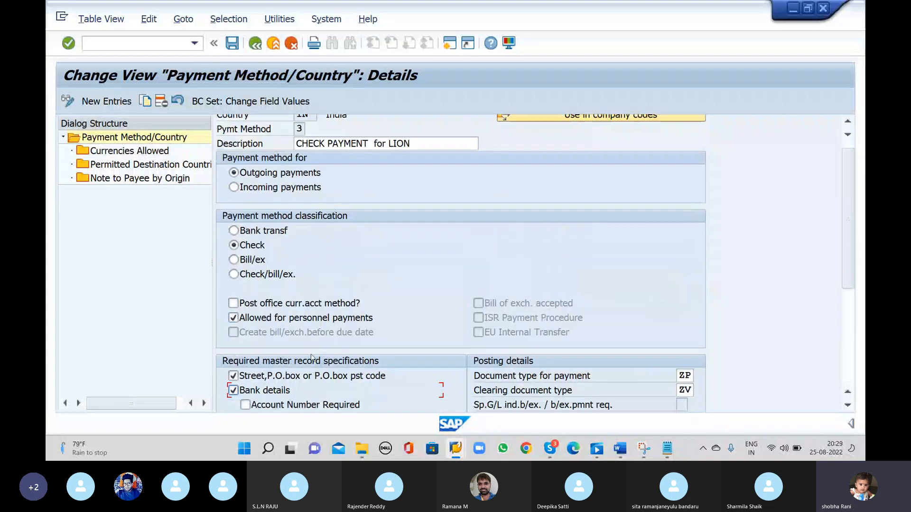
click(233, 350)
click(233, 364)
scroll(350, 330, down, 1)
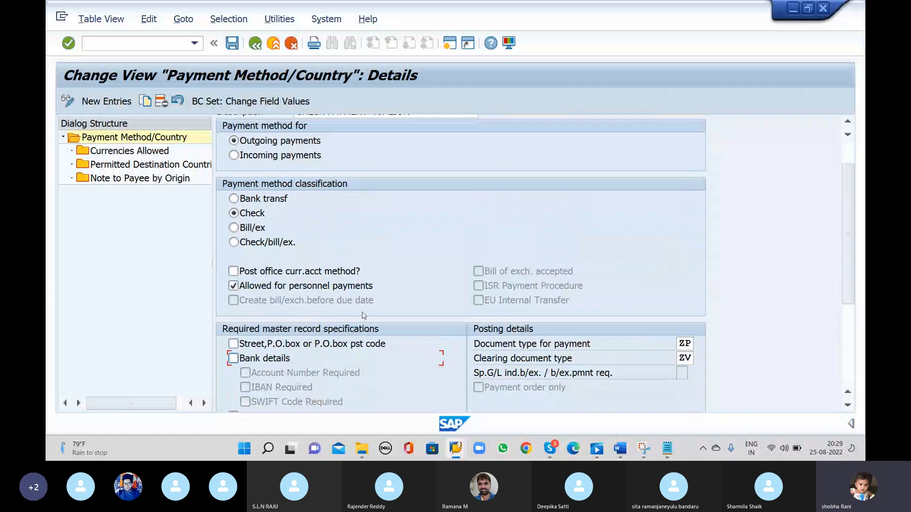
scroll(363, 315, down, 1)
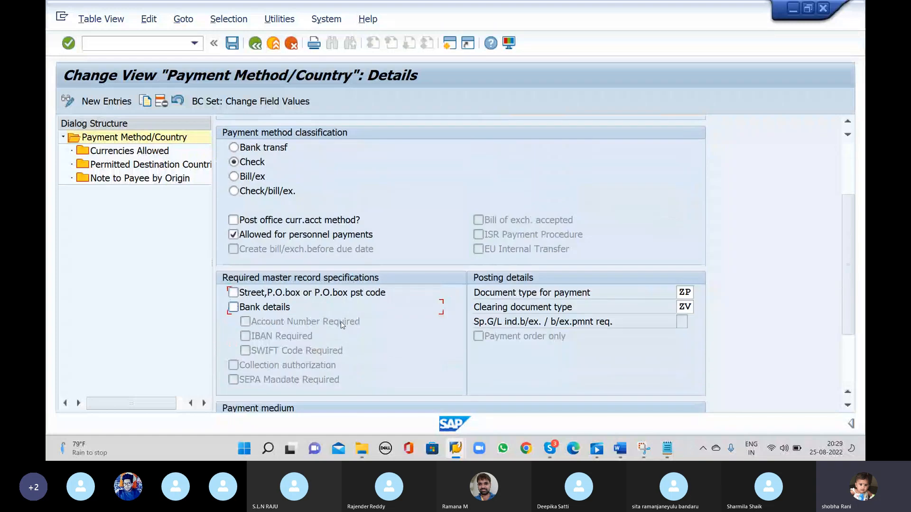
scroll(341, 325, down, 2)
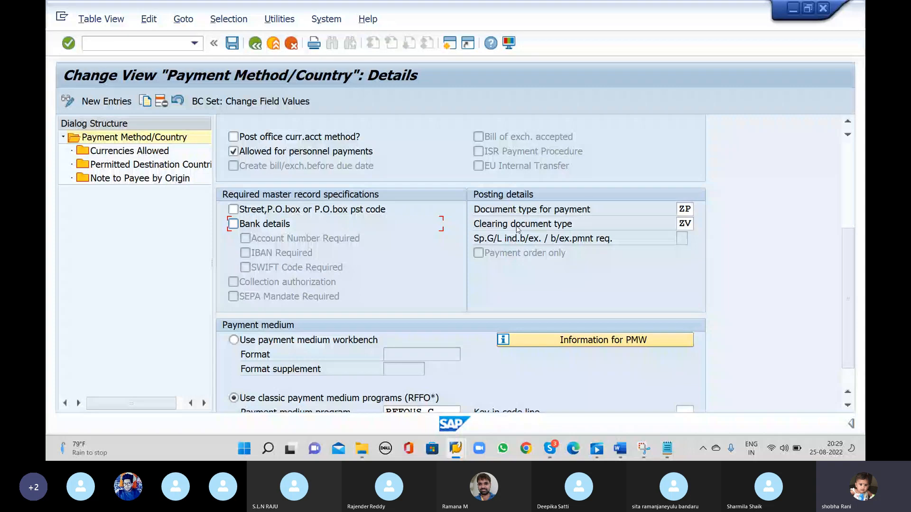
- Switch to the Notepad notes and add blank lines below the "debit notes and credit notes" line
key(alt+Tab)
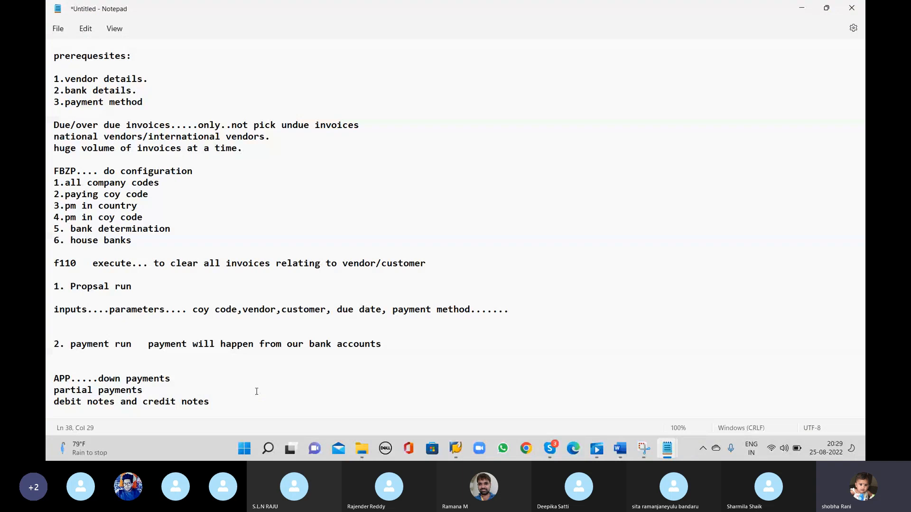
click(256, 391)
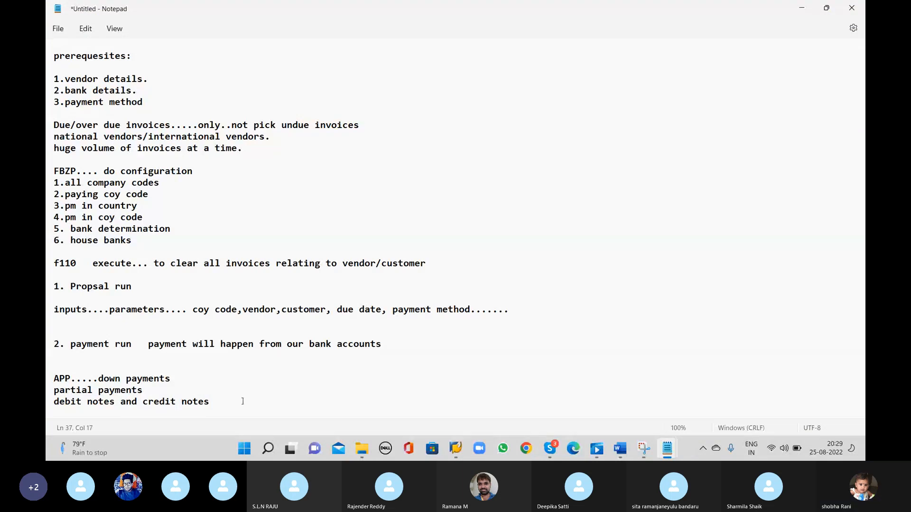
click(243, 401)
key(Return)
key(Return)
key(Return)
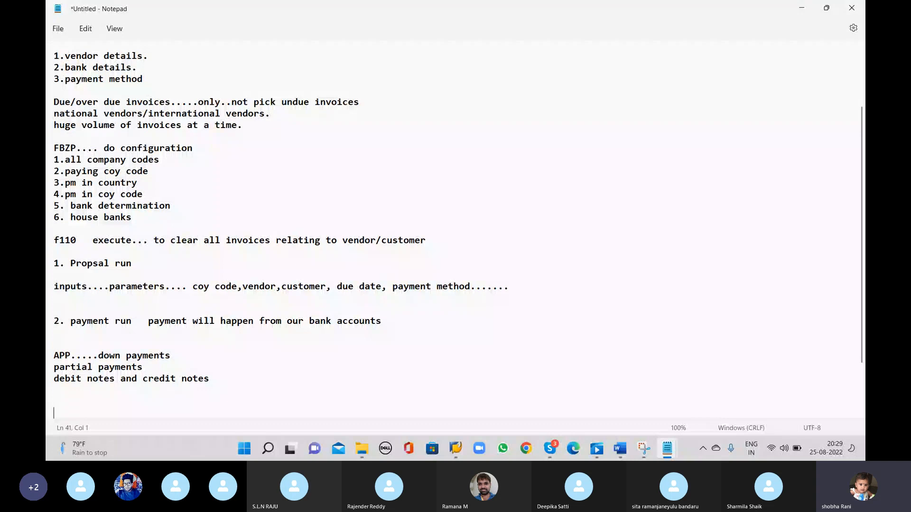
- Correct "MNAUL" to "MANUAL" in the 100 invoices line and append ".....document type will be KZ, Automatically.....Z"
scroll(328, 228, up, 3)
click(328, 111)
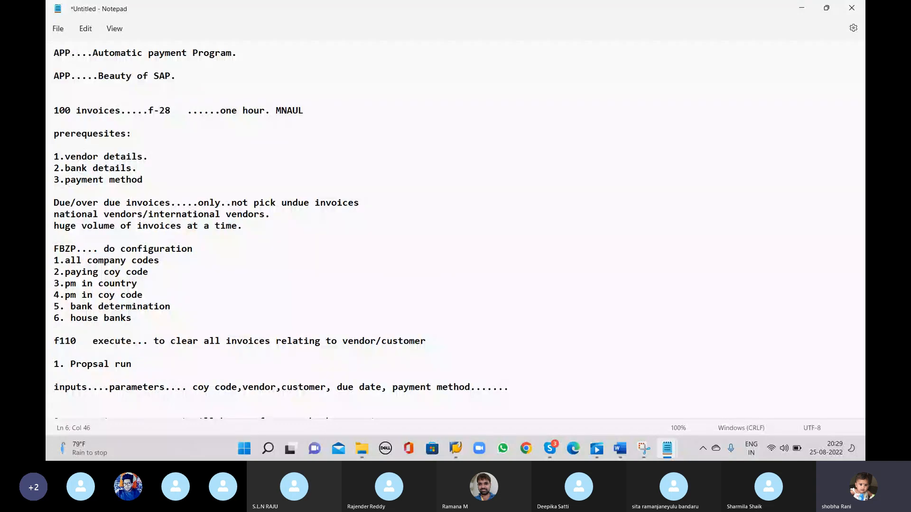
key(BackSpace)
key(BackSpace)
key(BackSpace)
key(BackSpace)
text(ANUAL.....document type )
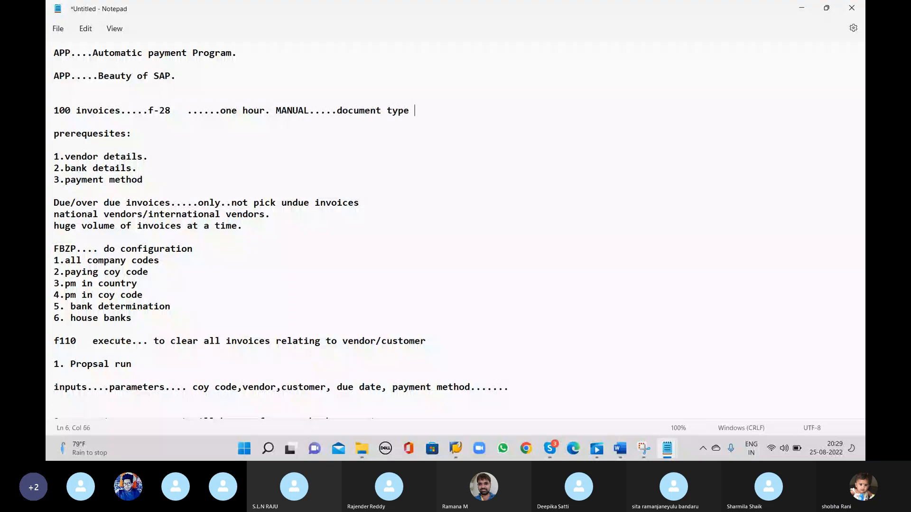
text(will be)
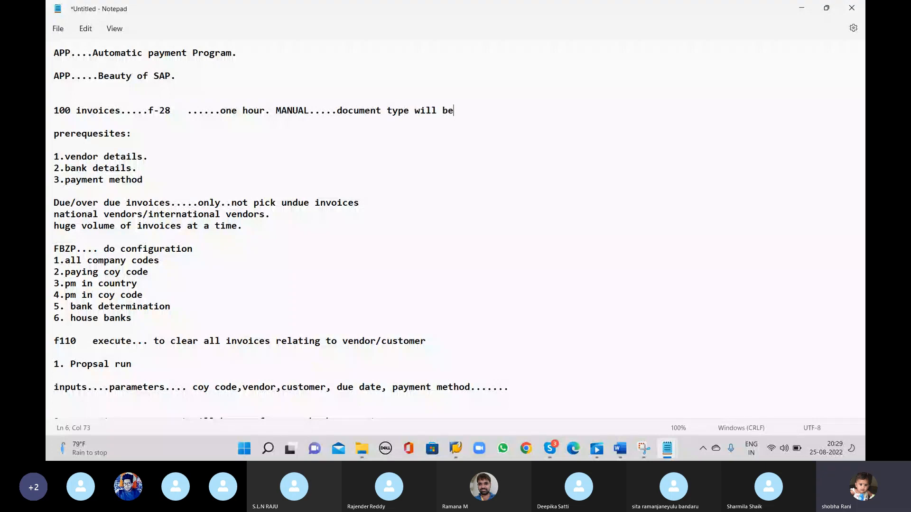
text( KZ,)
text(Automatically.....)
text(Z)
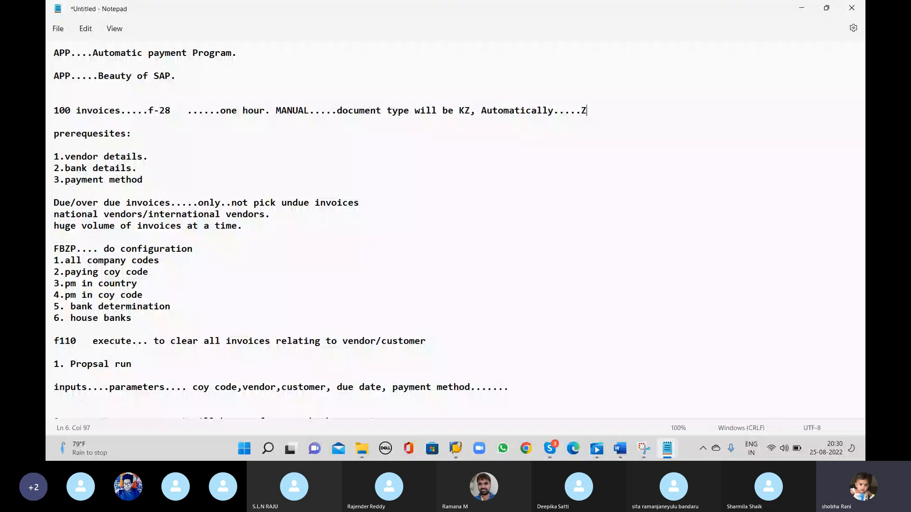
- Switch back to SAP and examine the payment and clearing document types in the check payment method's posting details
key(alt+Tab)
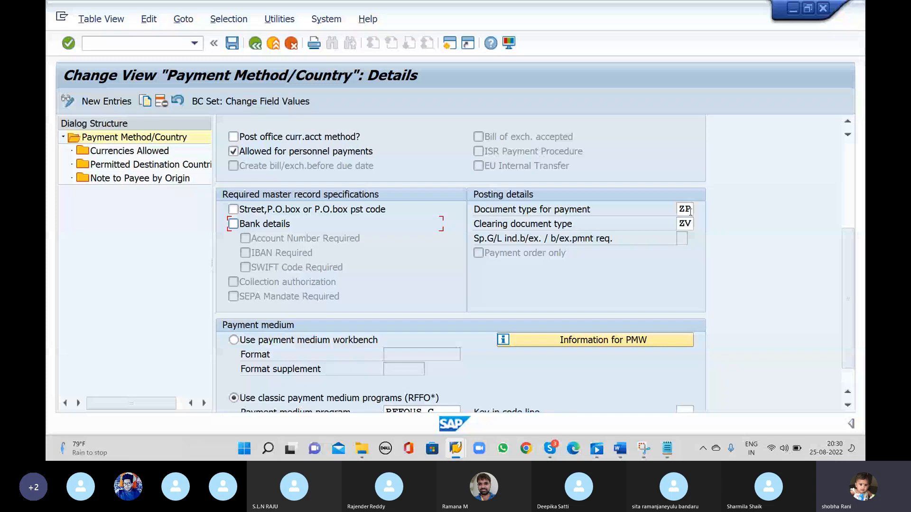
click(691, 224)
scroll(691, 224, down, 1)
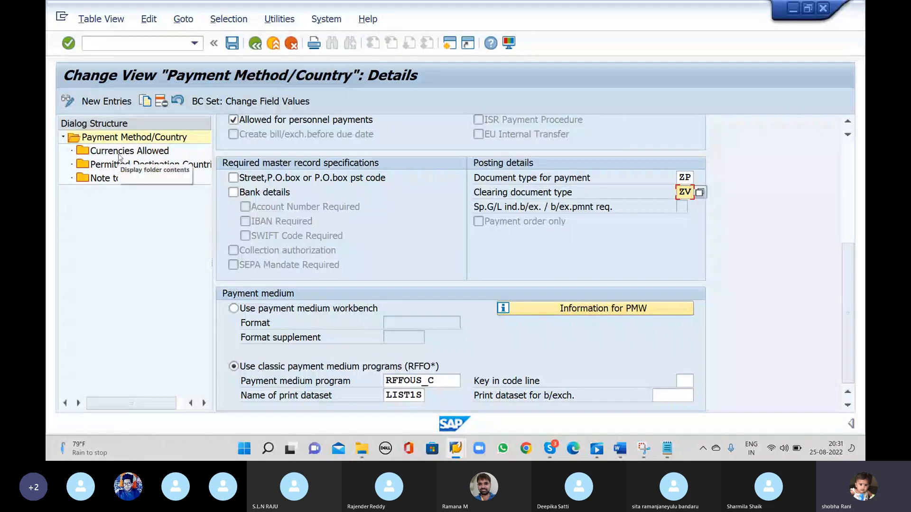
scroll(411, 292, up, 1)
scroll(412, 292, up, 1)
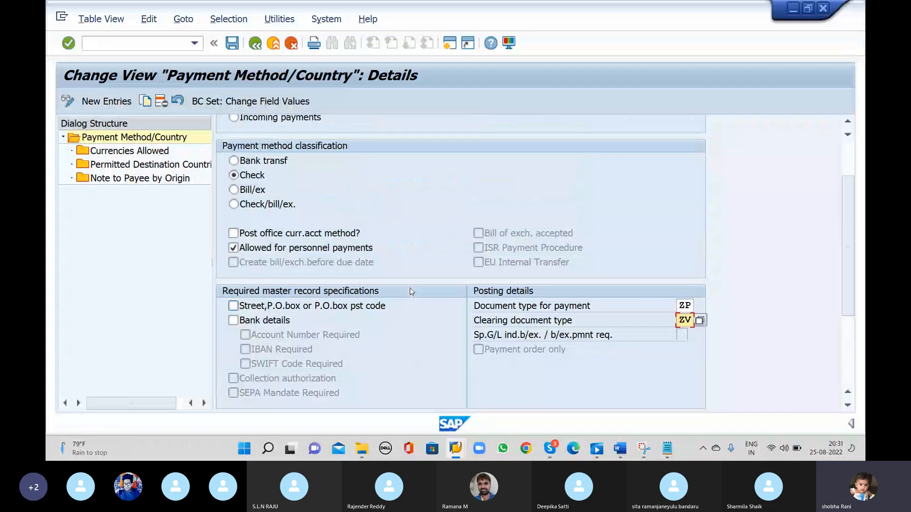
- Review the check payment method from its description to its classic payment medium program, and open its allowed currencies
scroll(349, 173, up, 1)
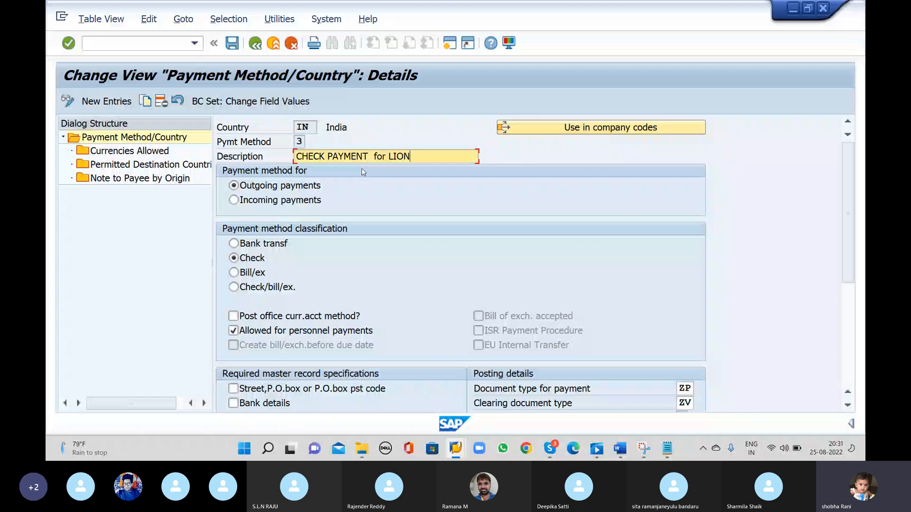
scroll(522, 302, down, 3)
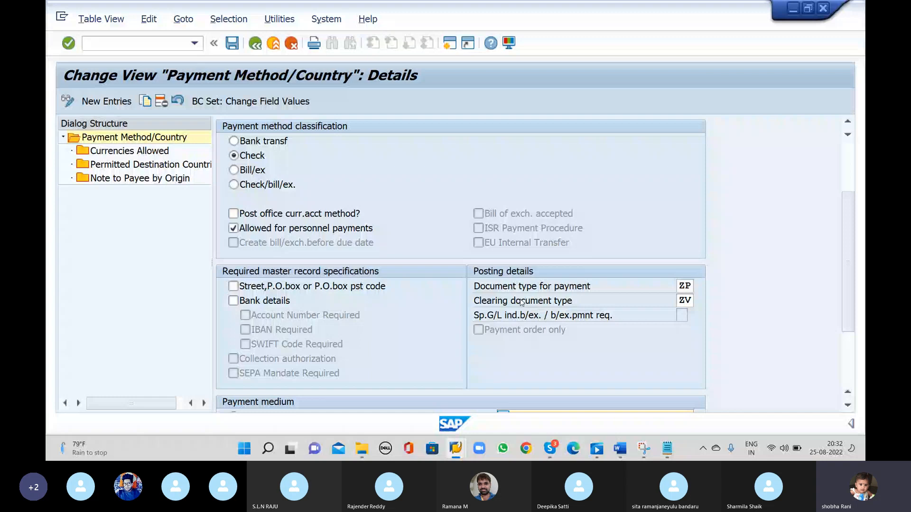
scroll(373, 352, down, 3)
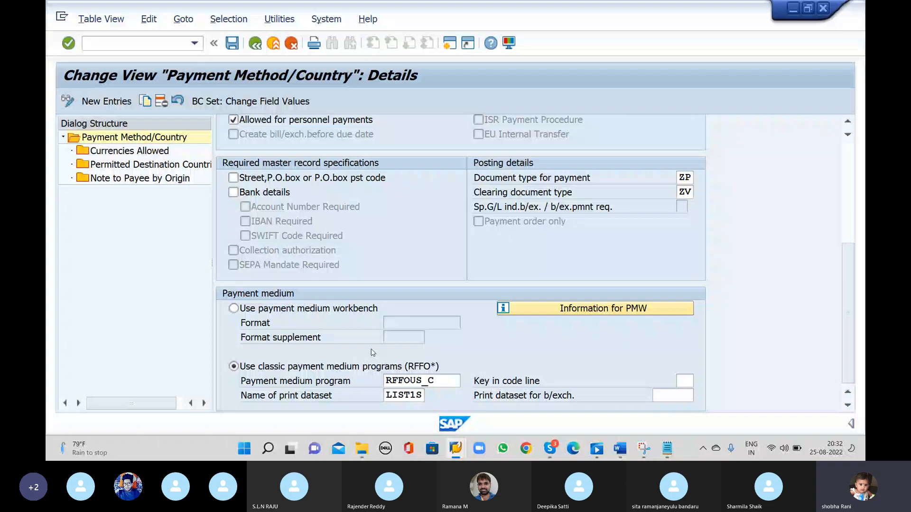
click(396, 386)
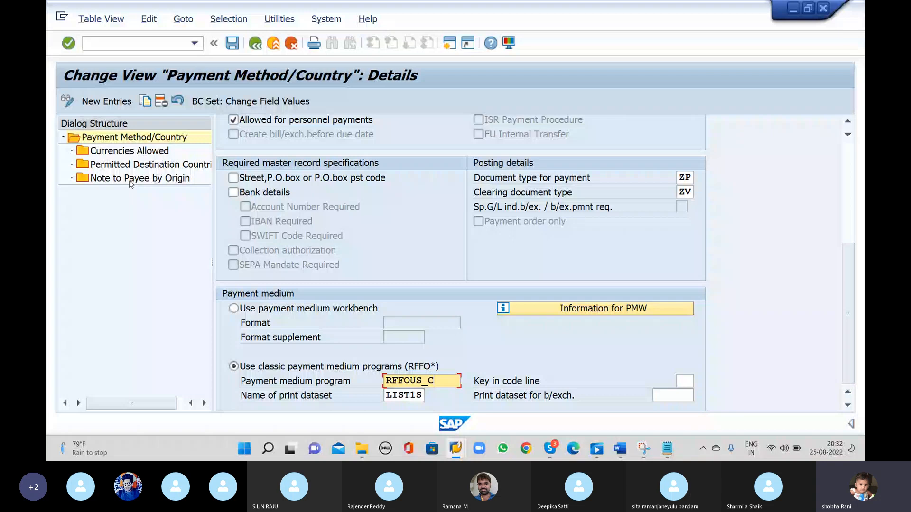
double_click(129, 151)
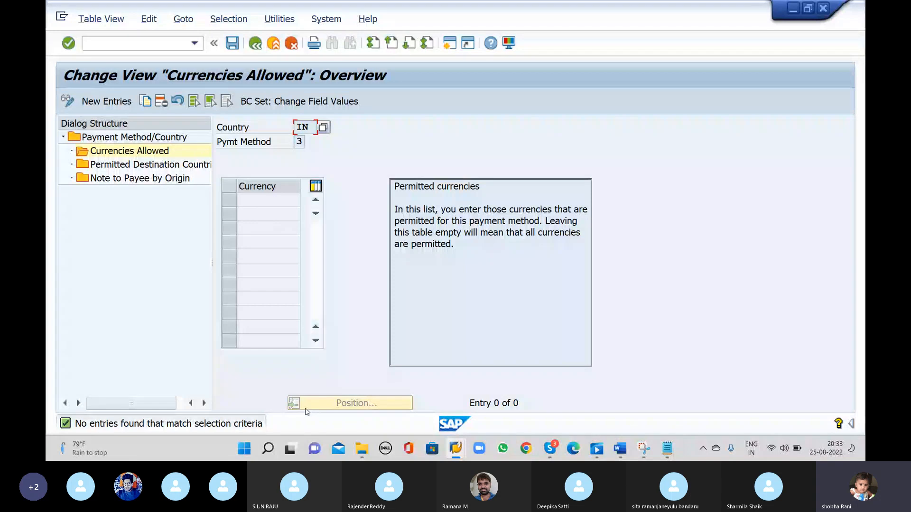
- Review the check payment method's permitted destination countries, try its note to payee by origin, and exit without saving
double_click(150, 165)
click(252, 202)
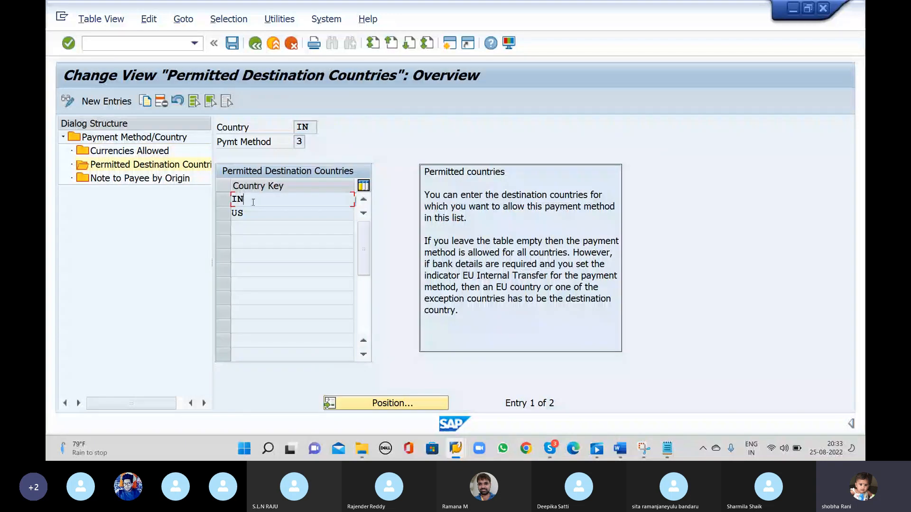
key(Down)
click(107, 181)
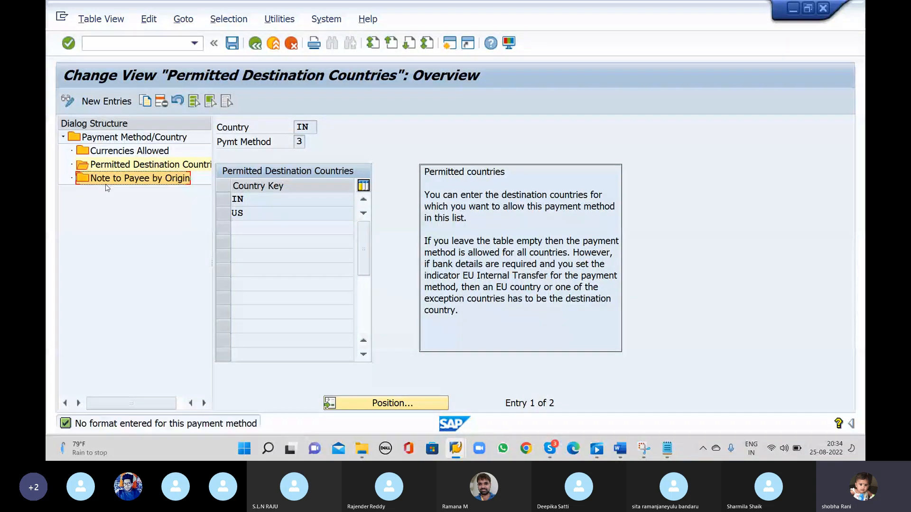
click(255, 44)
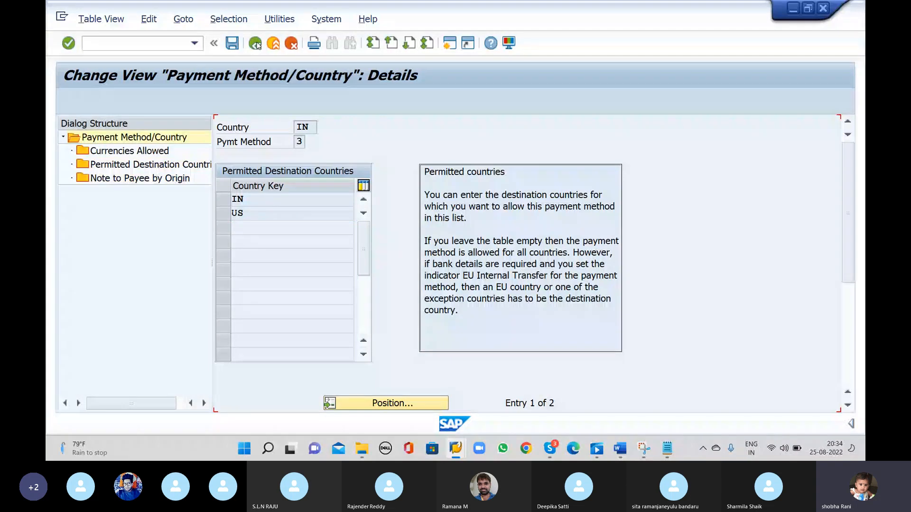
click(256, 44)
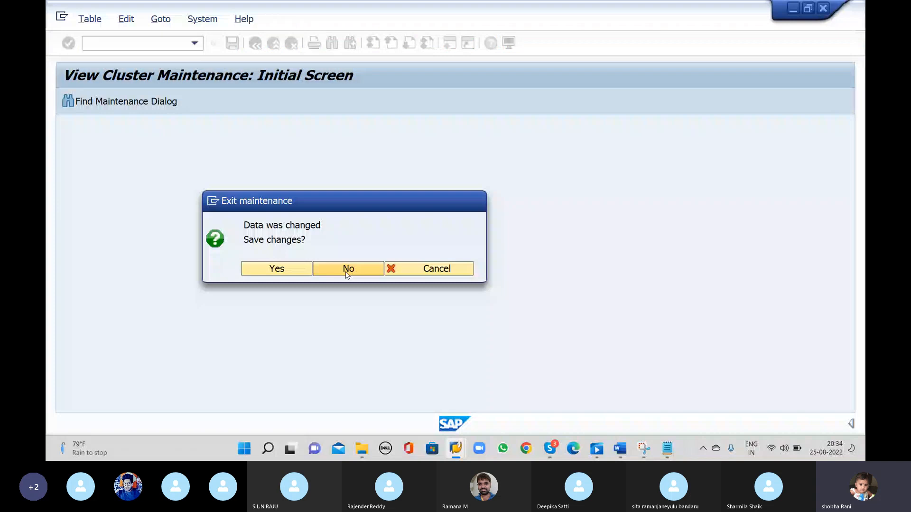
click(347, 273)
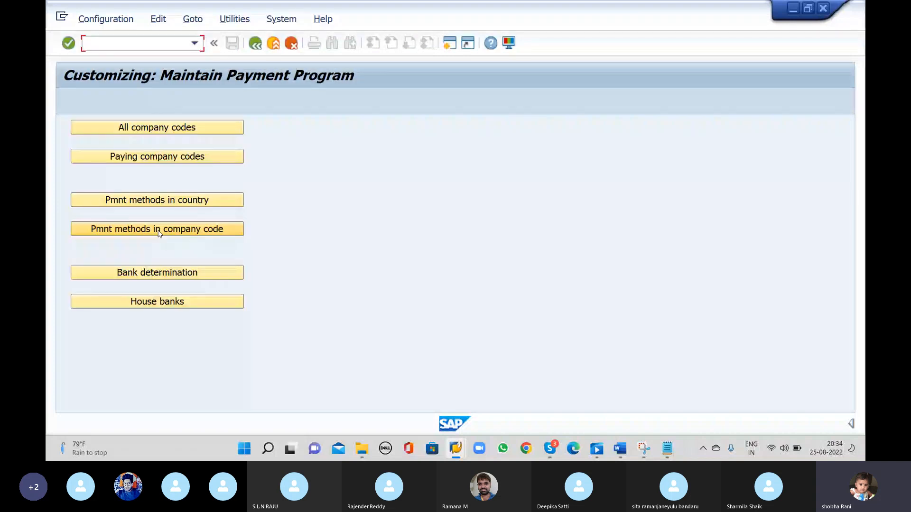
- Find LION in the company-code payment methods and examine its check payment method's amount limits and foreign payment settings
click(159, 230)
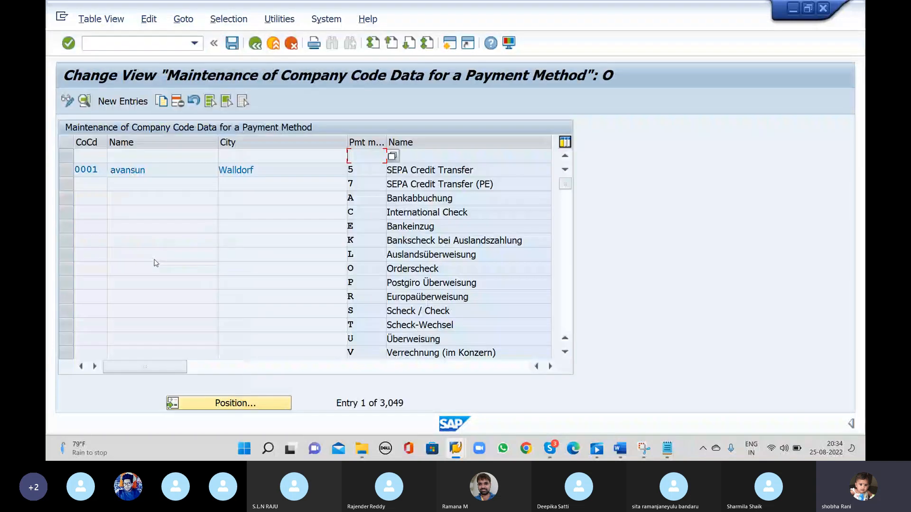
click(250, 405)
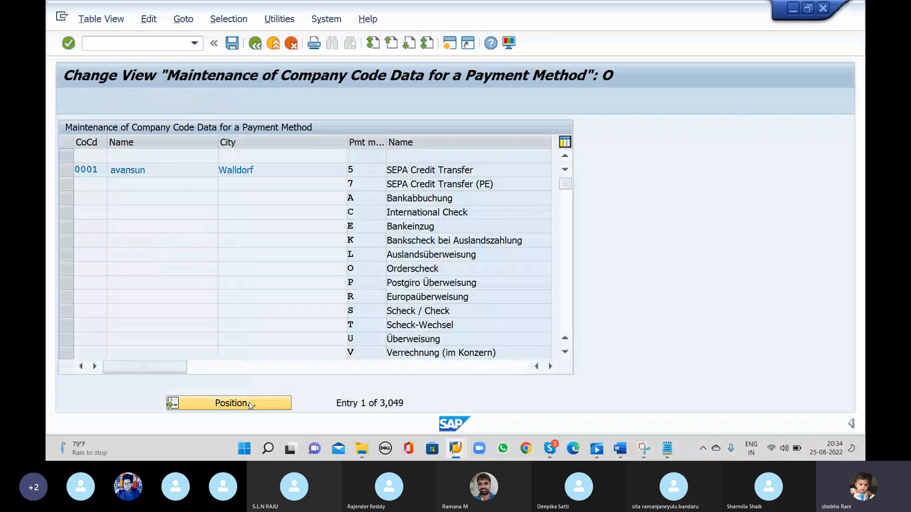
text(1100)
key(Return)
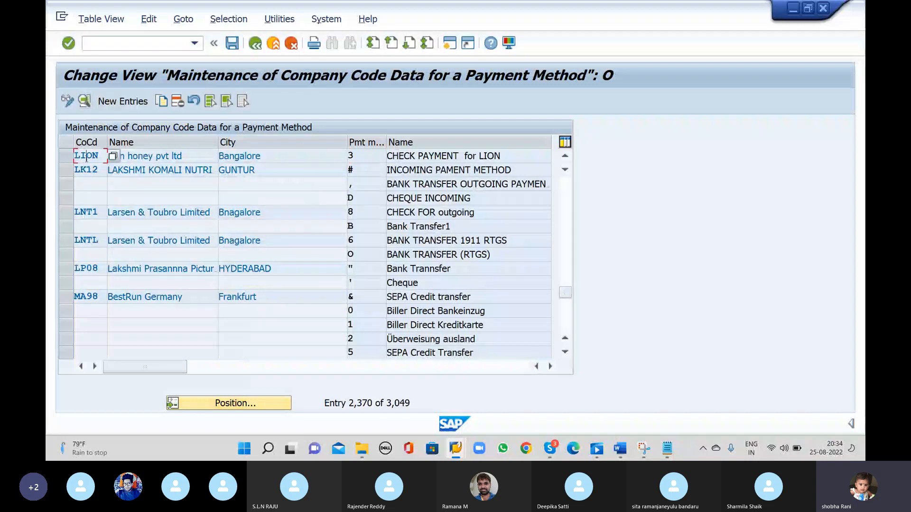
double_click(86, 157)
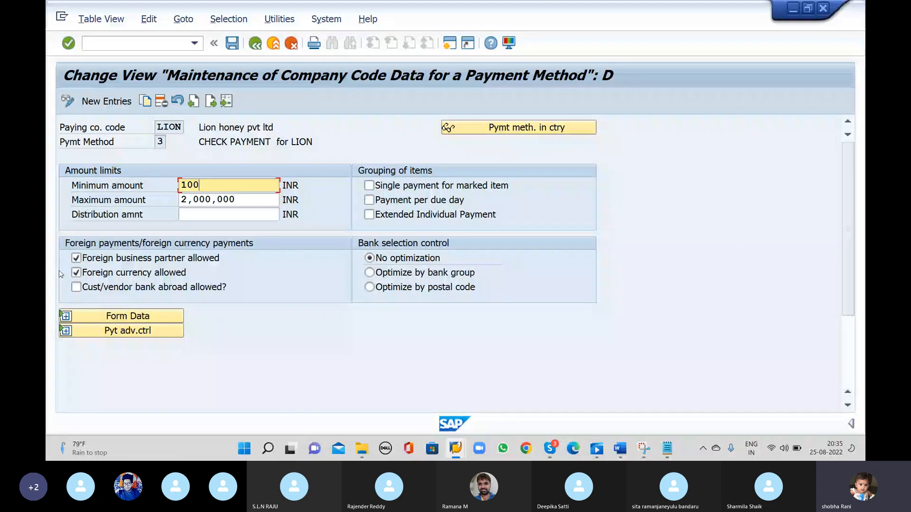
click(75, 273)
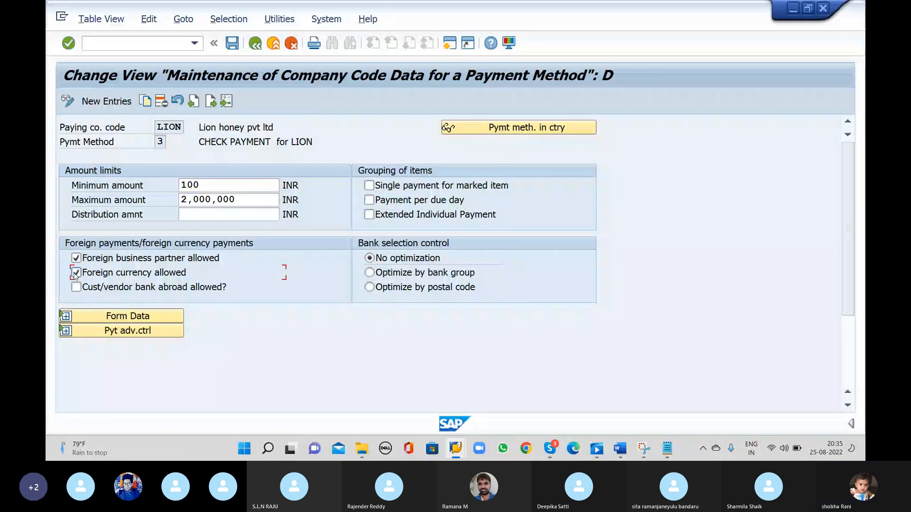
- Expand the form data of LION's check payment method, keep SAPscript as the form type, and display form F110_PRENUM_CHCK
click(66, 316)
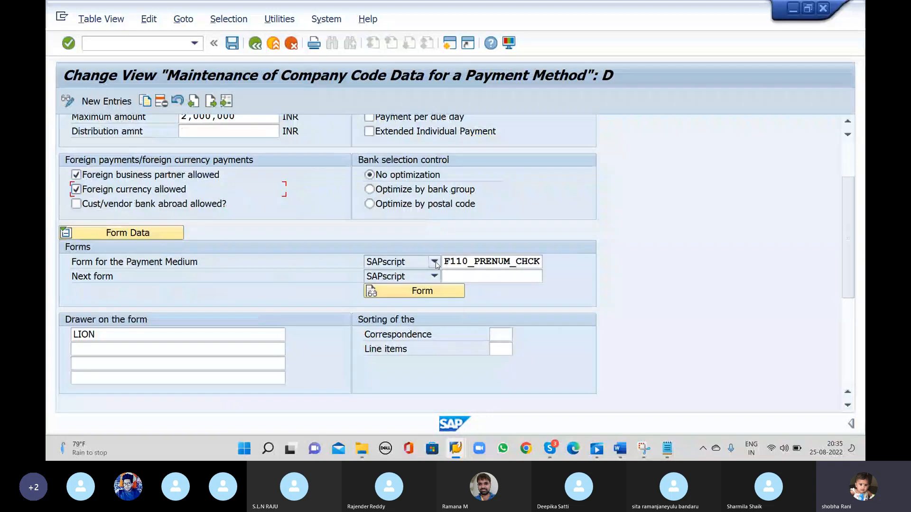
click(435, 263)
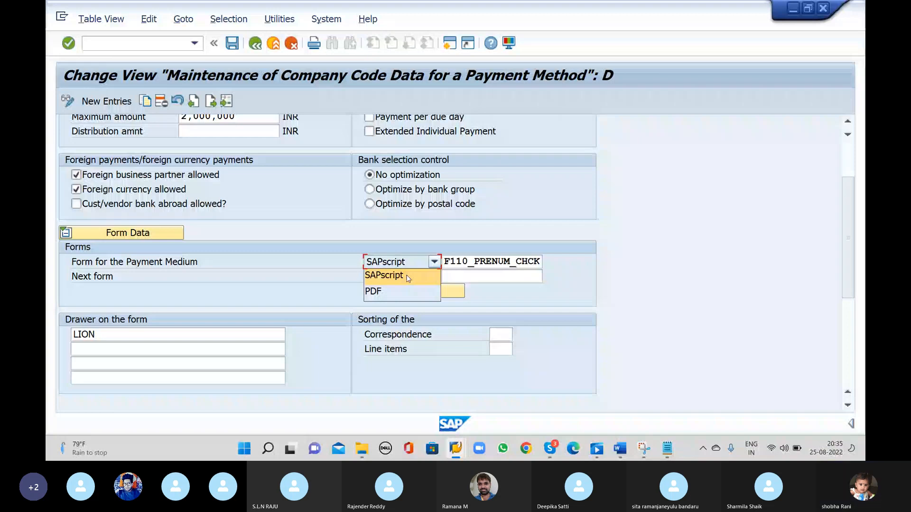
click(408, 278)
click(414, 289)
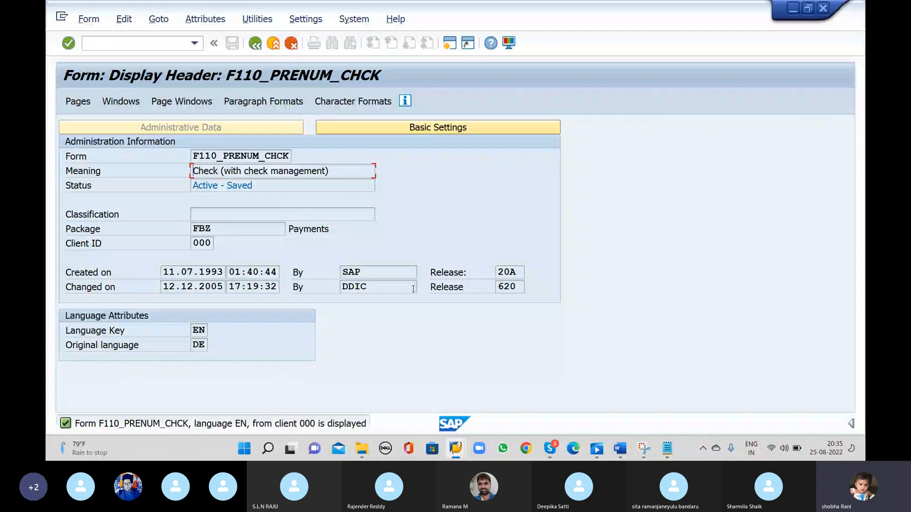
- Preview a test print of the check form on output device LP01 with Print Now enabled, and read through the sample letter
click(257, 19)
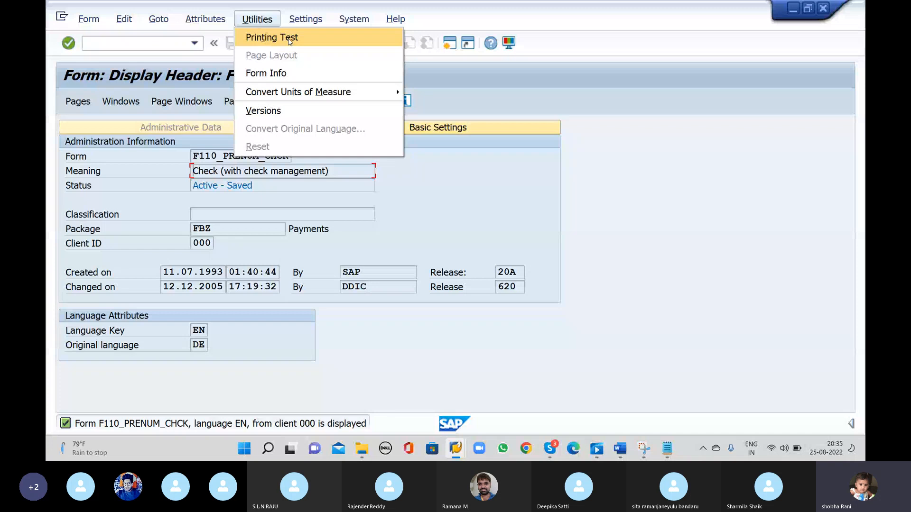
click(290, 38)
text(LP)
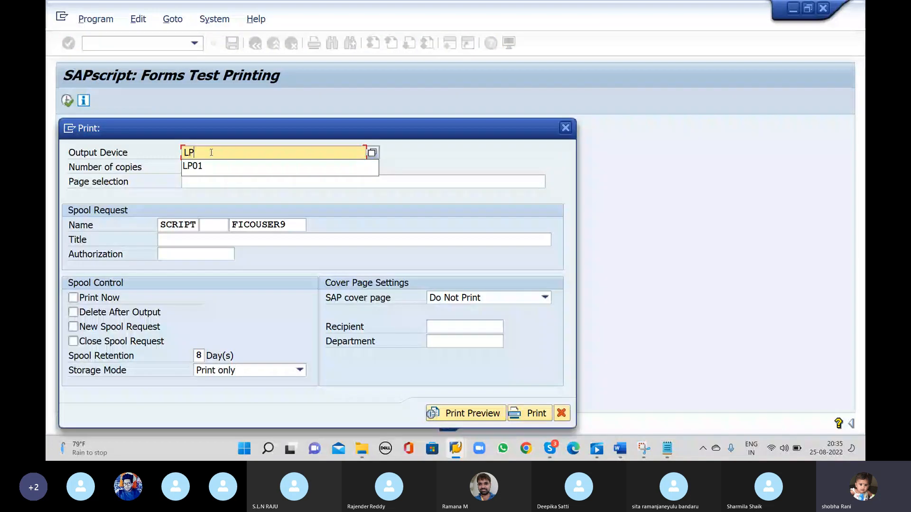
click(204, 166)
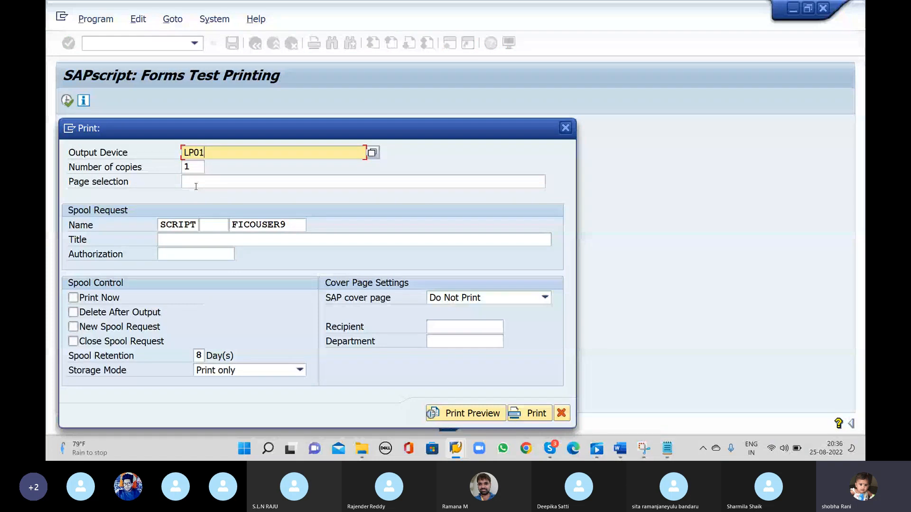
click(73, 298)
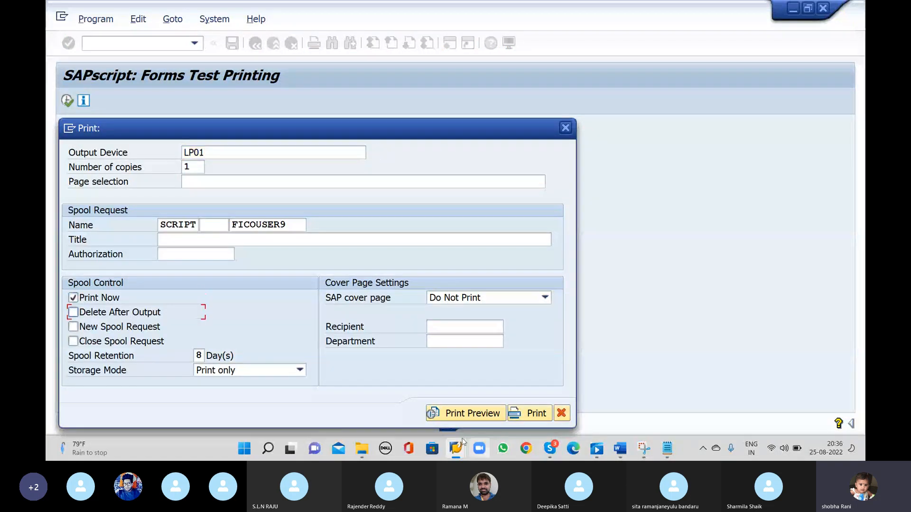
click(465, 413)
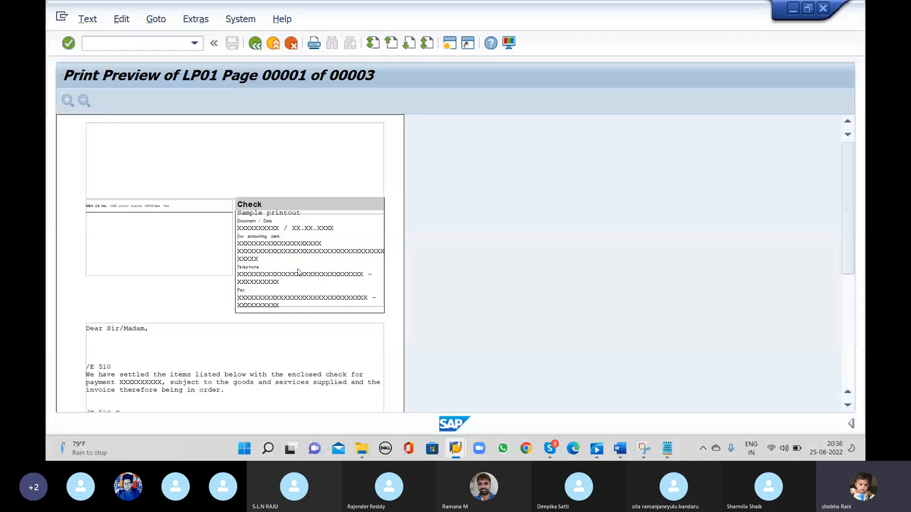
scroll(298, 271, down, 1)
scroll(157, 318, down, 2)
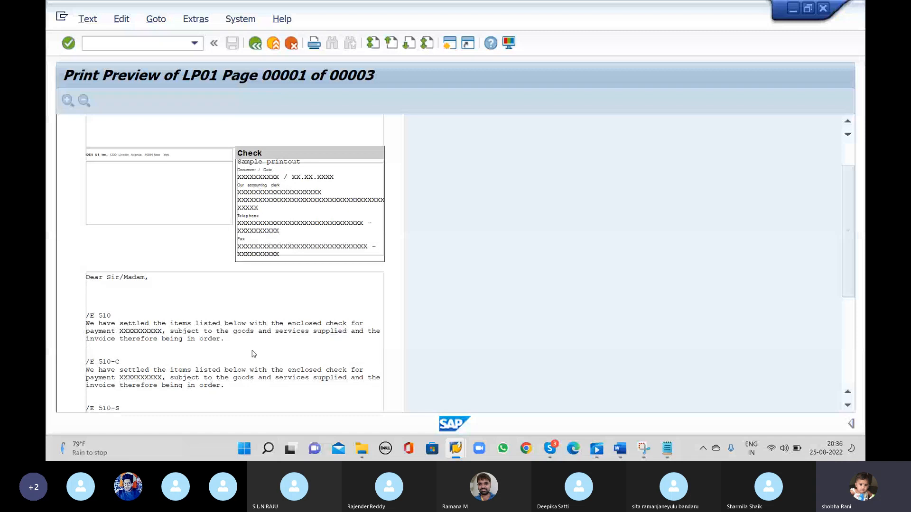
key(F3)
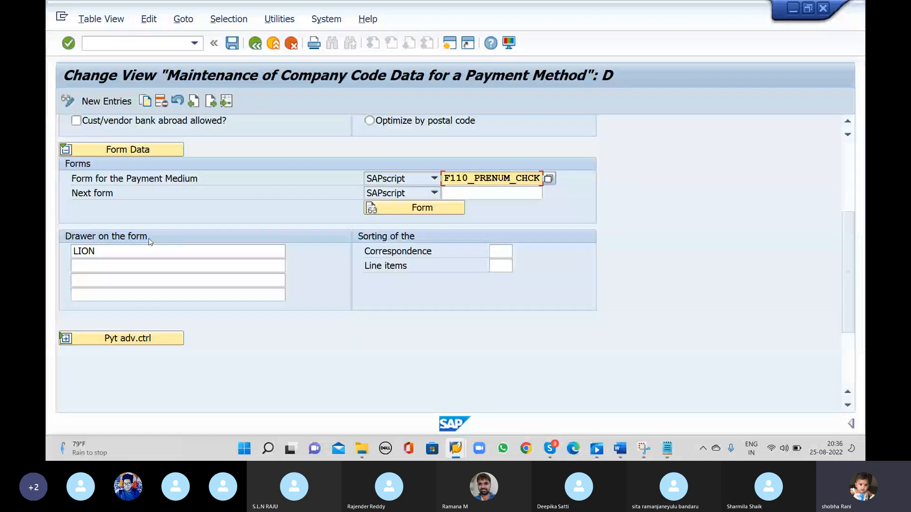
- Check the drawer on the form and save LION's payment method data under the BANK DETERMINATION customizing request
click(111, 253)
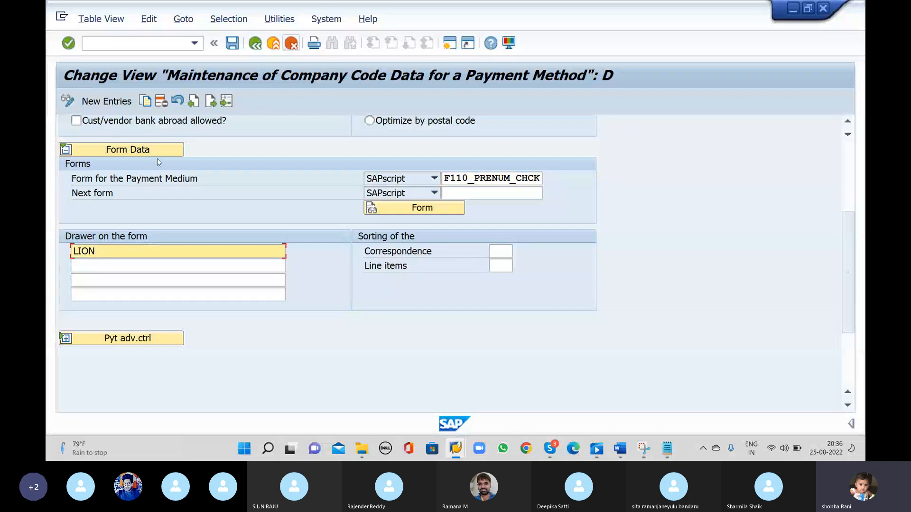
click(257, 45)
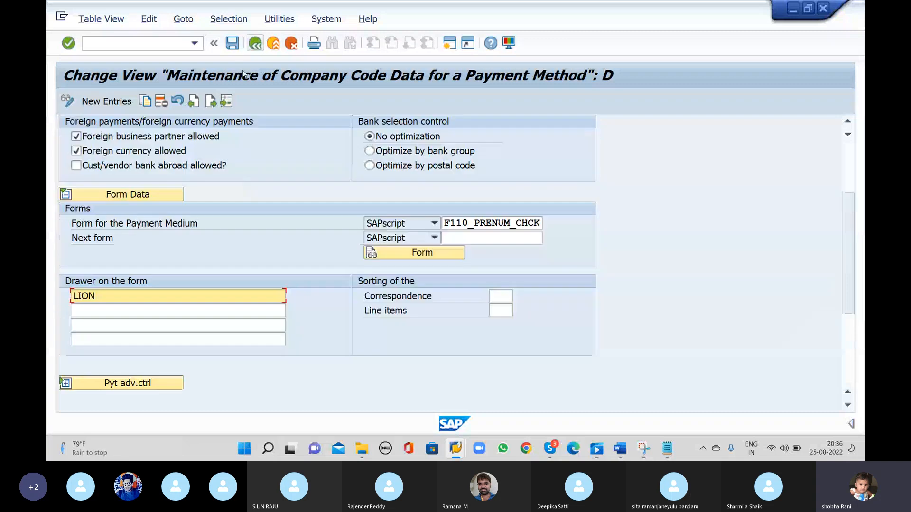
click(256, 45)
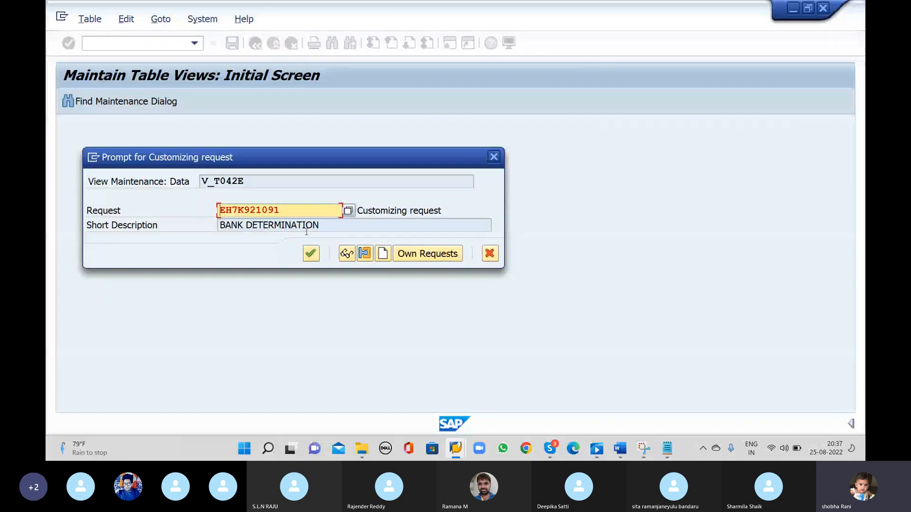
key(Return)
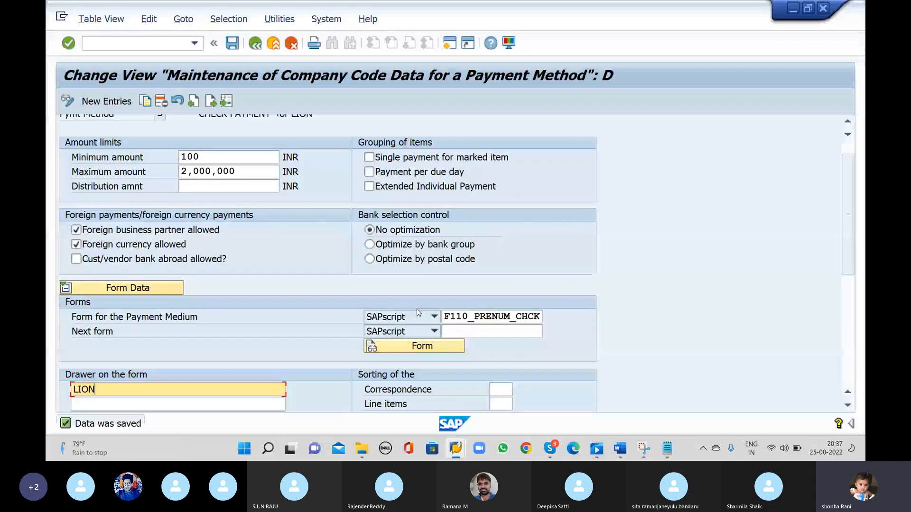
scroll(418, 312, up, 1)
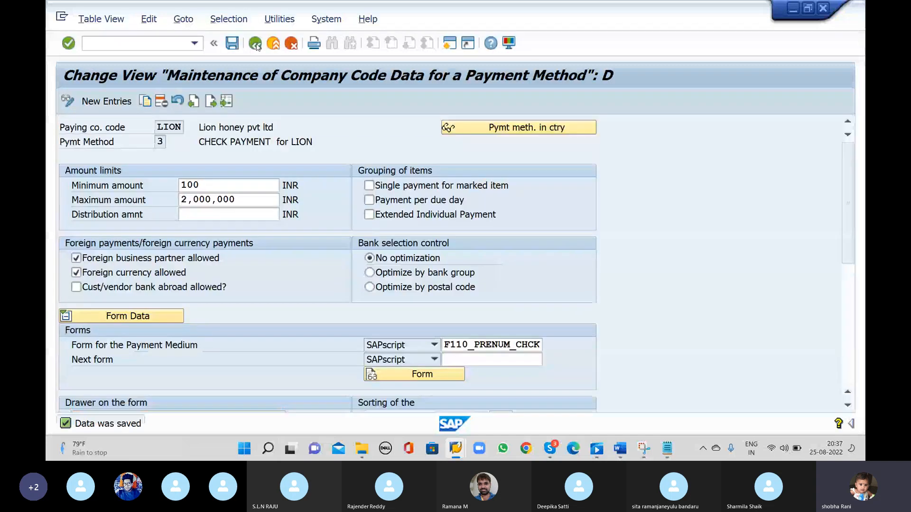
click(255, 45)
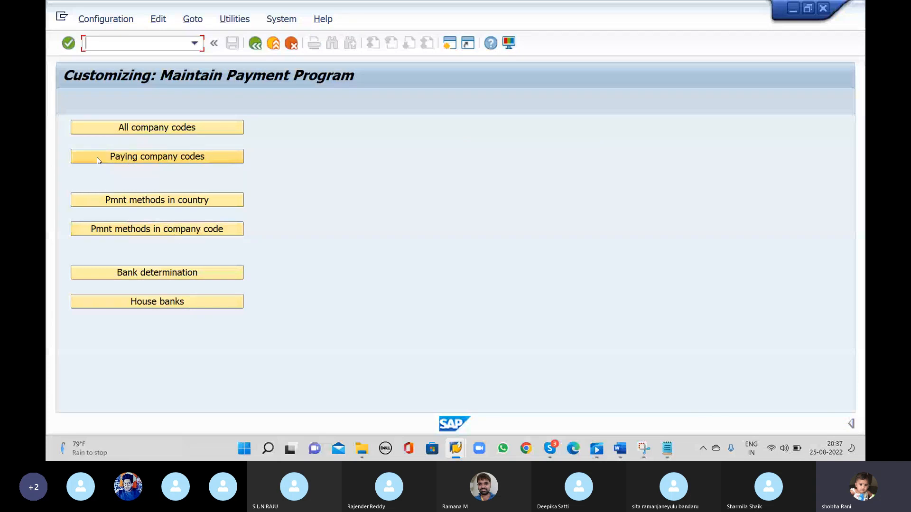
- Find LION among the paying company codes and open its details
click(207, 160)
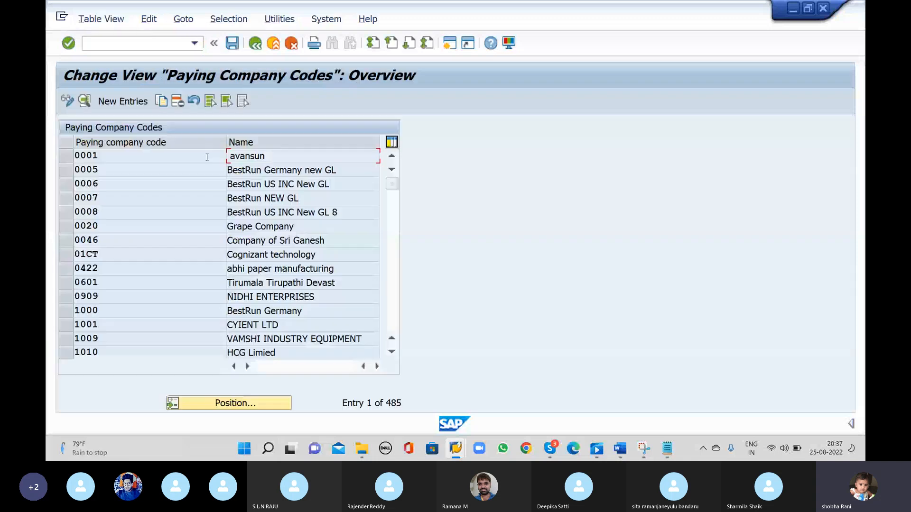
click(234, 403)
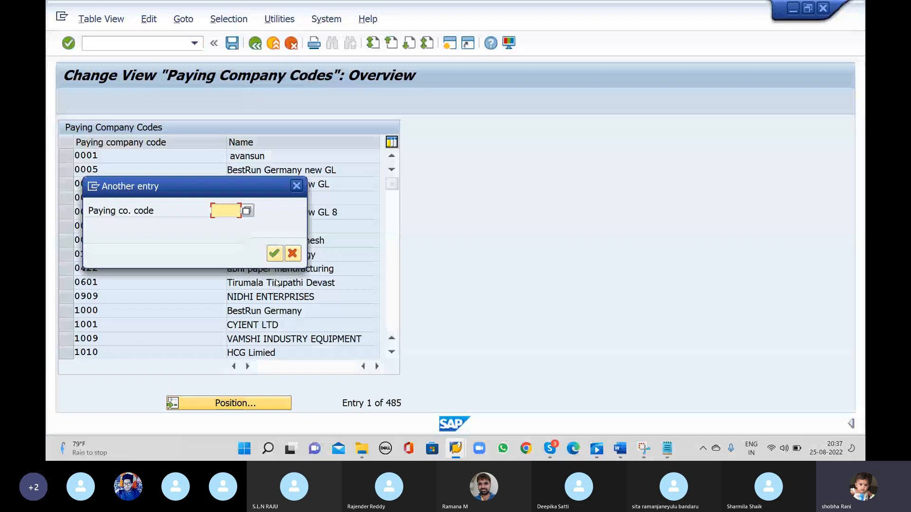
key(Return)
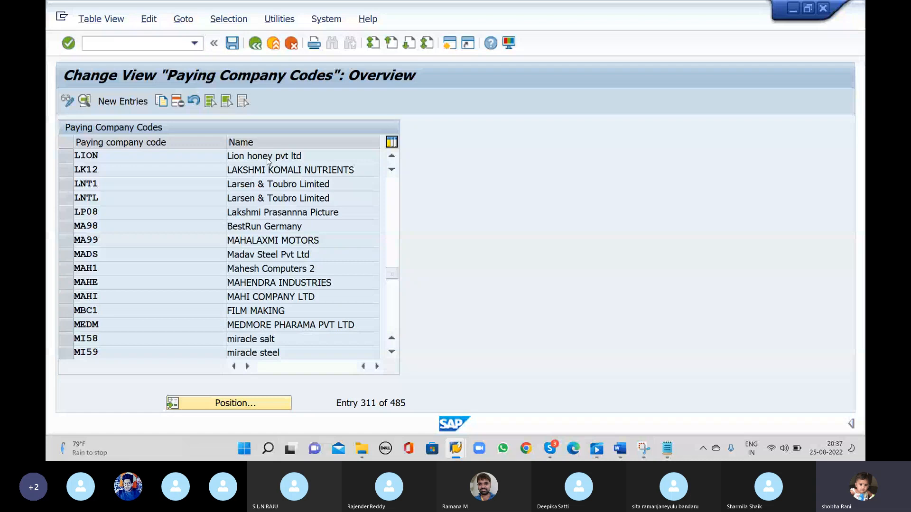
double_click(267, 157)
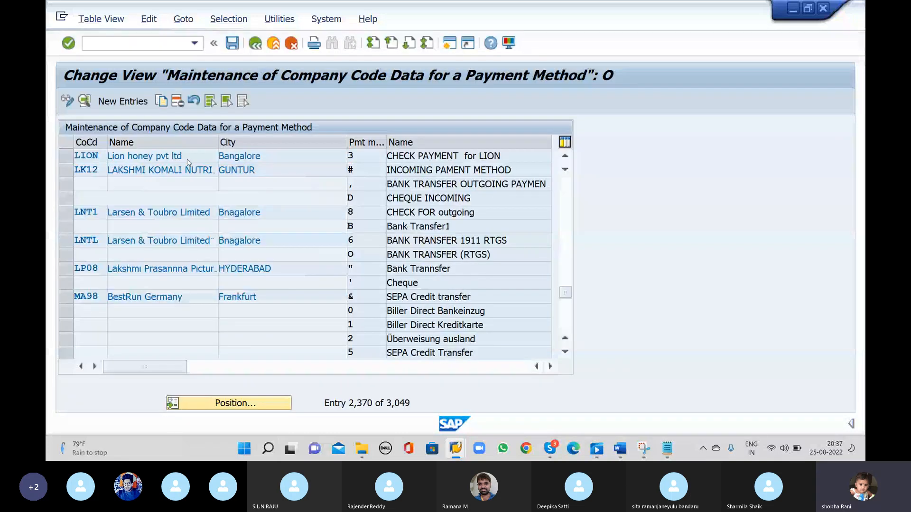
- Reopen LION's company-code check payment method, review its form data, and return to the payment program overview
double_click(188, 159)
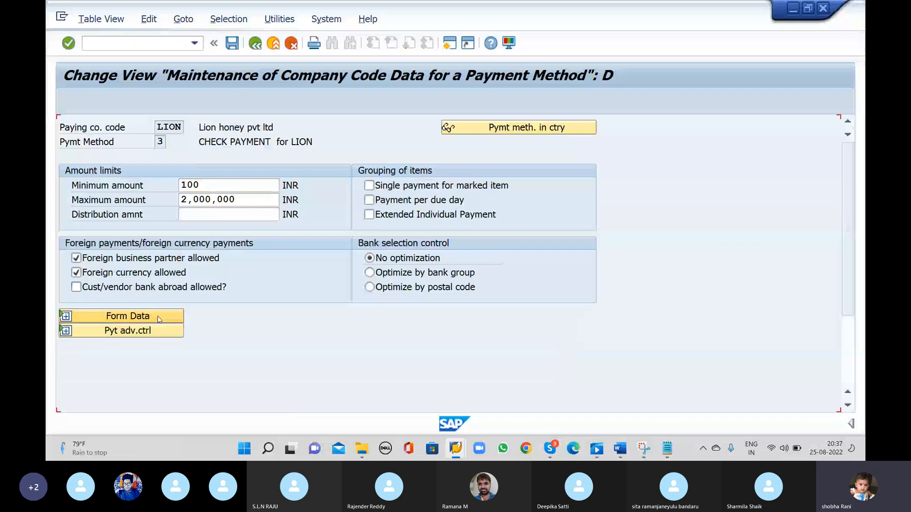
click(159, 317)
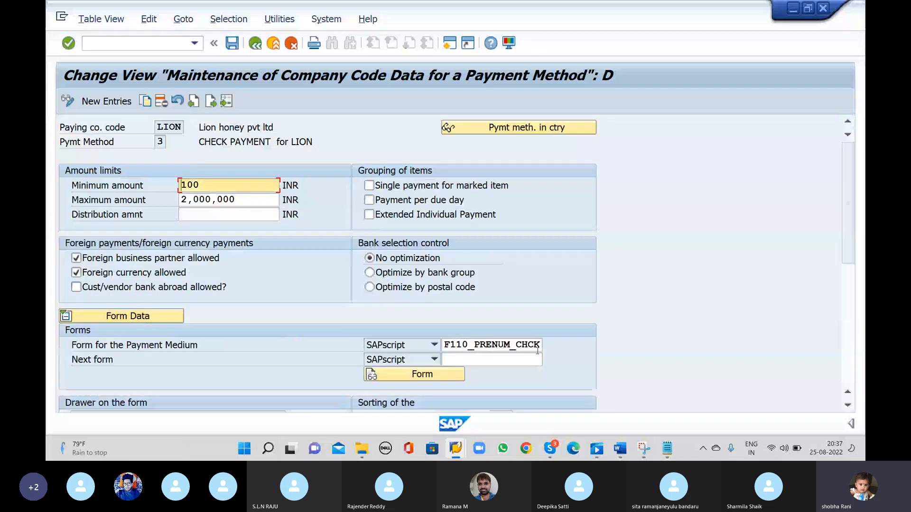
click(258, 46)
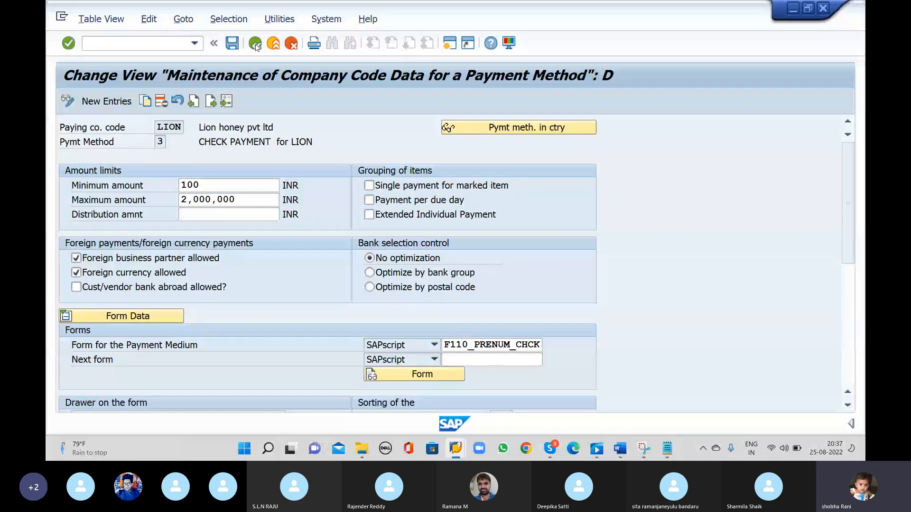
click(255, 46)
click(256, 45)
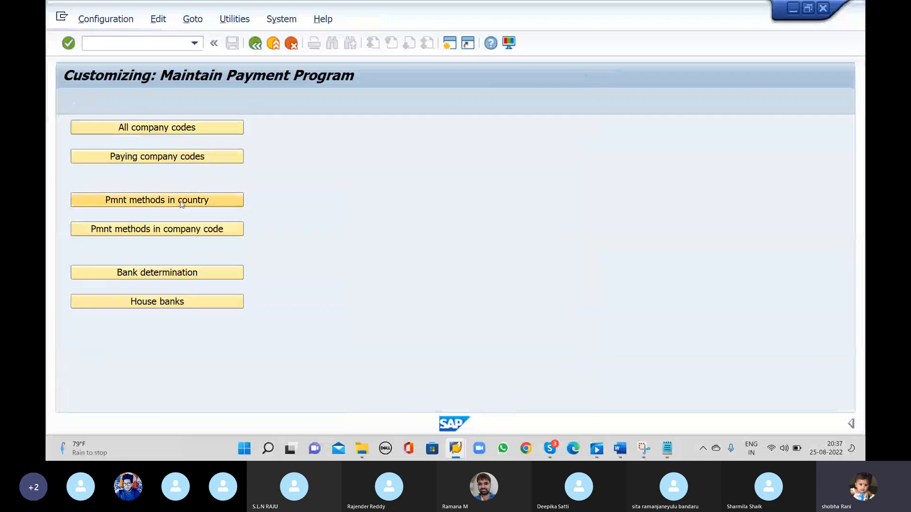
- Open the payment methods by country and position the list at country IN
click(182, 203)
text(IN)
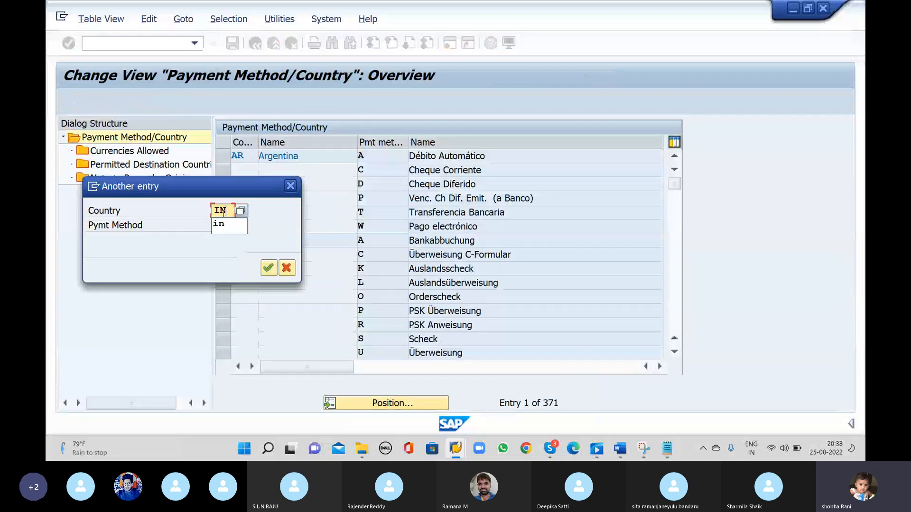
key(Return)
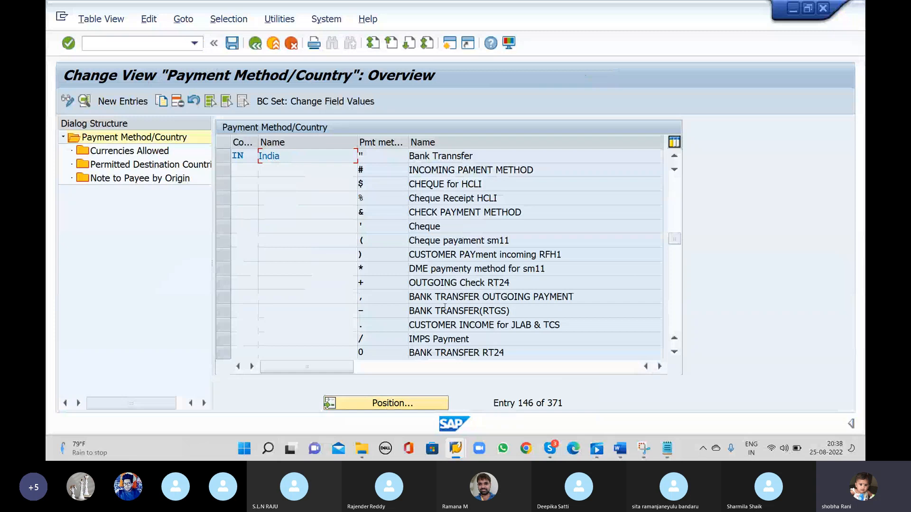
key(alt+Tab)
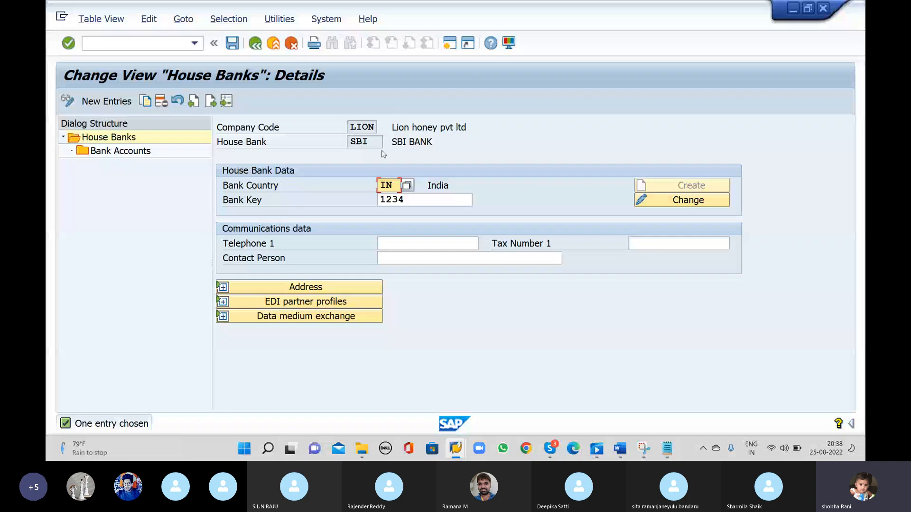
- Expand the address of LION's SBI house bank and review its address and control data
click(407, 200)
click(313, 289)
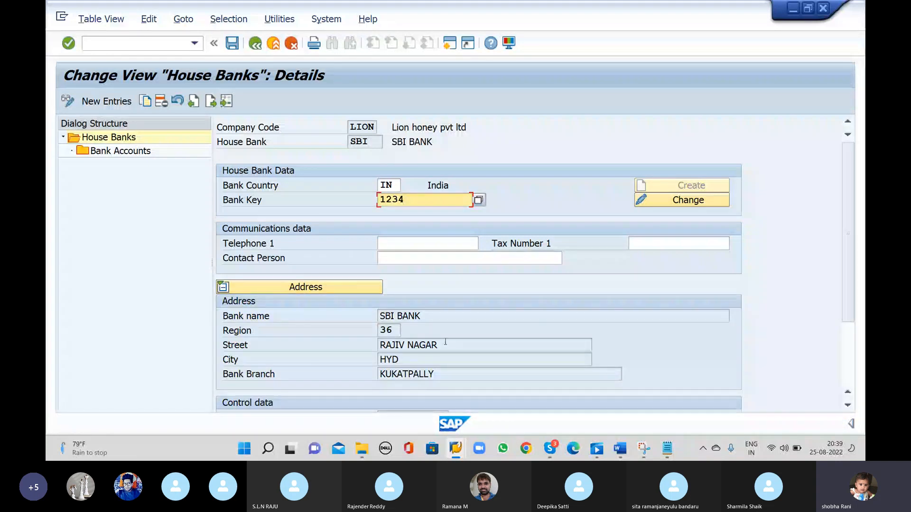
scroll(242, 241, down, 3)
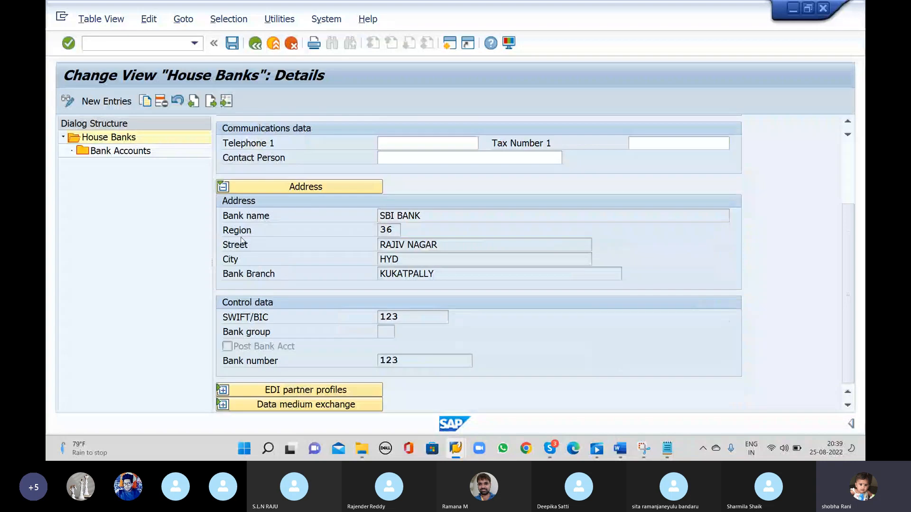
scroll(242, 241, up, 1)
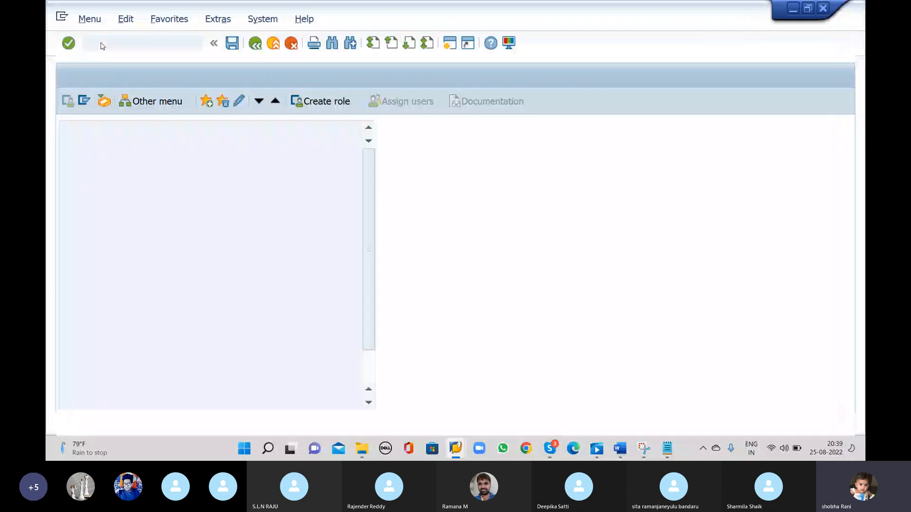
- Open central G/L account maintenance for LION with transaction FS00
text(FSO)
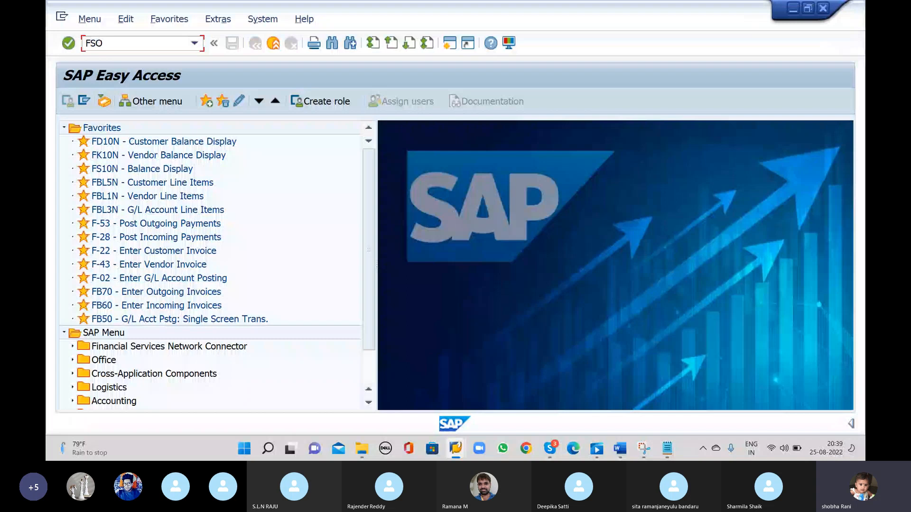
key(BackSpace)
text(0)
text(0)
key(Return)
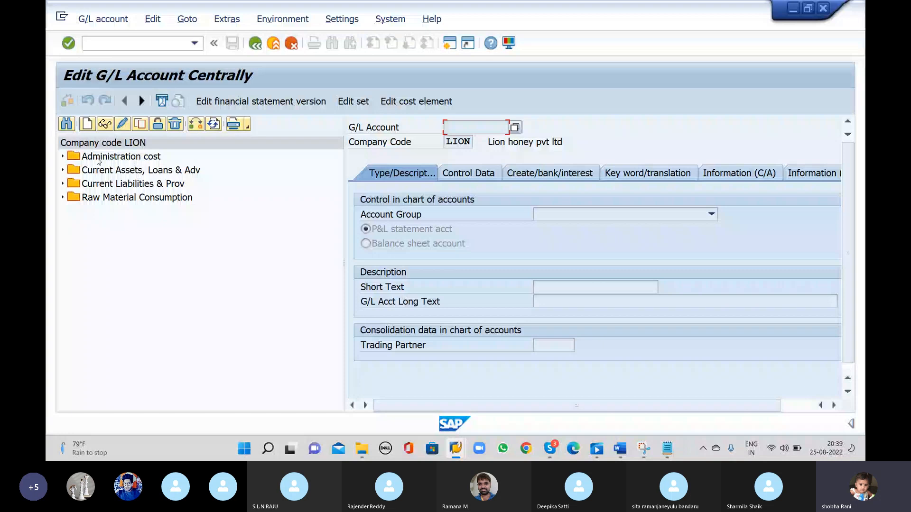
- Switch back to LION's SBID bank account, review its account, house bank and control data, and save the entry
key(alt+Tab)
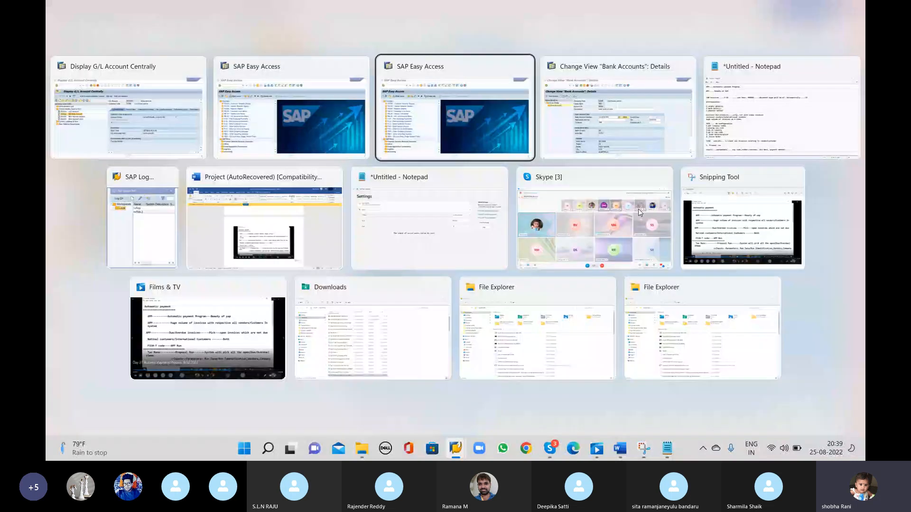
key(alt+Tab)
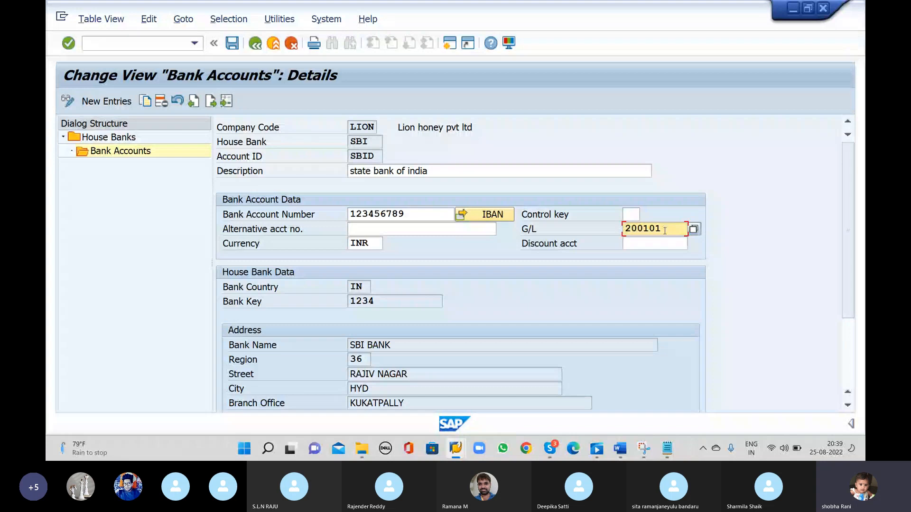
scroll(378, 302, down, 1)
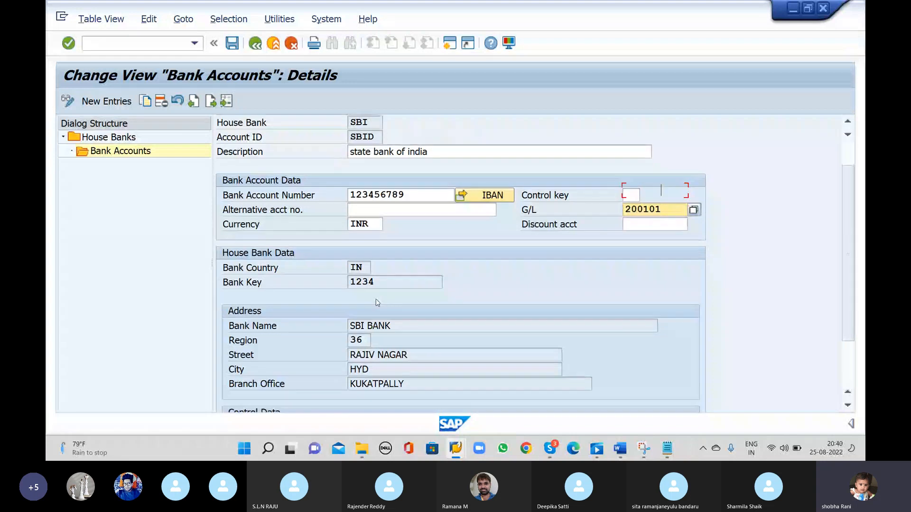
scroll(378, 303, down, 3)
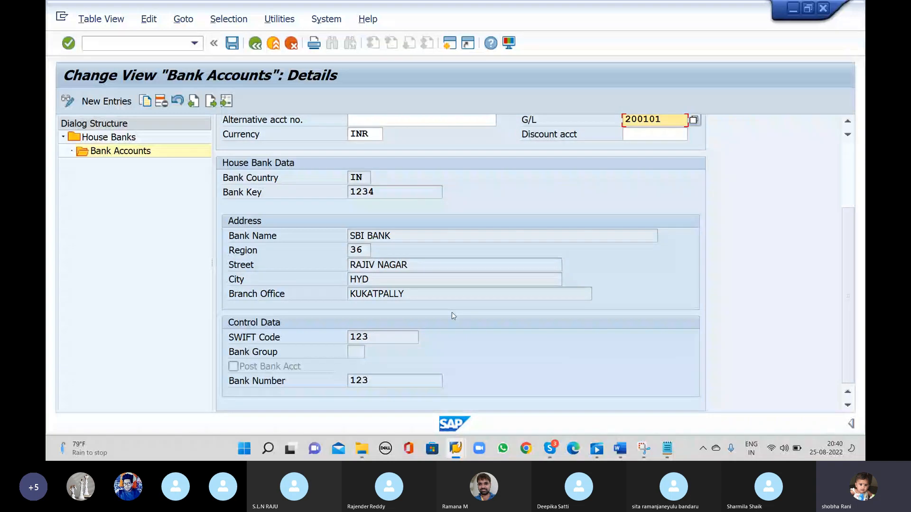
scroll(451, 313, up, 5)
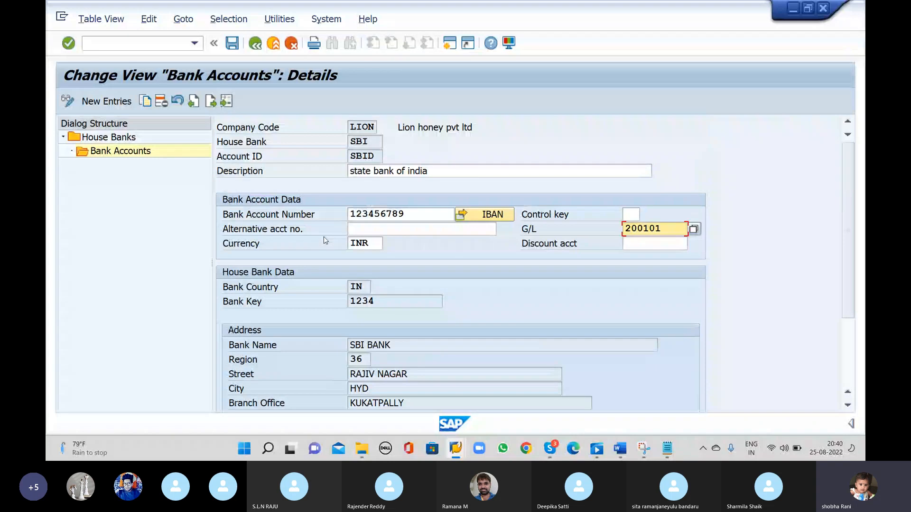
scroll(325, 240, down, 3)
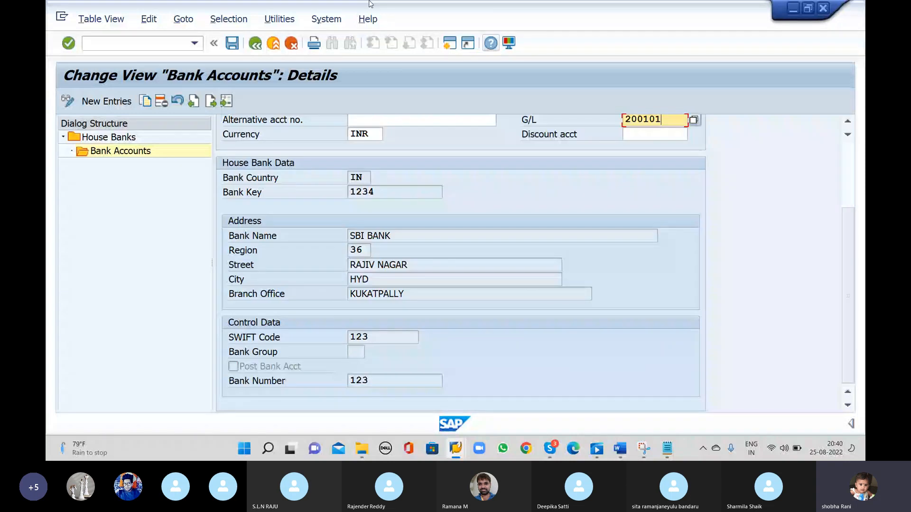
key(ctrl+s)
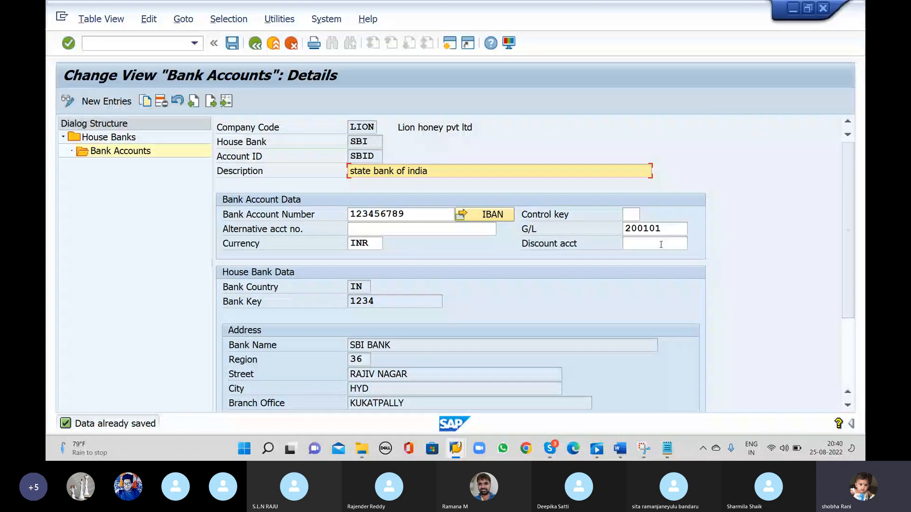
- Recheck LION's house bank and bank account entries, and open bank determination from the payment program overview
click(254, 44)
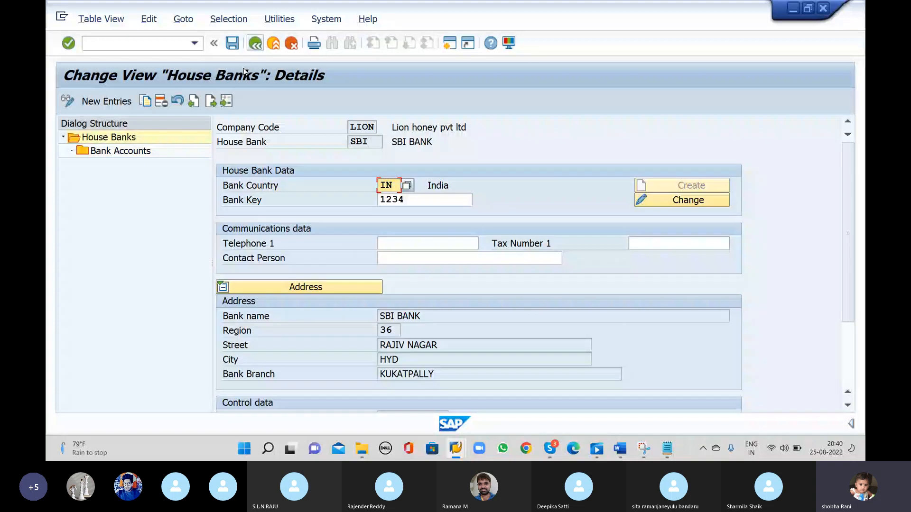
double_click(107, 152)
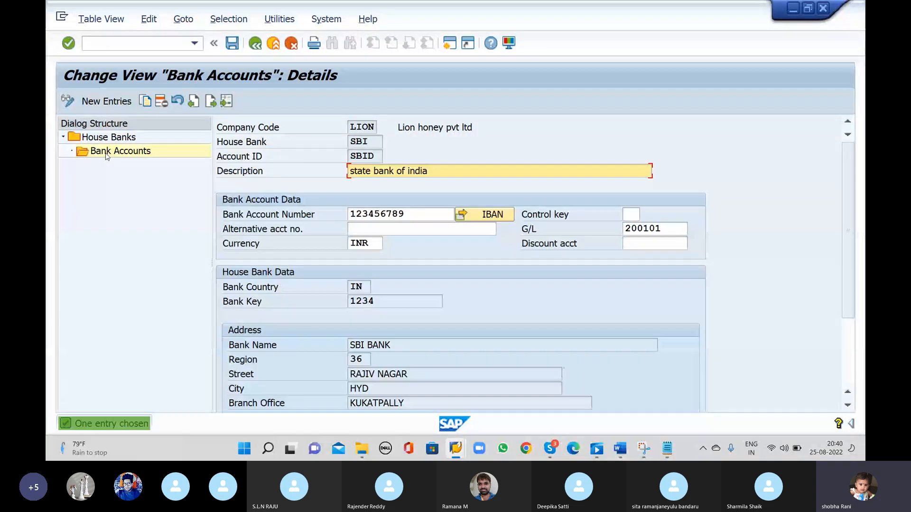
click(255, 44)
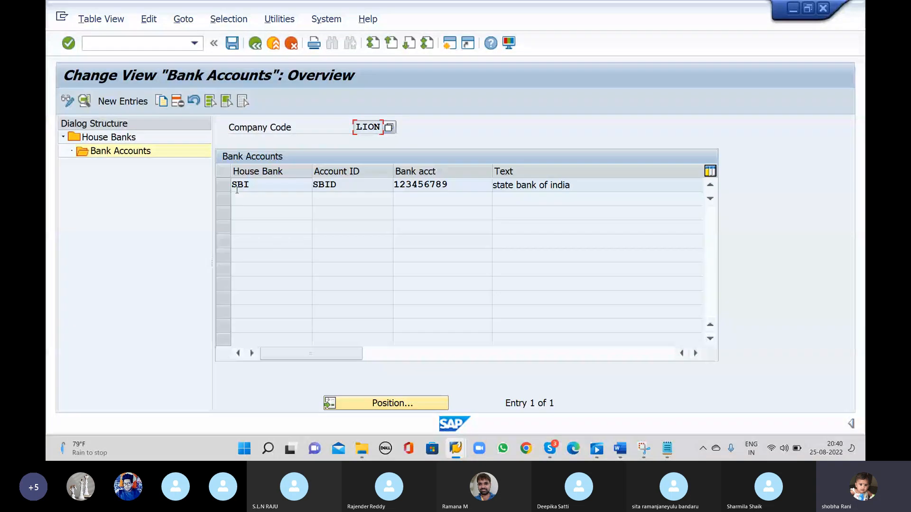
click(257, 45)
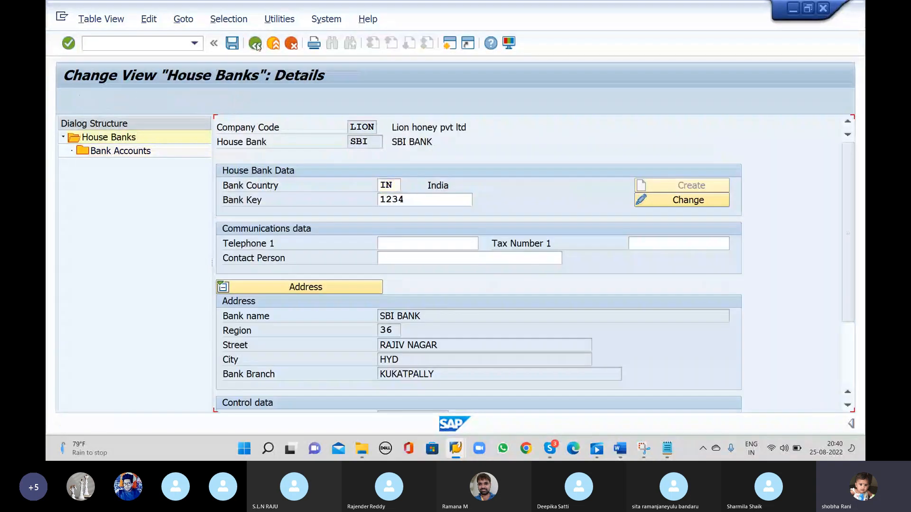
click(256, 45)
click(256, 45)
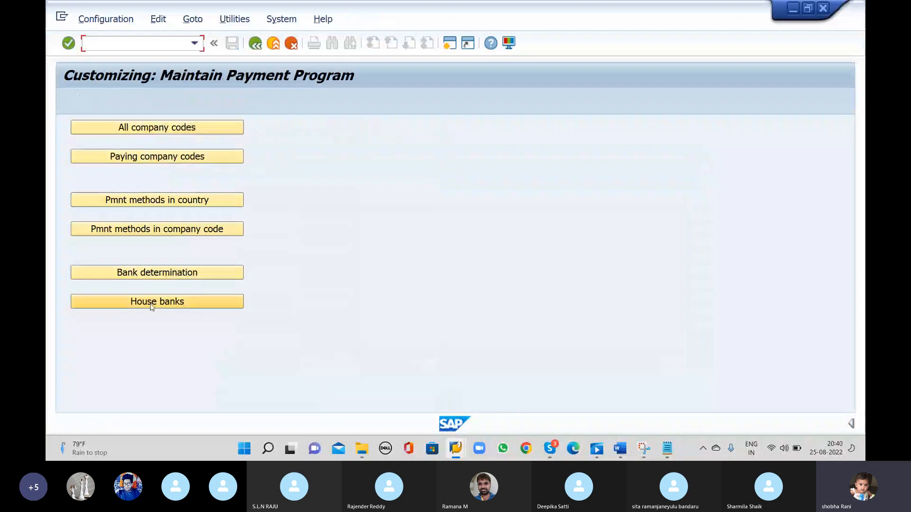
click(159, 276)
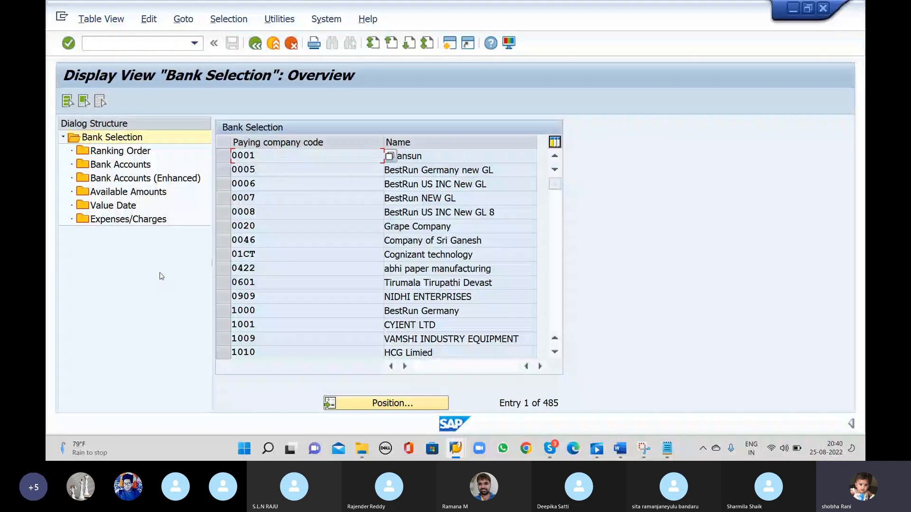
- Switch to the Notepad notes and list HDFC, AXIS, CITI and SBI on separate lines below the debit and credit notes entry
mouse_move(667, 448)
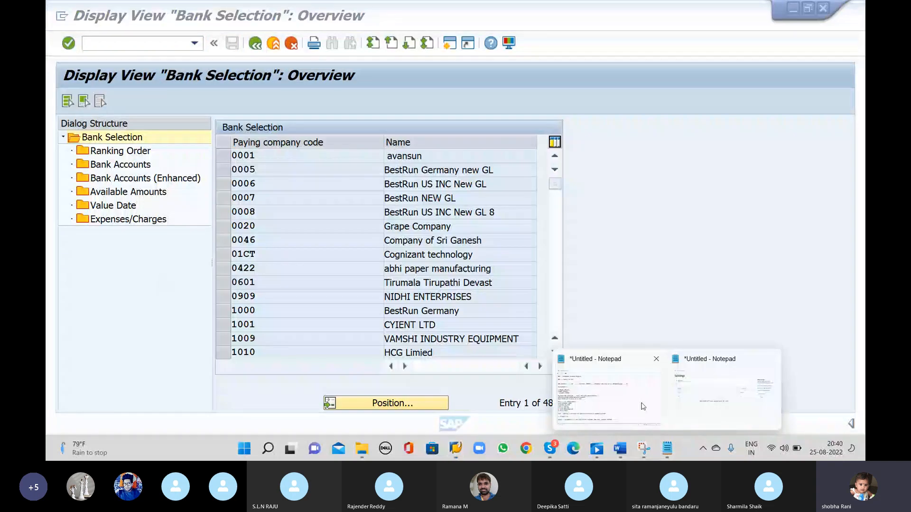
click(643, 406)
scroll(513, 362, down, 5)
click(244, 298)
key(Return)
key(Return)
key(Return)
text(HDFC)
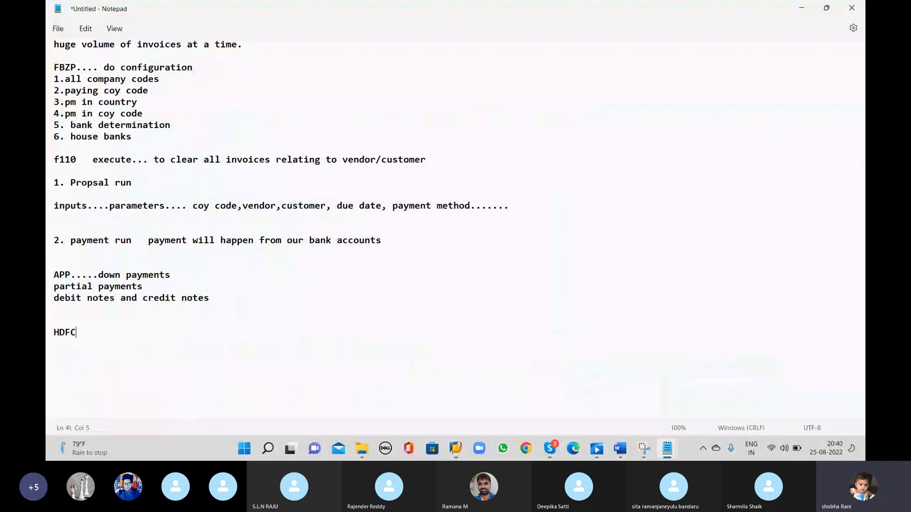
key(Return)
text(A)
text(XIS )
text(CITI )
text(SBI)
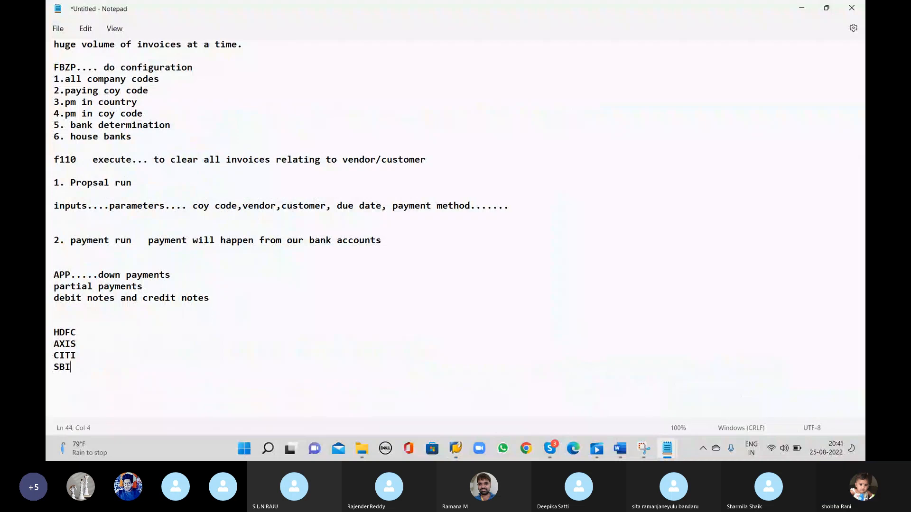
- Add amounts and ranks beside the banks: HDFC 60,000 1., AXIS 35,0000 2., CITI 30,000 3., SBI 20,000 4
click(83, 334)
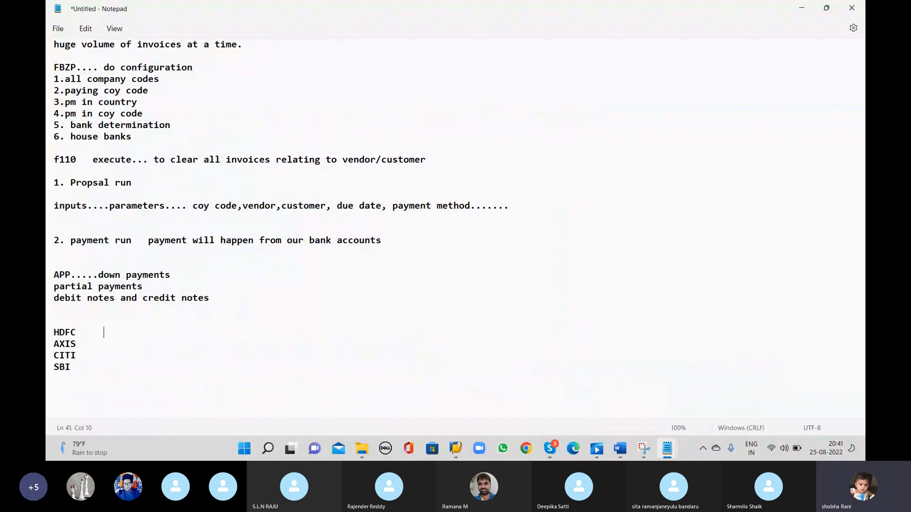
text(60,000)
key(Down)
text(35,0)
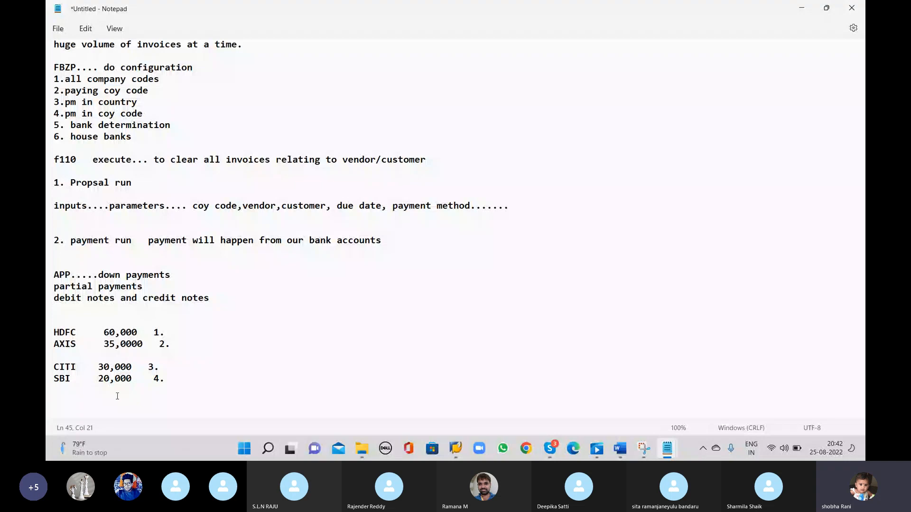
- Switch back to SAP's bank selection list, request positioning, and exit the payment program customizing to the SAP Easy Access screen
key(alt+Tab)
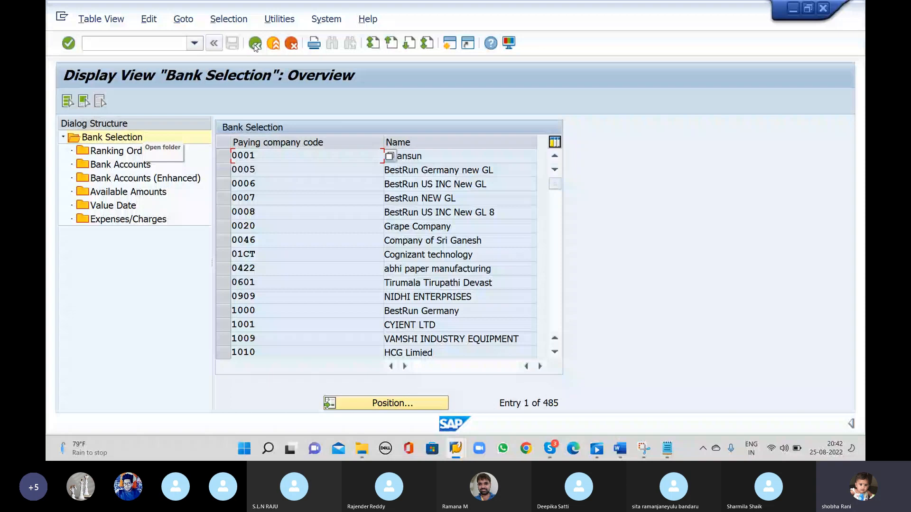
click(386, 403)
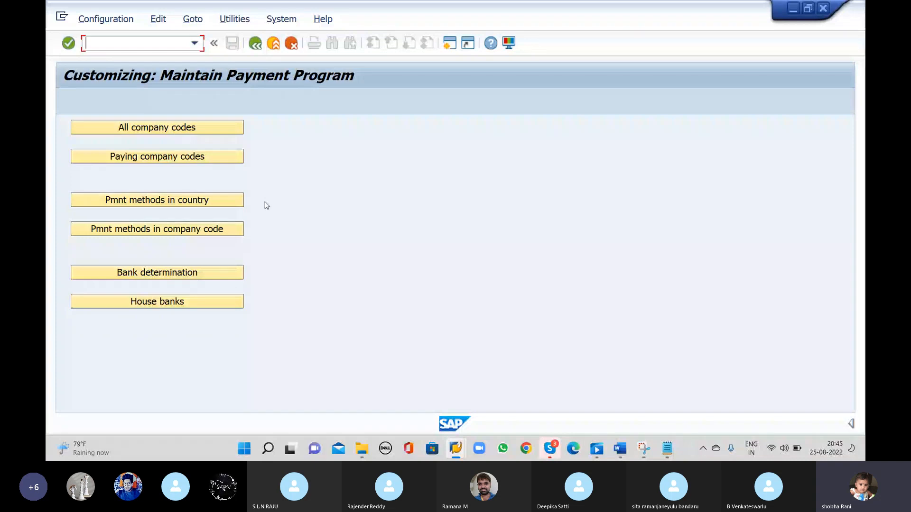
click(255, 43)
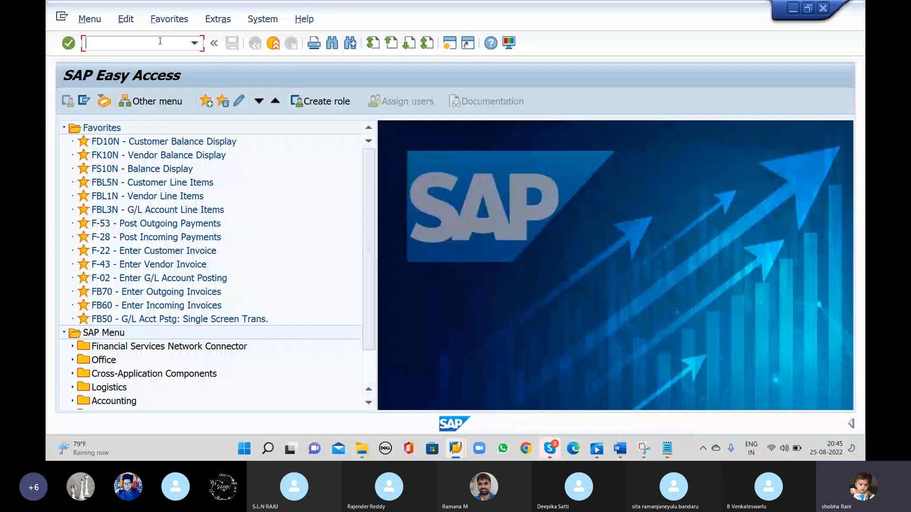
text(FK01)
key(Return)
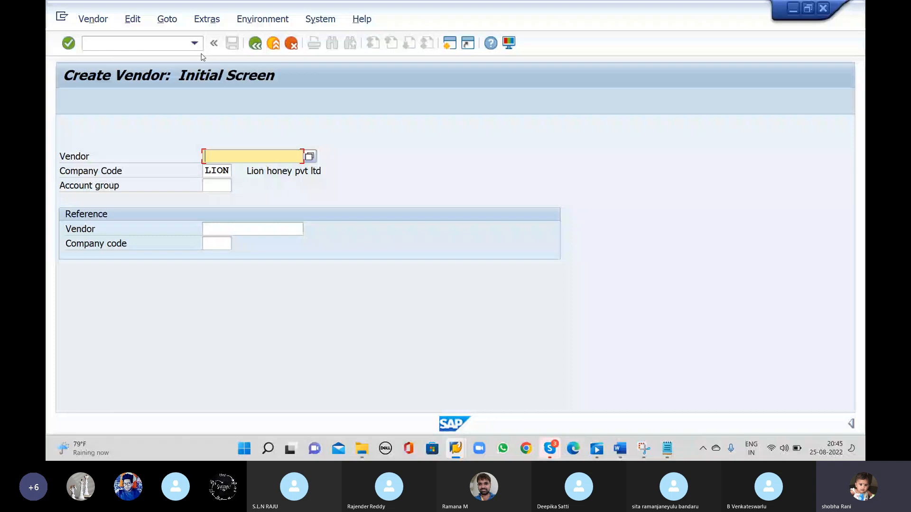
click(252, 44)
click(255, 44)
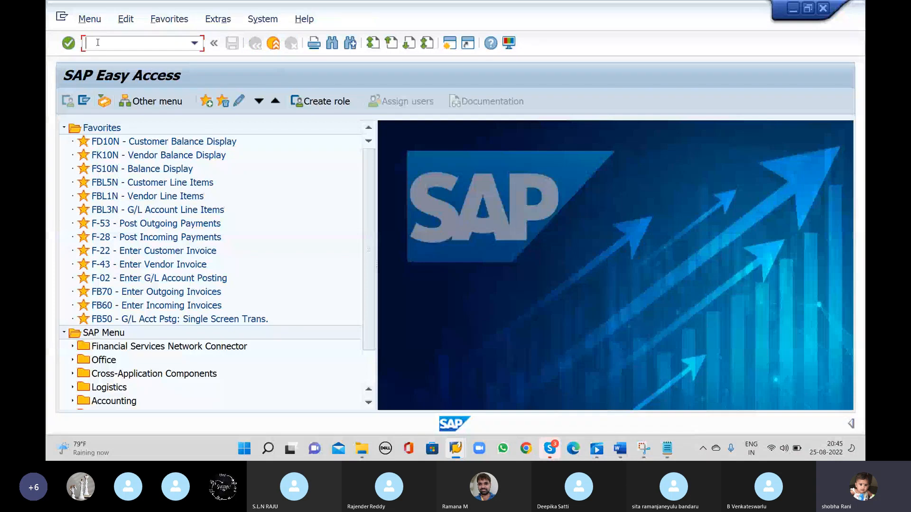
- Open the Change Vendor transaction with FK02 and choose the Dabur Pvt Ltd vendor number for company code LION
text(F)
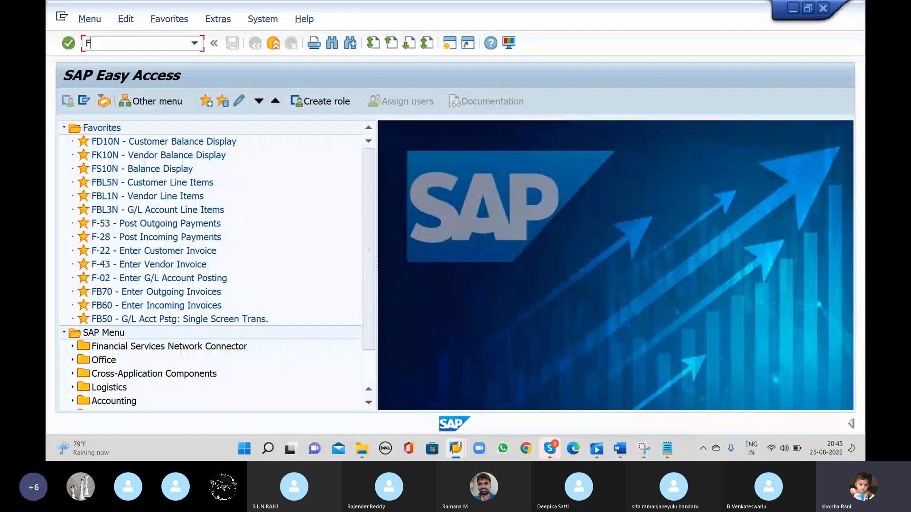
text(K02)
key(Return)
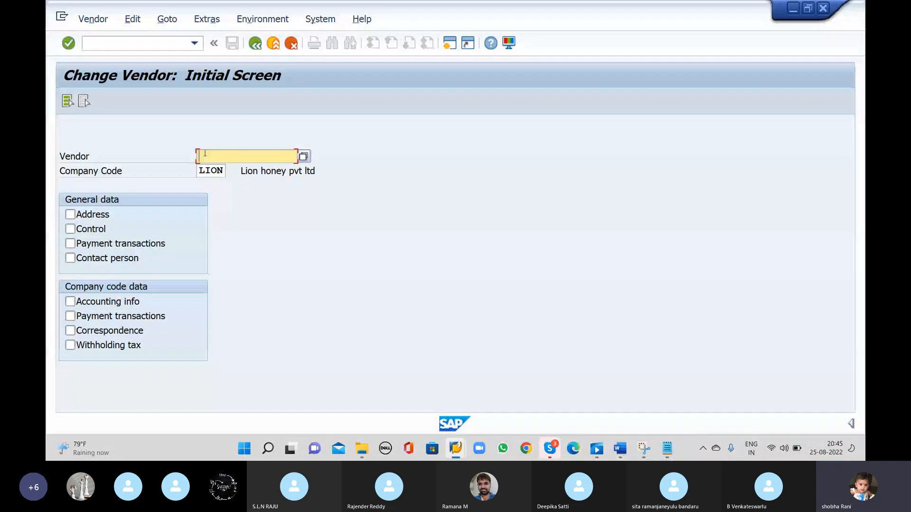
click(205, 153)
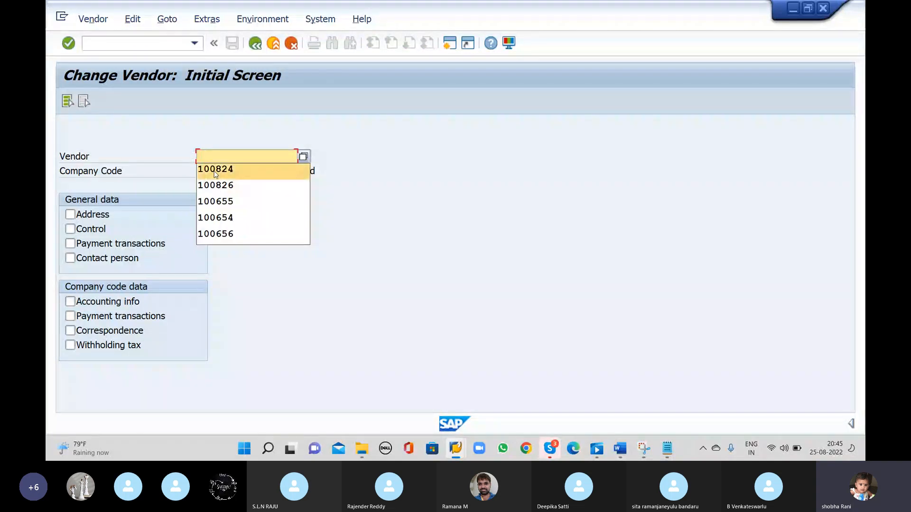
click(216, 170)
- Include all general data views plus the accounting info, payment transactions and correspondence company code views
click(71, 215)
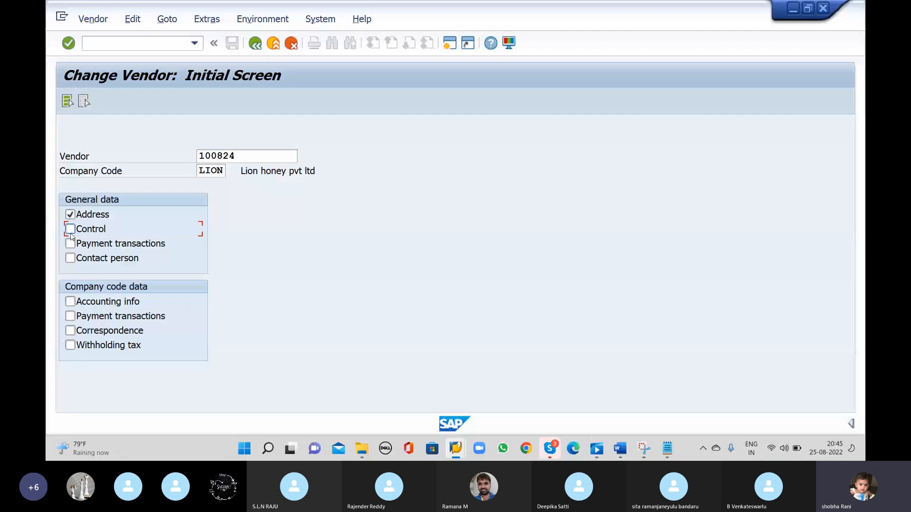
click(70, 229)
click(70, 244)
click(70, 258)
click(70, 301)
click(70, 316)
click(70, 331)
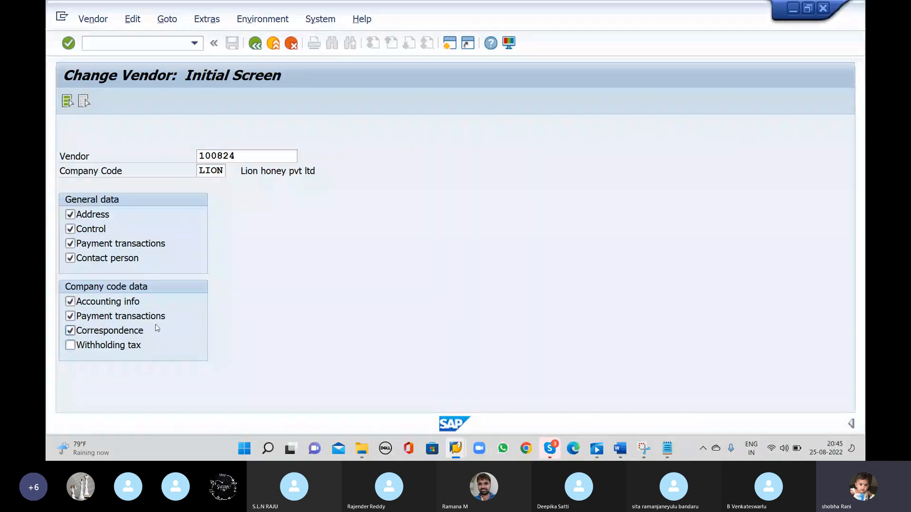
key(Return)
click(220, 186)
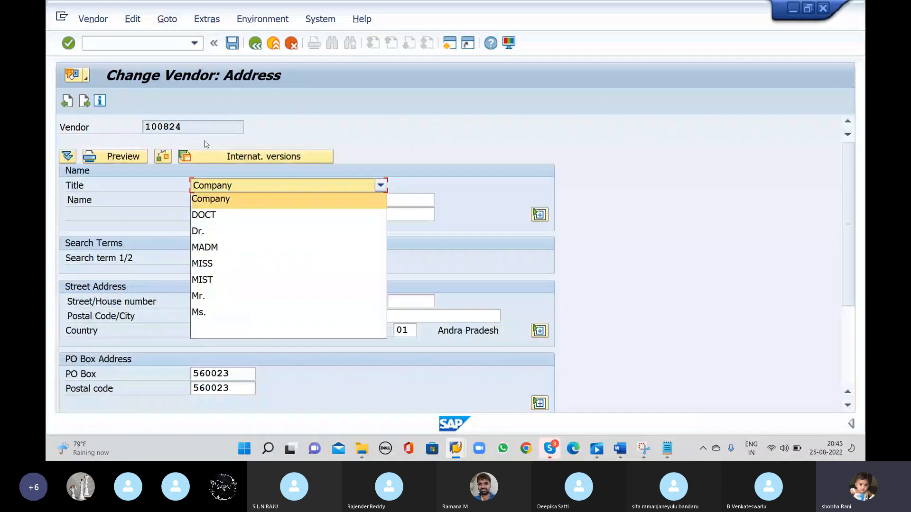
click(247, 185)
click(274, 43)
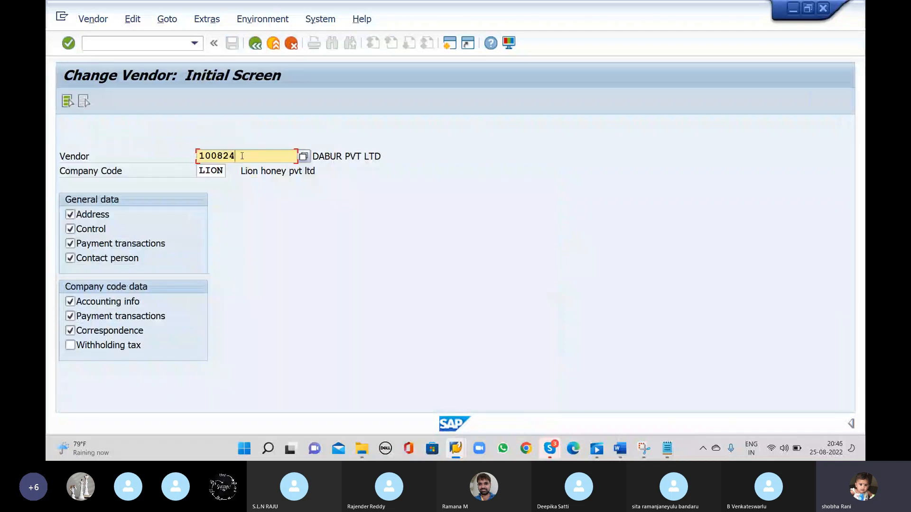
- Replace the vendor number with that of ramana enterprises and open the vendor's address data
key(BackSpace)
key(BackSpace)
key(BackSpace)
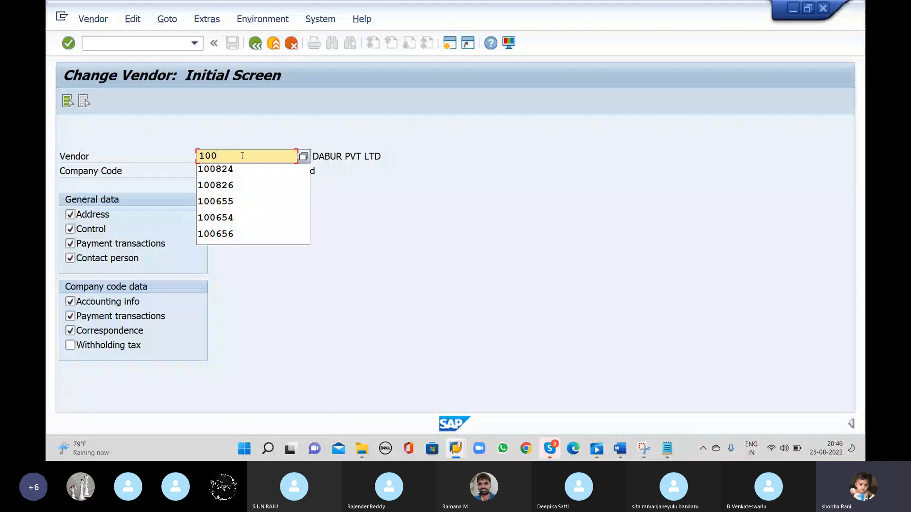
text(874)
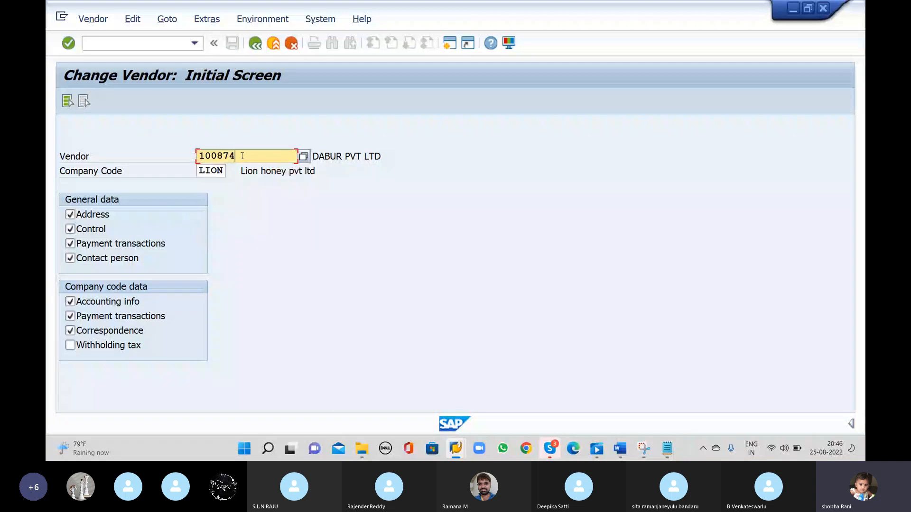
key(Return)
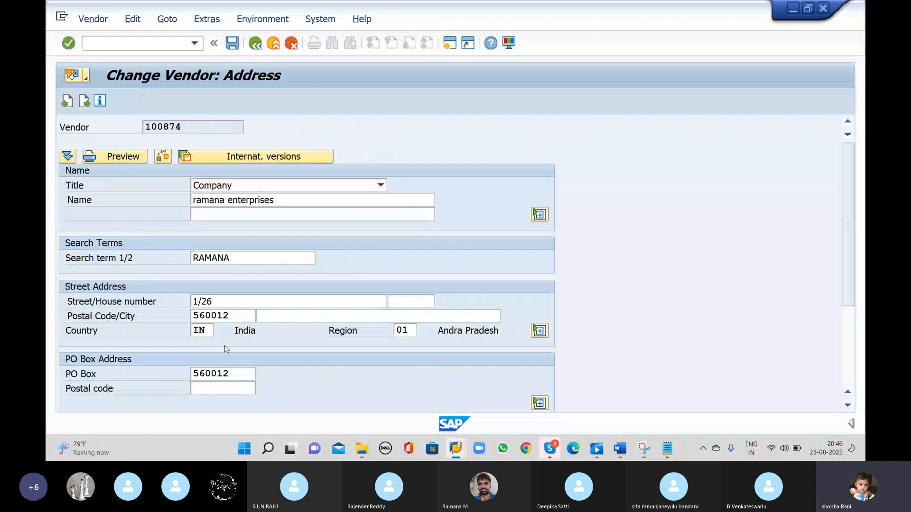
- Page through the vendor's control, bank payment transactions and contact persons data to the accounting information
key(Return)
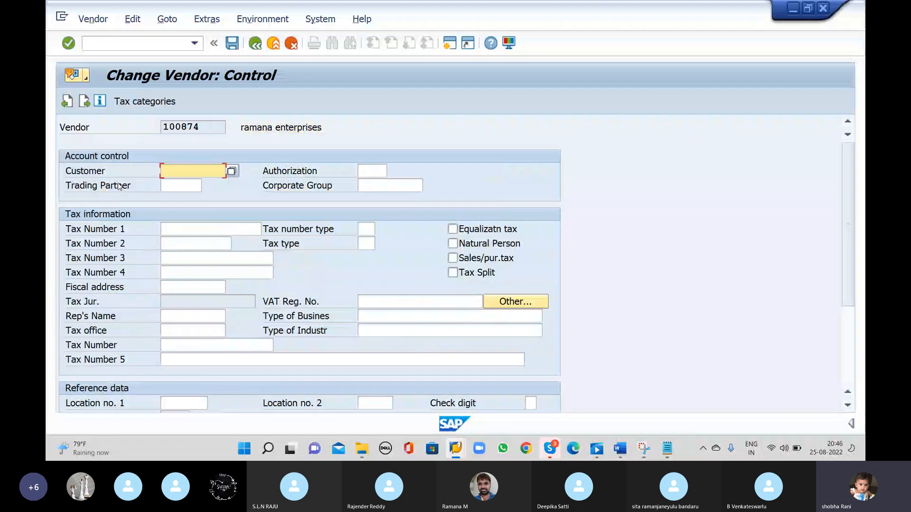
key(Return)
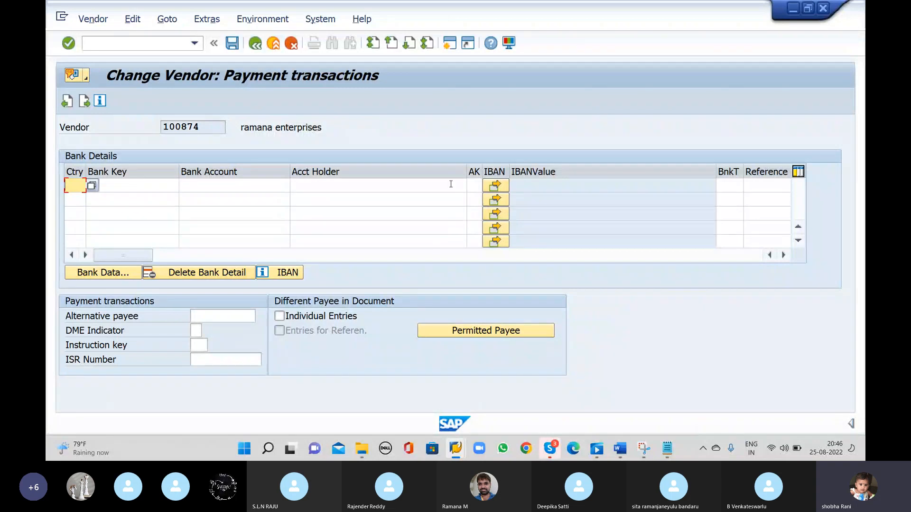
key(Return)
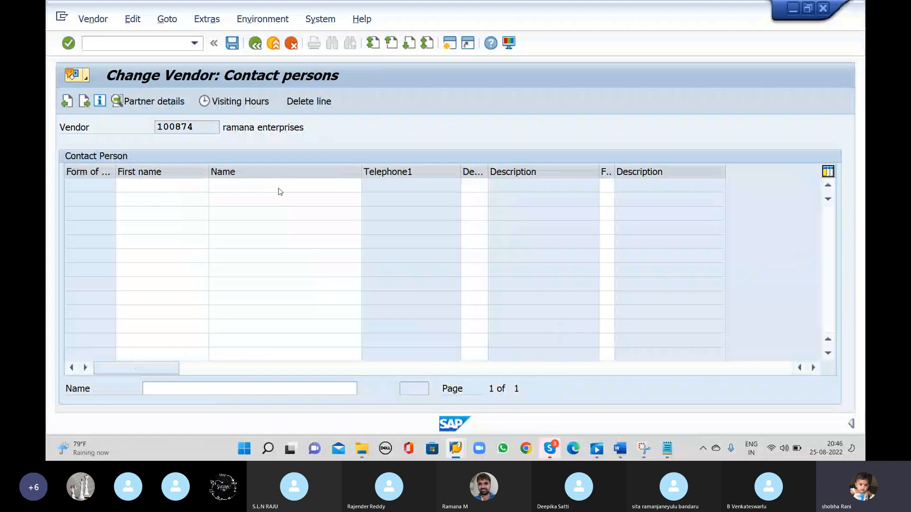
key(Return)
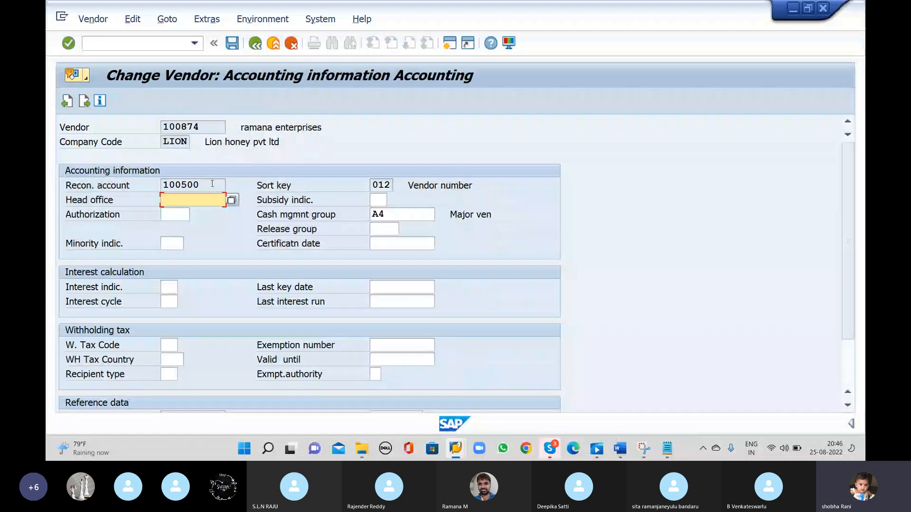
- Examine the vendor's reconciliation account, available sort keys and cash management group in the accounting information
click(209, 186)
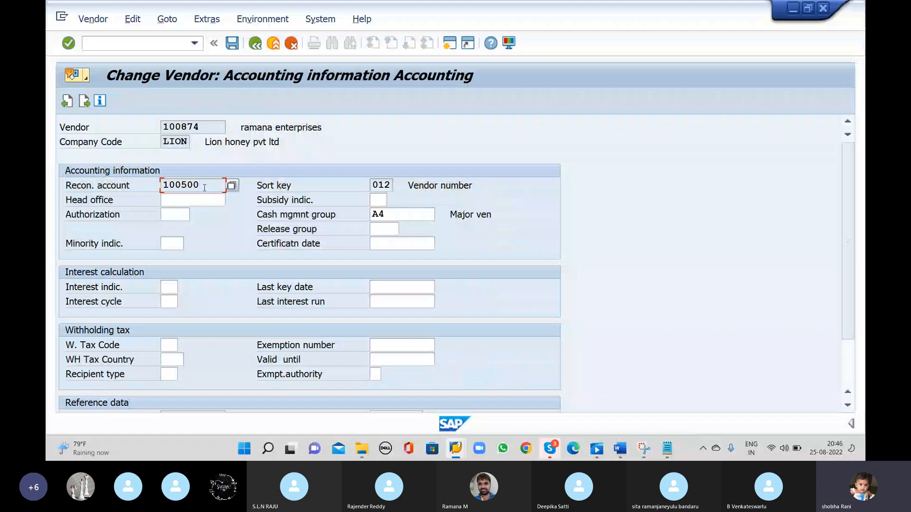
click(388, 186)
click(398, 186)
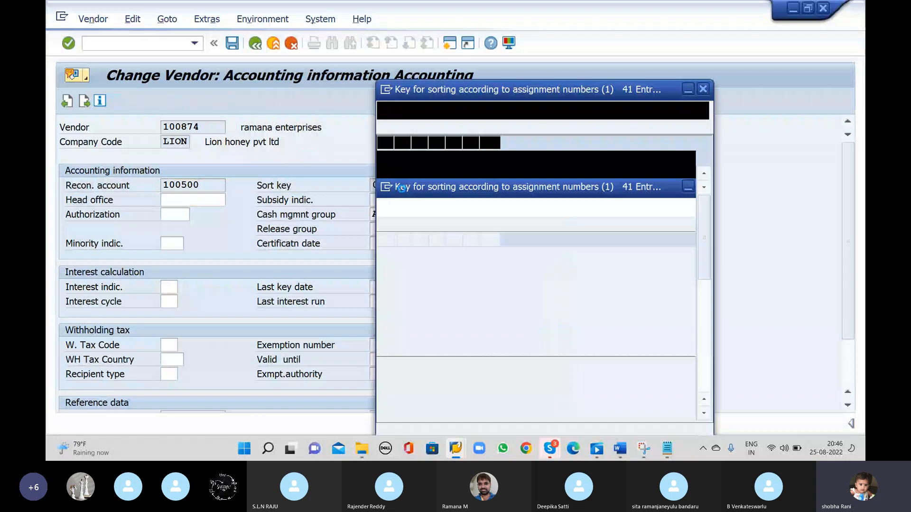
click(412, 339)
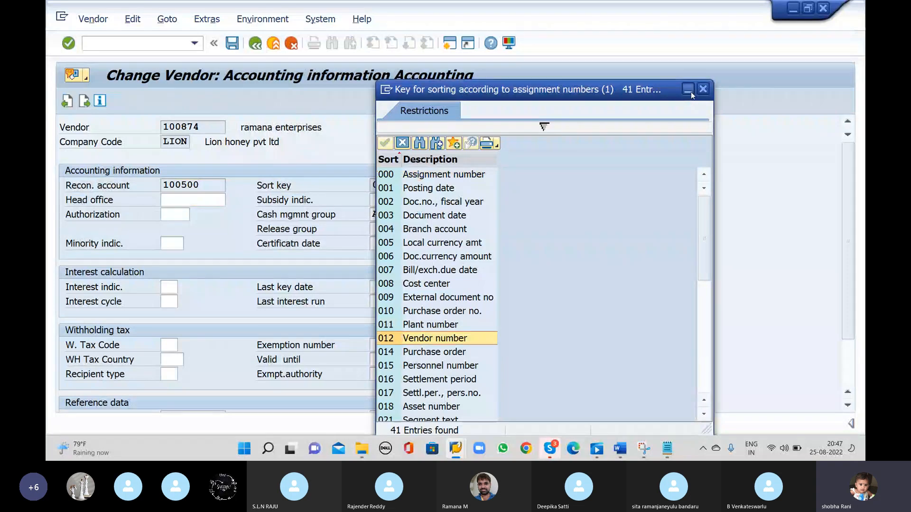
key(Return)
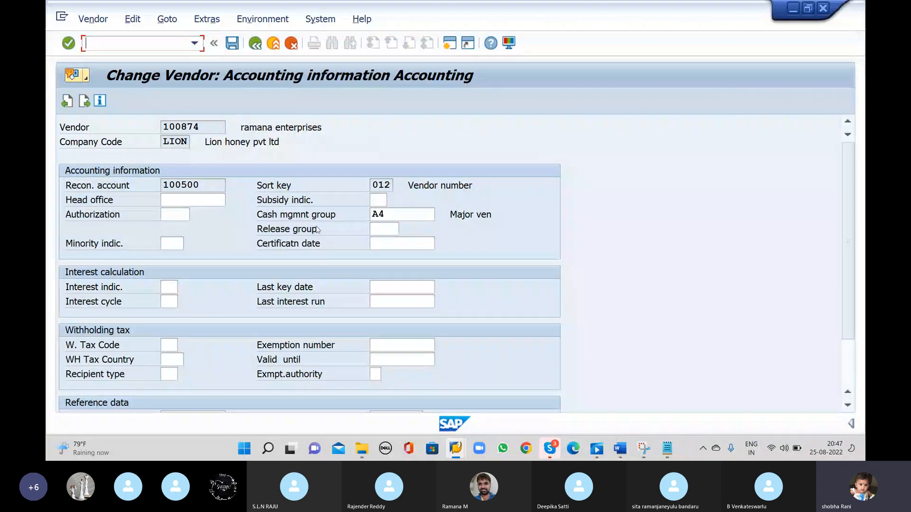
click(392, 218)
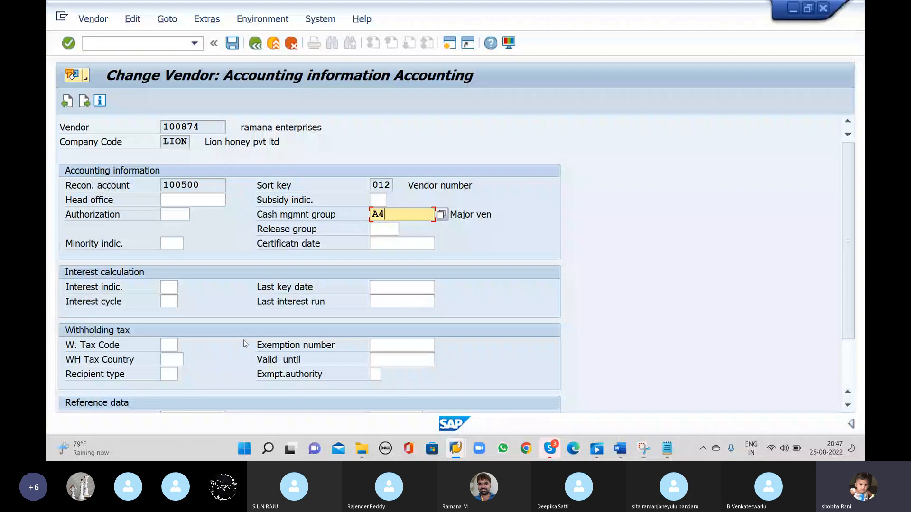
- Review the vendor's company code payment data, choosing payment terms 0001 and checking the tolerance group and payment methods
key(Return)
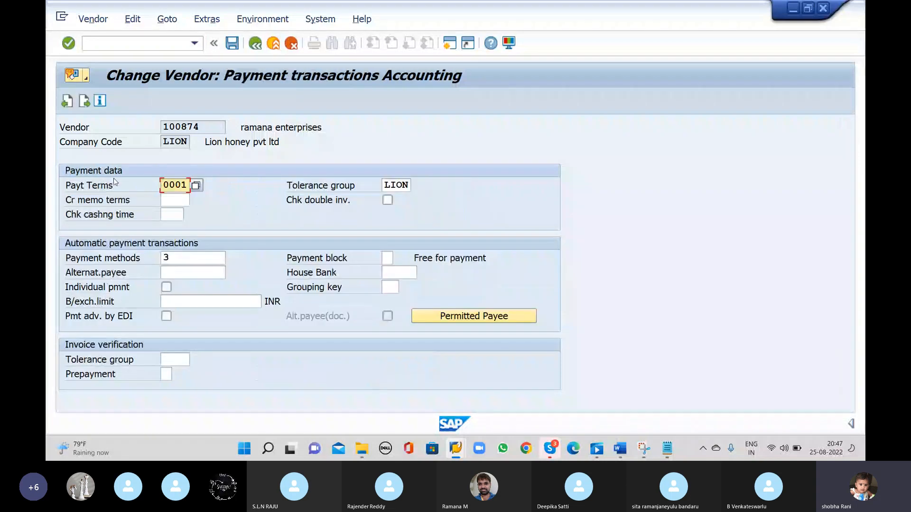
click(196, 186)
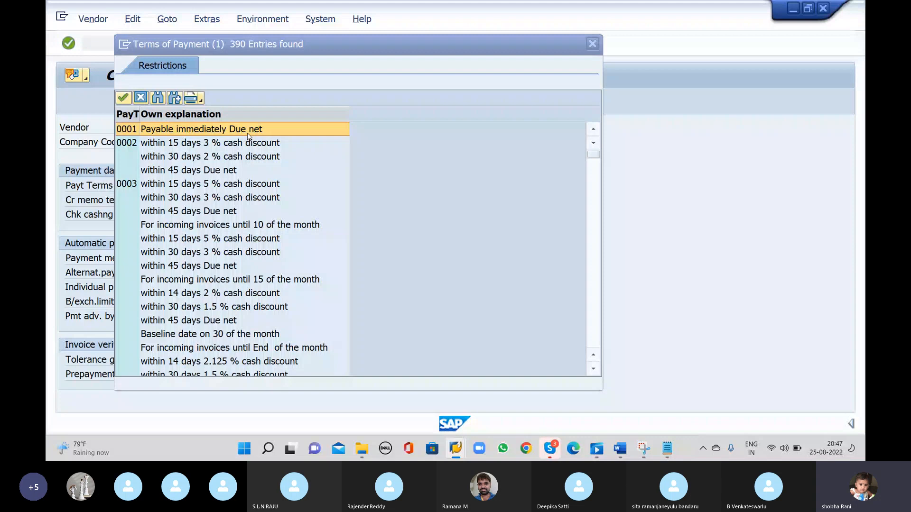
double_click(248, 135)
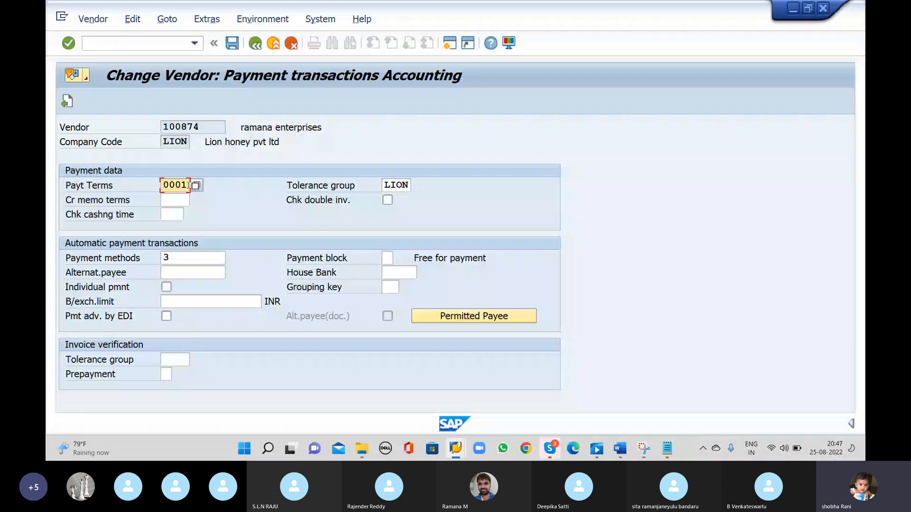
click(410, 185)
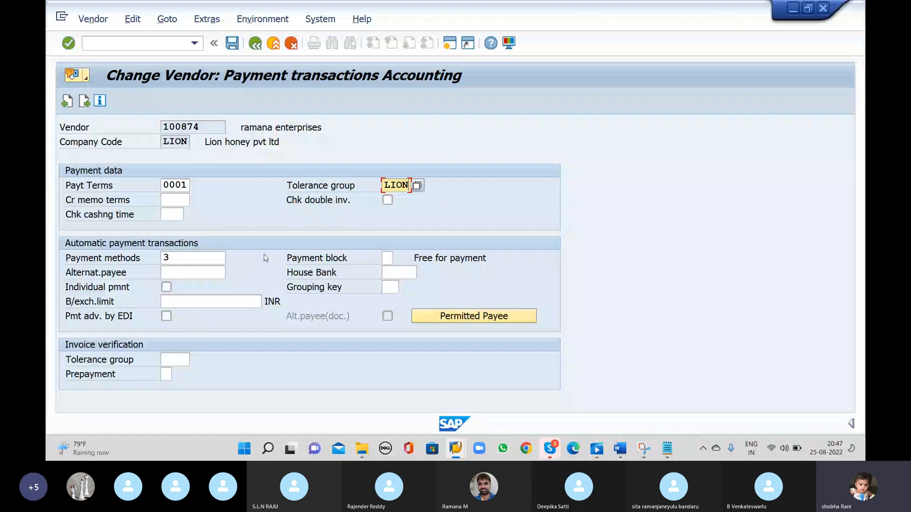
click(178, 259)
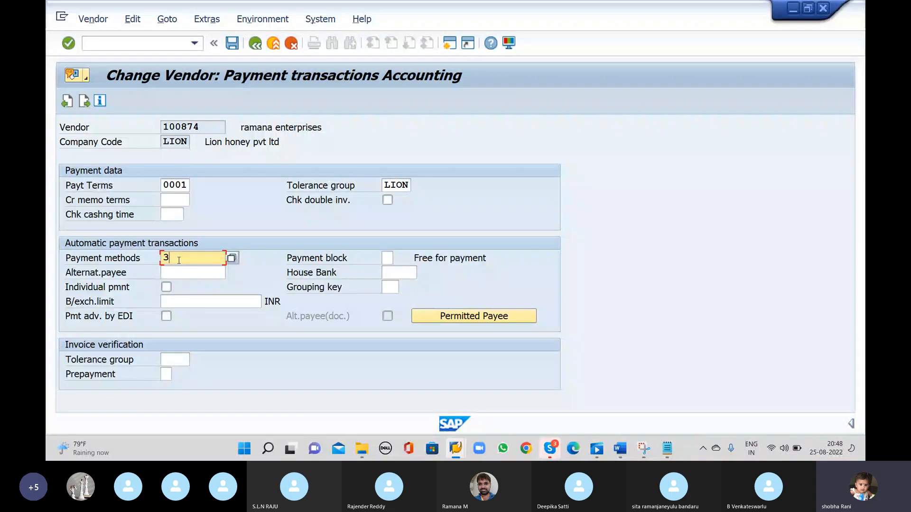
- Look at the vendor's correspondence data, decline to exit editing at the prompt, and return to the Change Vendor initial screen
key(Return)
key(Return)
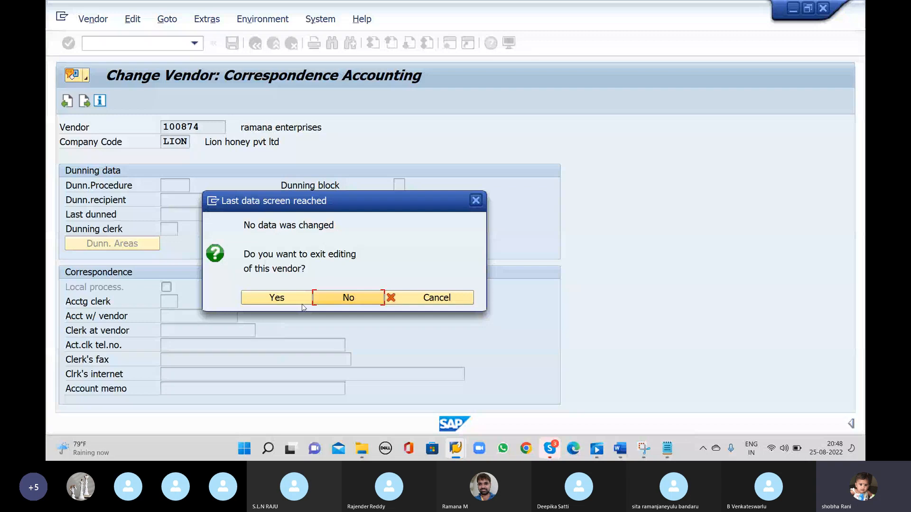
click(349, 298)
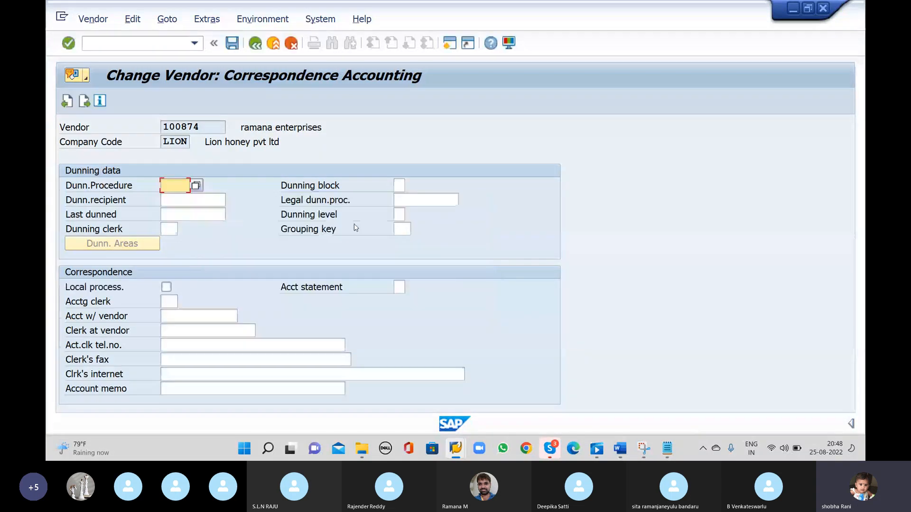
click(255, 43)
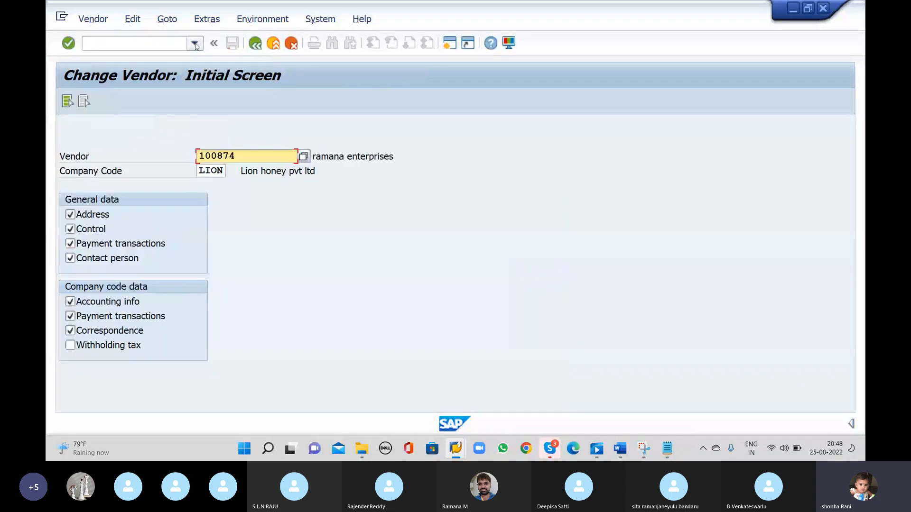
click(194, 43)
click(301, 216)
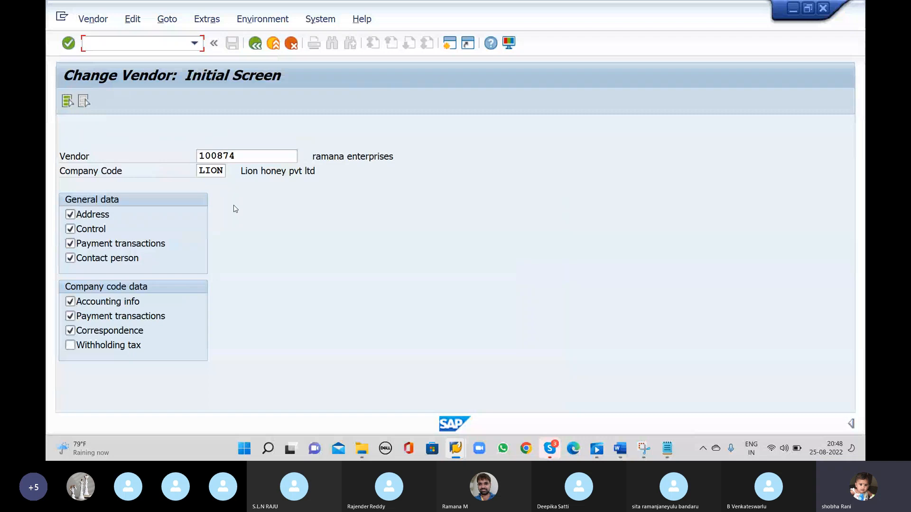
click(193, 44)
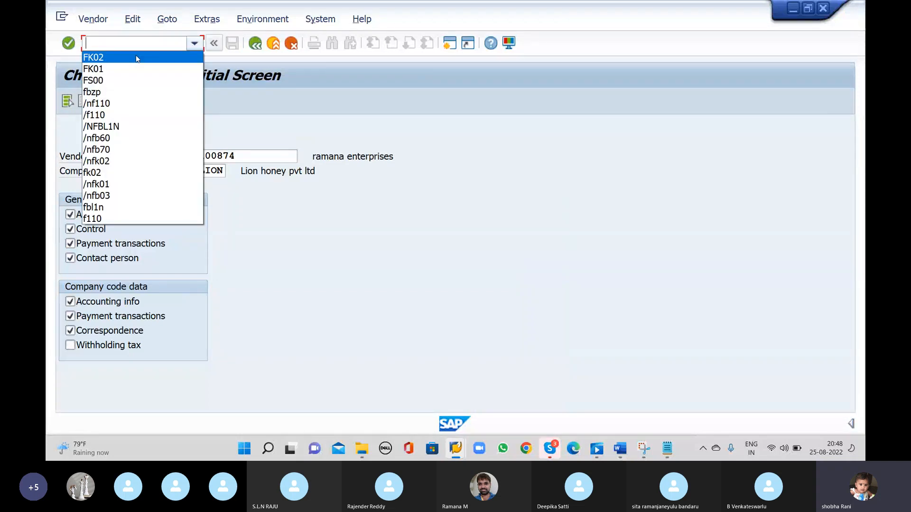
click(92, 42)
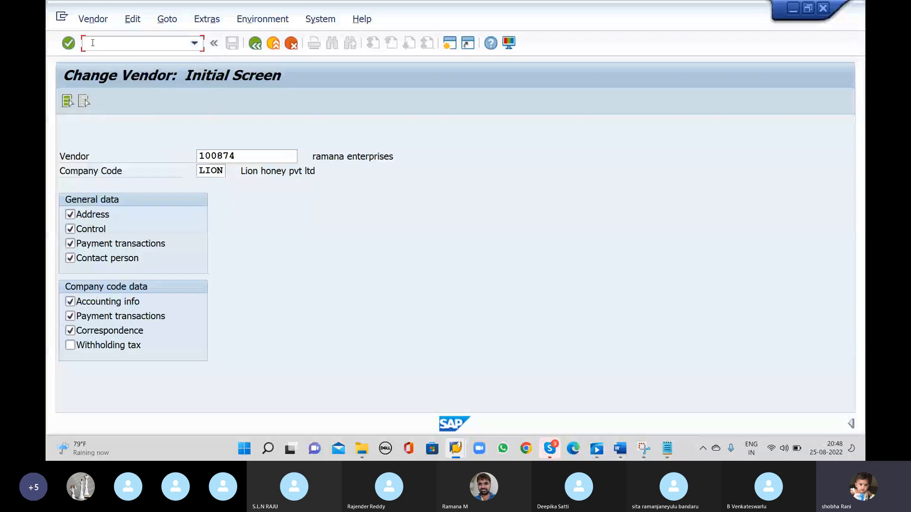
text(/NFB70)
key(Return)
- Open vendor invoice entry with /NFB60 and choose the ramana enterprises vendor with invoice date 25.08.2022
click(94, 46)
text(/NFB60)
key(Return)
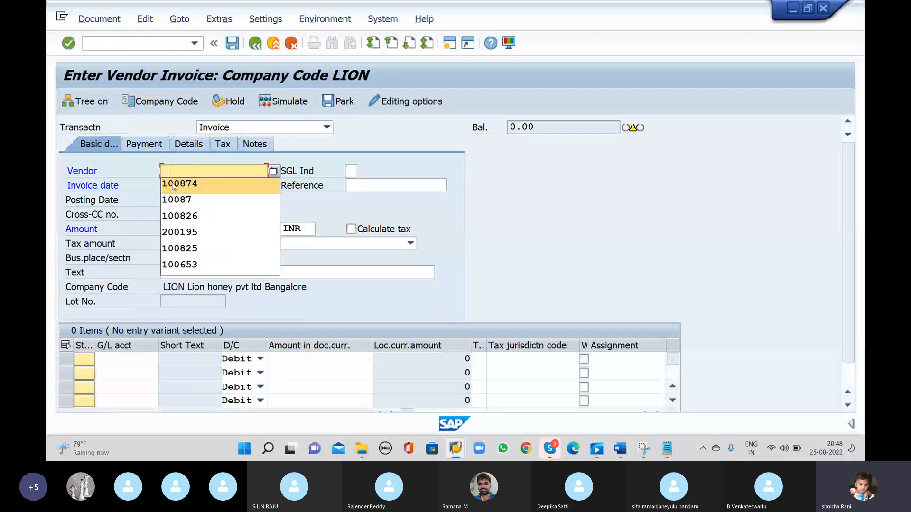
click(174, 187)
click(177, 186)
click(175, 199)
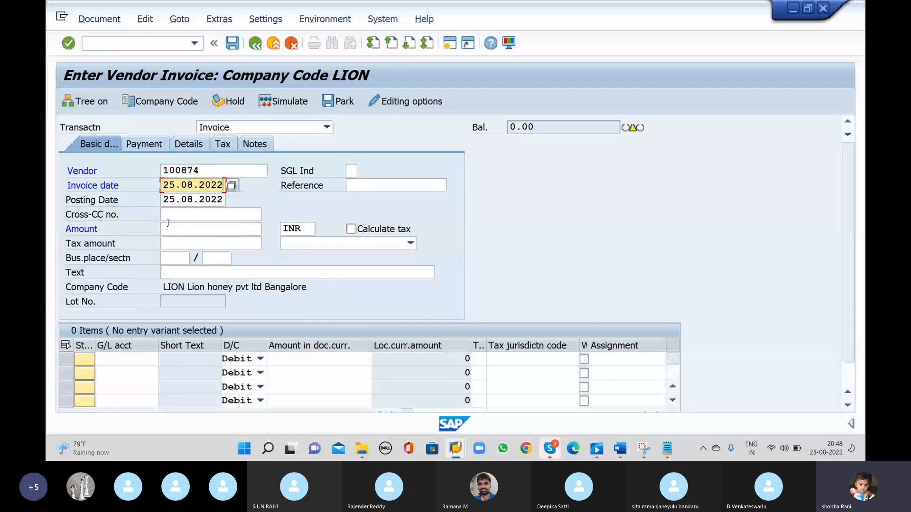
- Set the invoice amount to 67000 INR with the text "Vendor invoice" and open the invoice's payment data
click(177, 232)
text(67000)
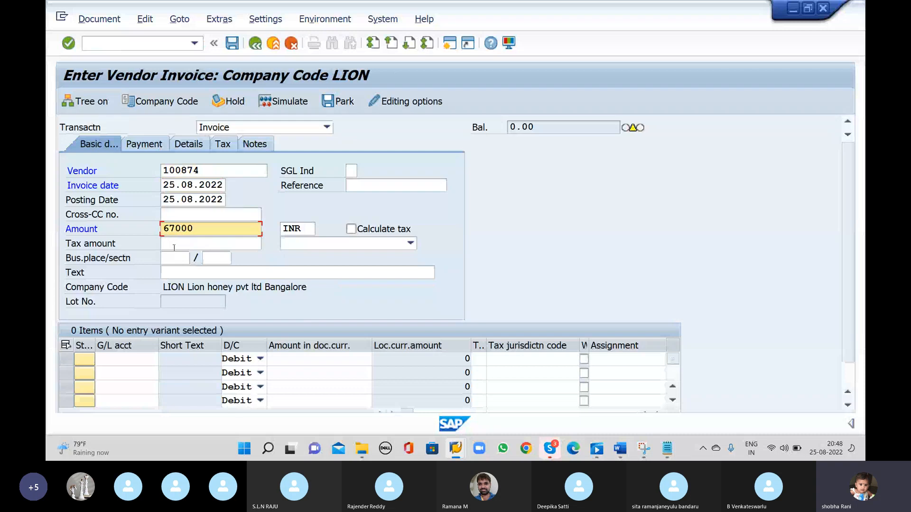
click(180, 272)
click(229, 292)
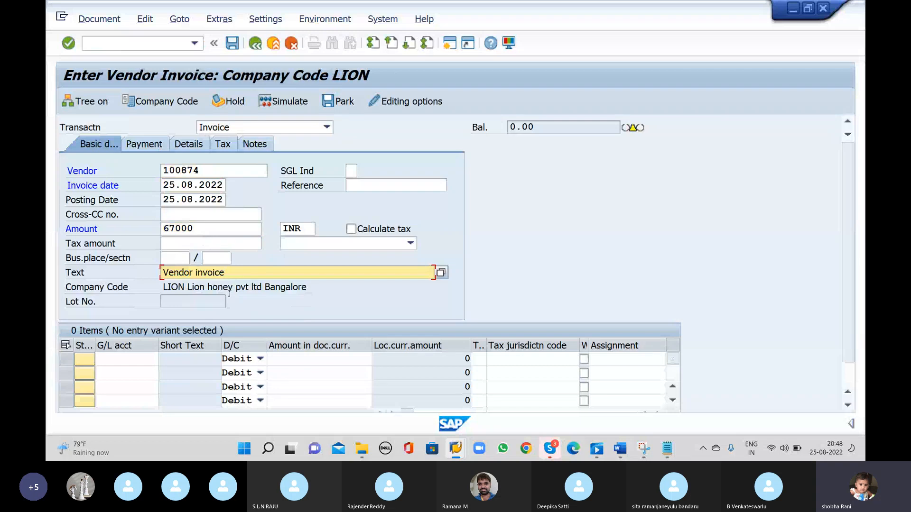
click(144, 145)
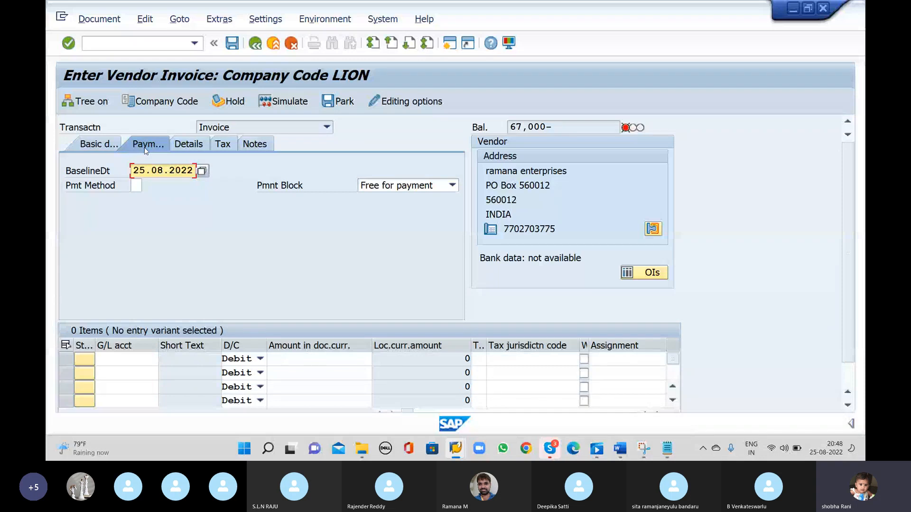
- Set the invoice's payment method to 3 and choose G/L account 200102 for the first line item
key(Tab)
text(3)
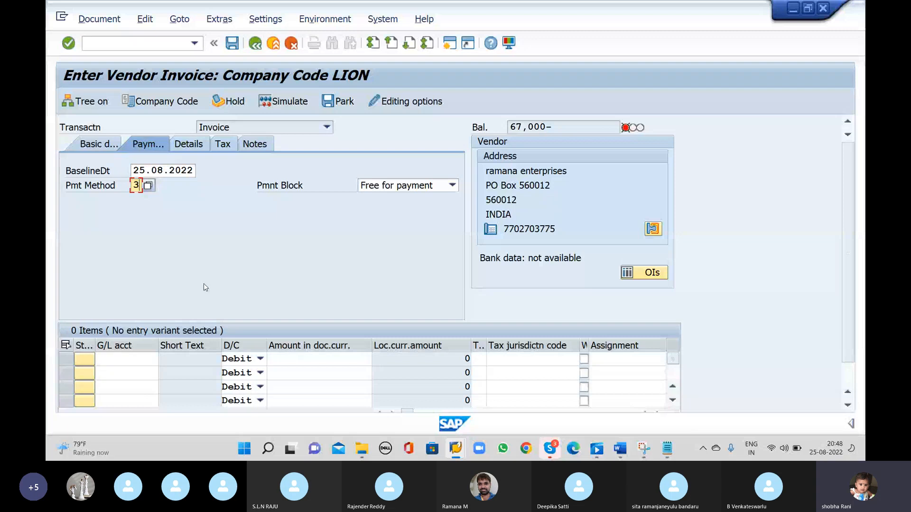
click(91, 148)
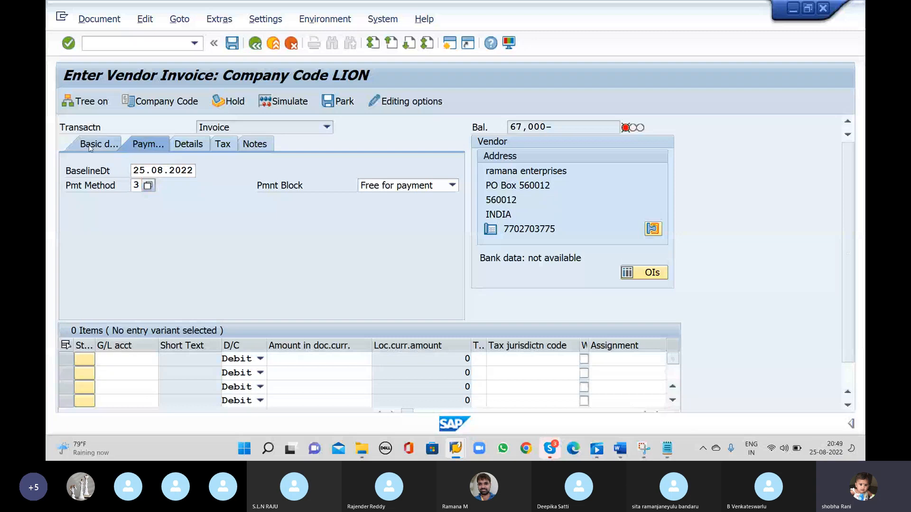
click(136, 363)
click(130, 360)
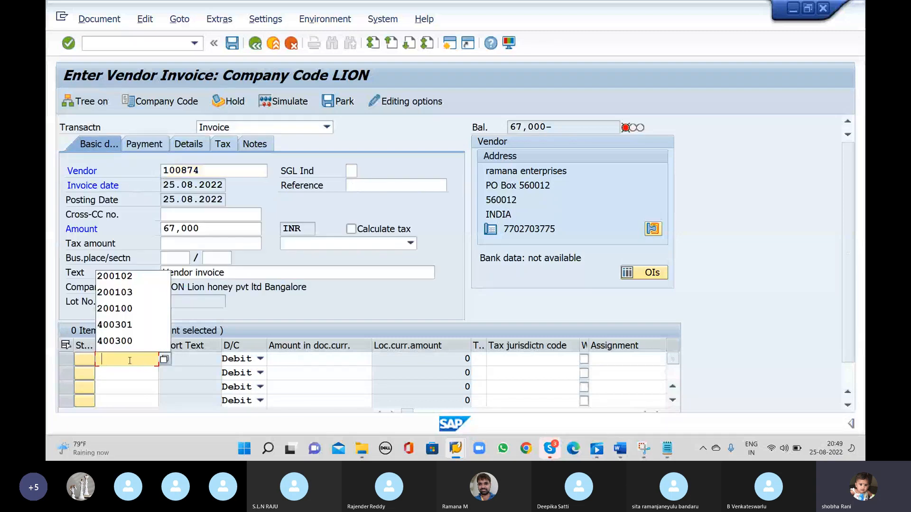
click(132, 278)
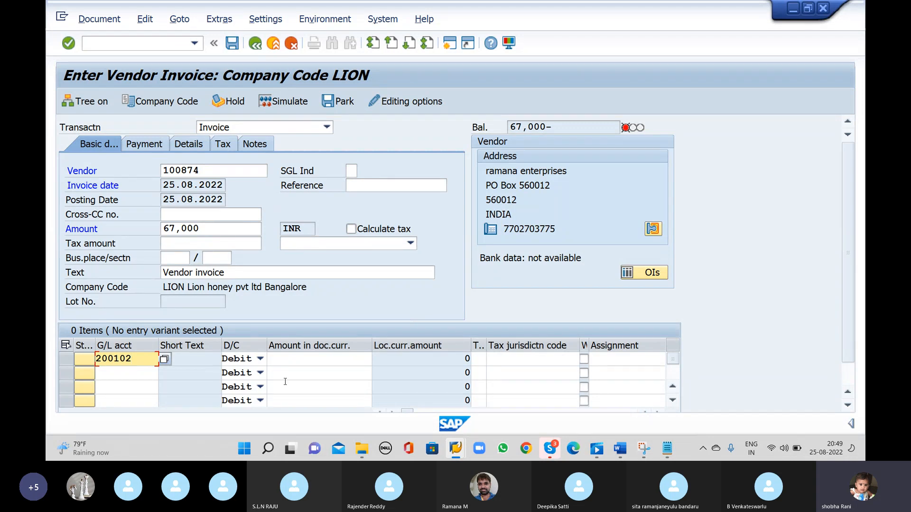
- Fill the debit line with * as the amount and + as the text to copy both from the invoice header
click(322, 363)
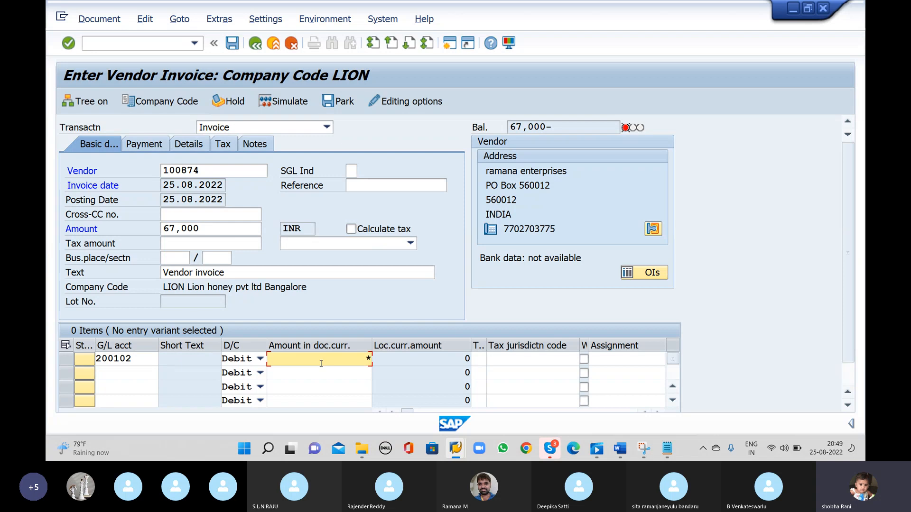
key(Tab)
key(Tab)
key(Tab)
key(Tab)
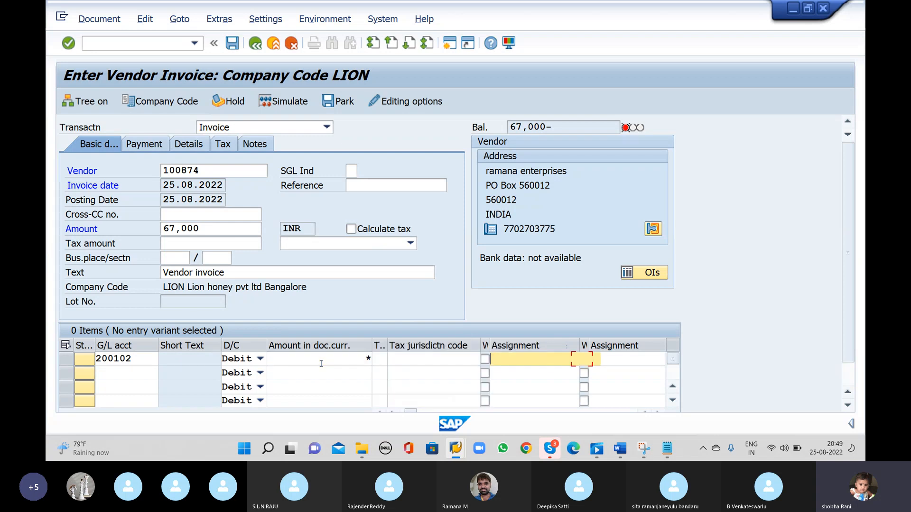
key(Tab)
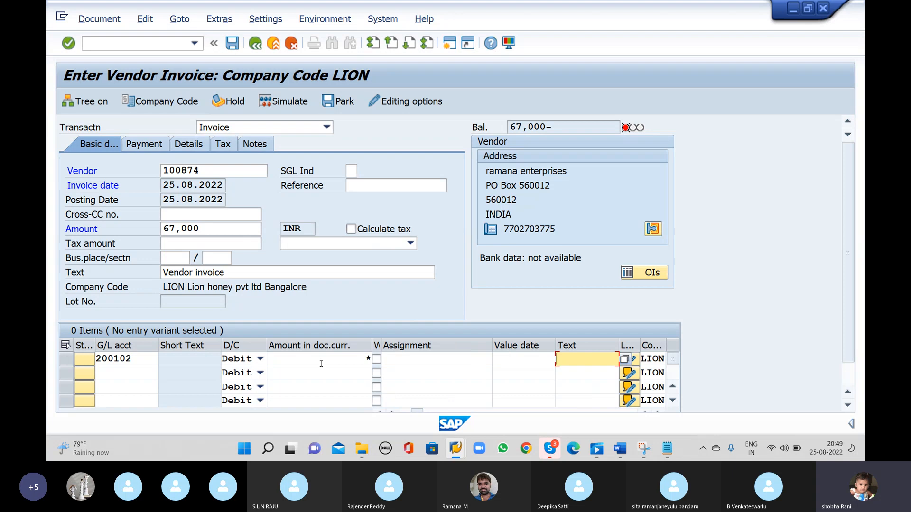
text(+)
key(Return)
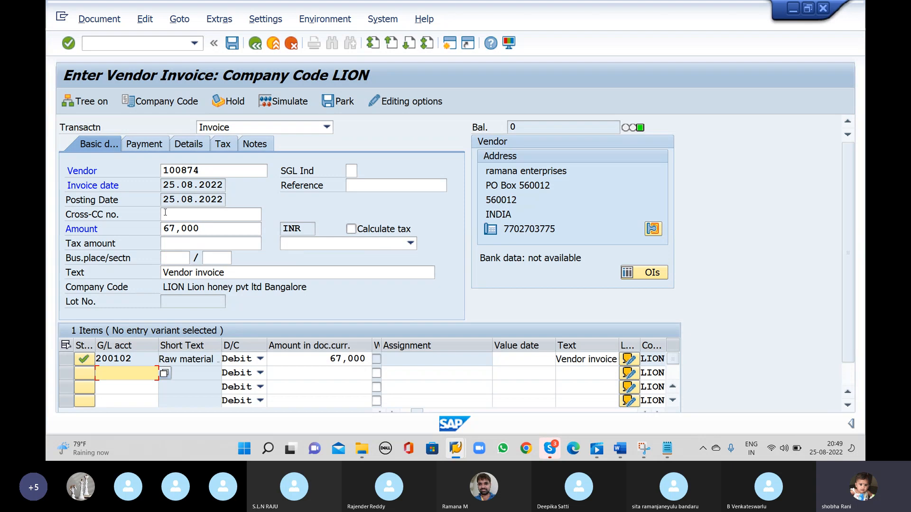
- Review the invoice's vendor, text, G/L account and payment data, declining to exit editing at the prompt
click(214, 172)
click(231, 273)
click(146, 361)
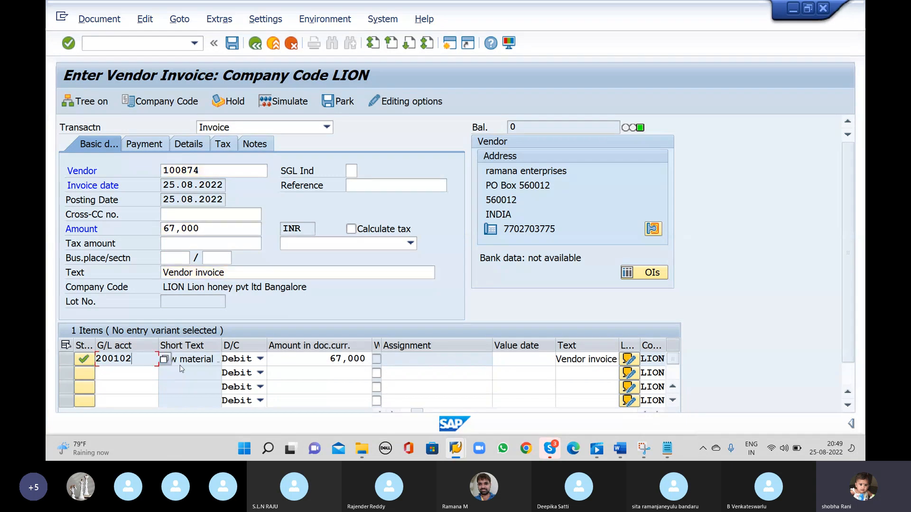
click(142, 146)
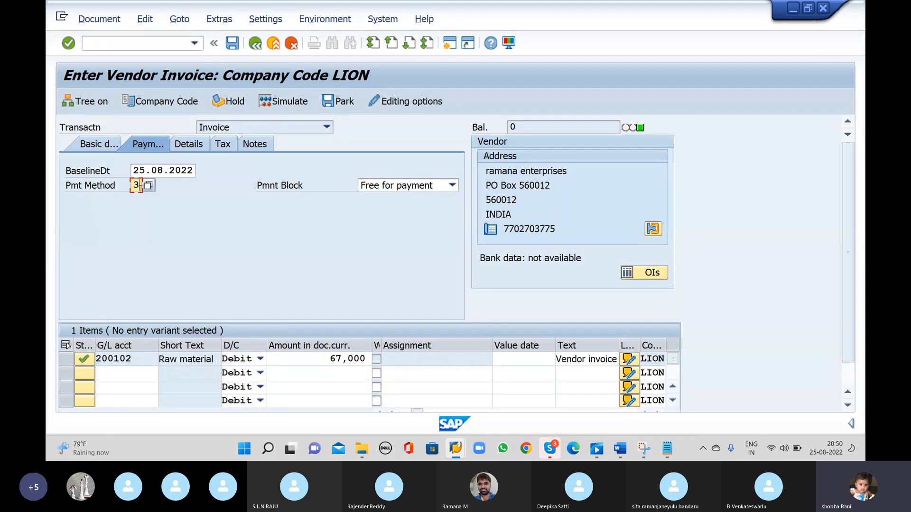
click(254, 45)
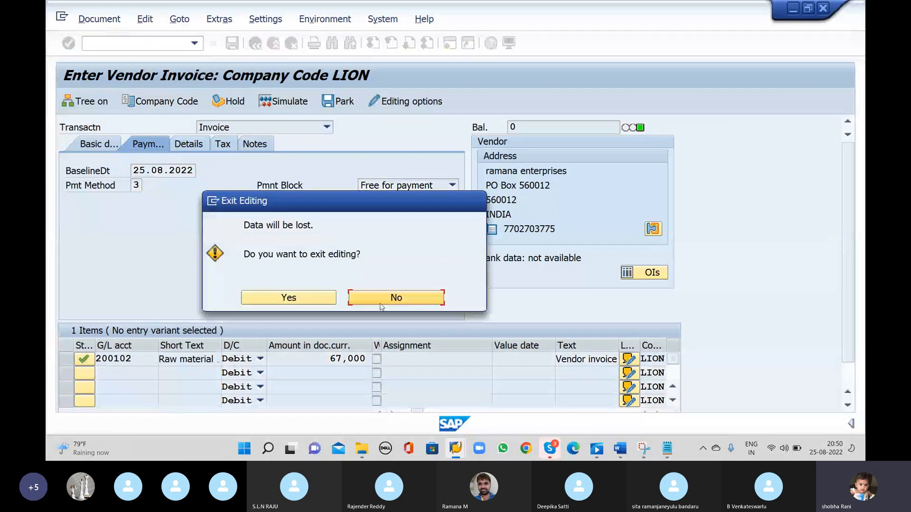
click(373, 301)
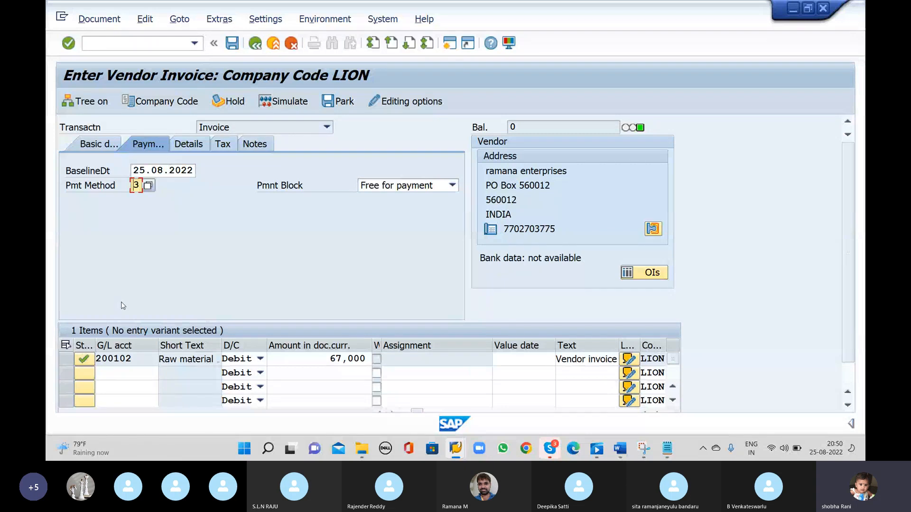
- Simulate the 67,000 INR vendor invoice and post it
click(100, 148)
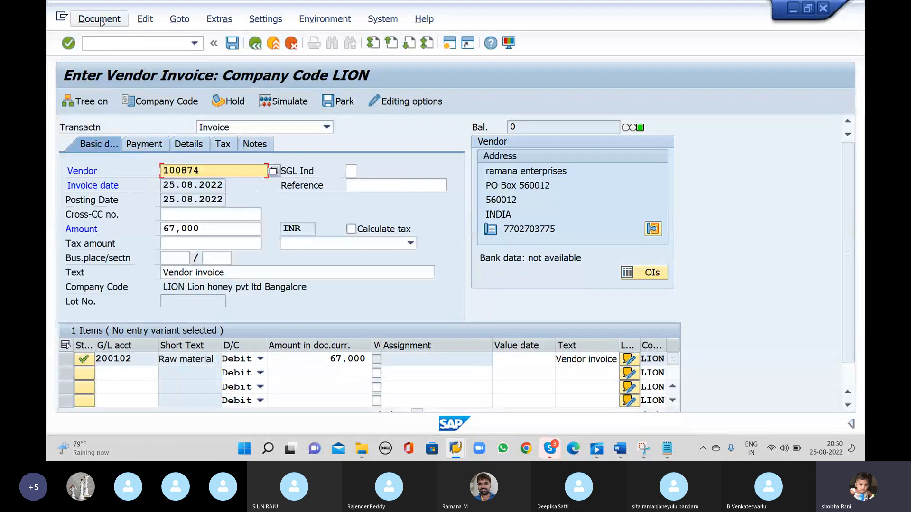
click(101, 20)
click(119, 147)
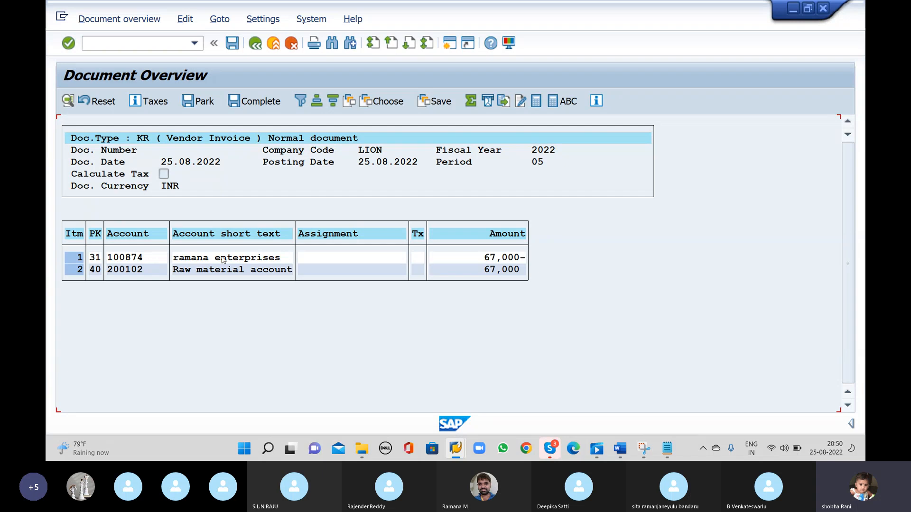
click(233, 44)
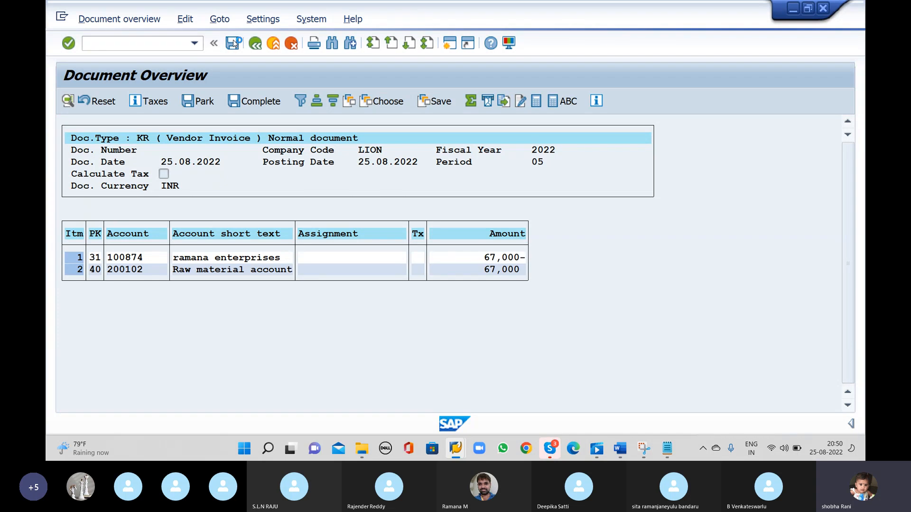
- Start a second ramana enterprises invoice dated 25.08.2022 for 87000 INR with the text "Vendor invoice"
click(184, 171)
click(182, 183)
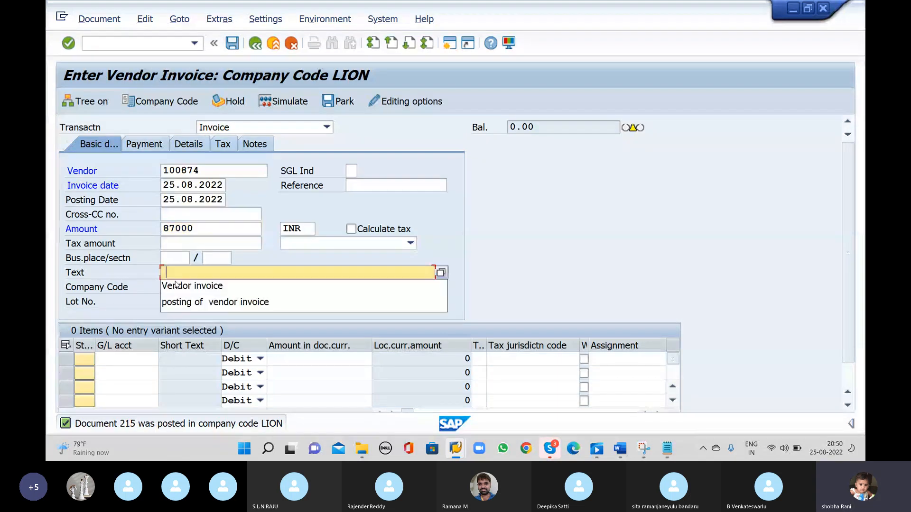
key(Down)
key(Return)
- Set the second invoice's payment method to 3 and choose G/L account 200102 for its first line item
click(144, 143)
click(137, 185)
text(3)
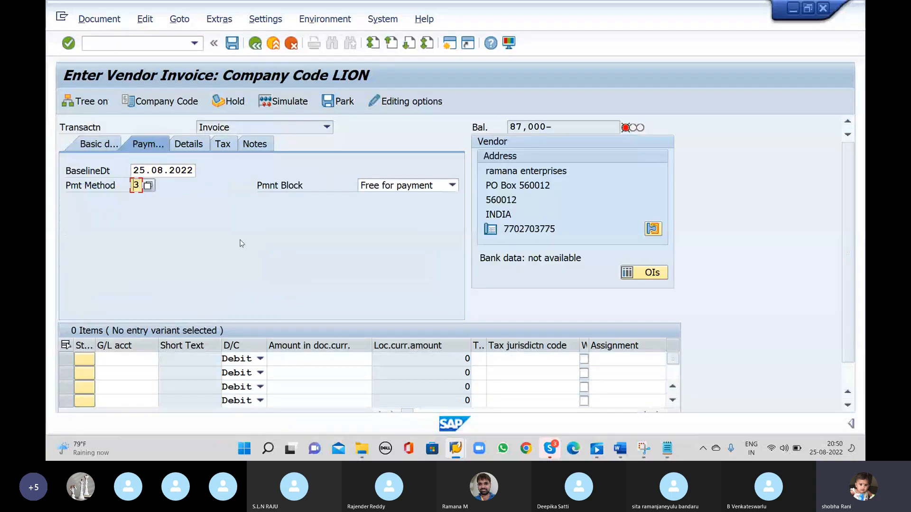
click(101, 148)
click(129, 358)
click(117, 275)
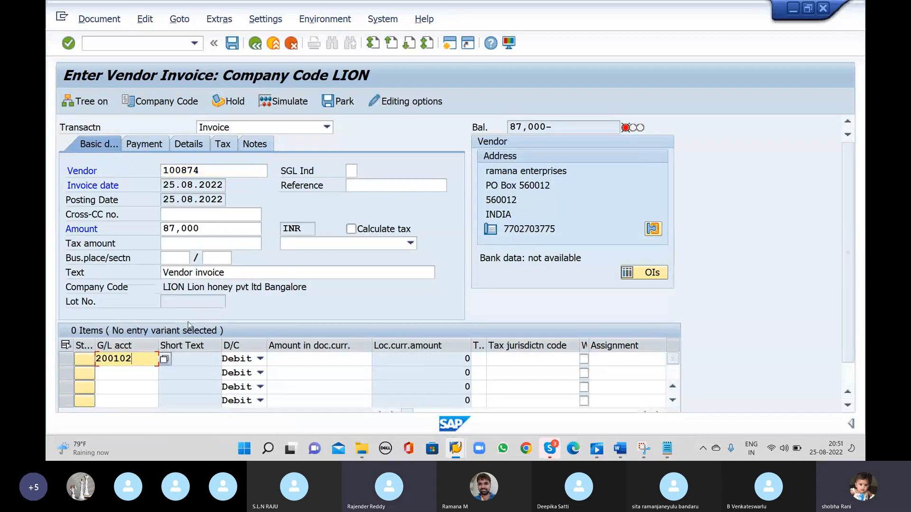
- Set the amount of the debit line for G/L account 200102 to 87000
click(287, 358)
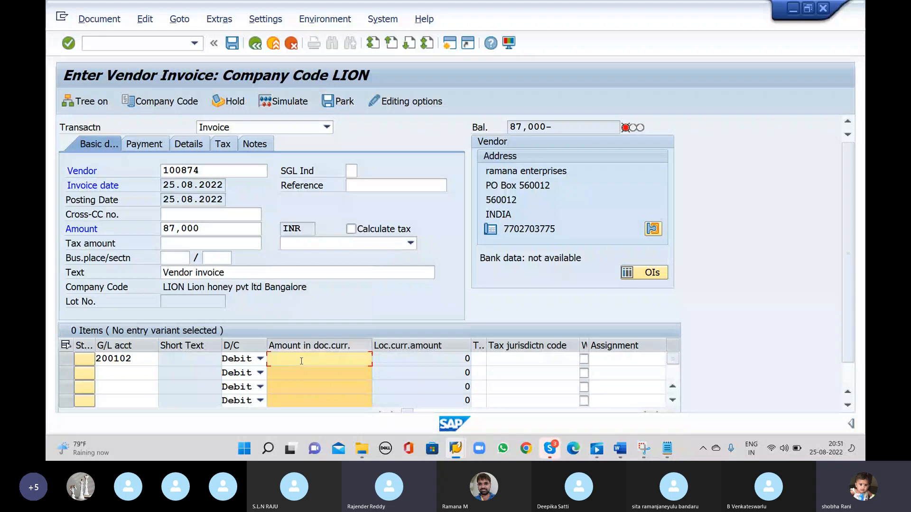
text(87000)
key(Return)
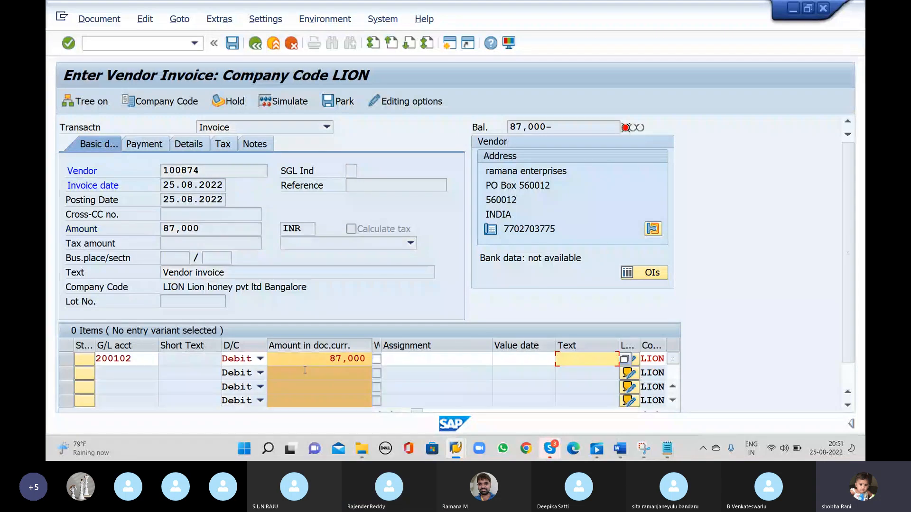
right_click(334, 373)
click(805, 236)
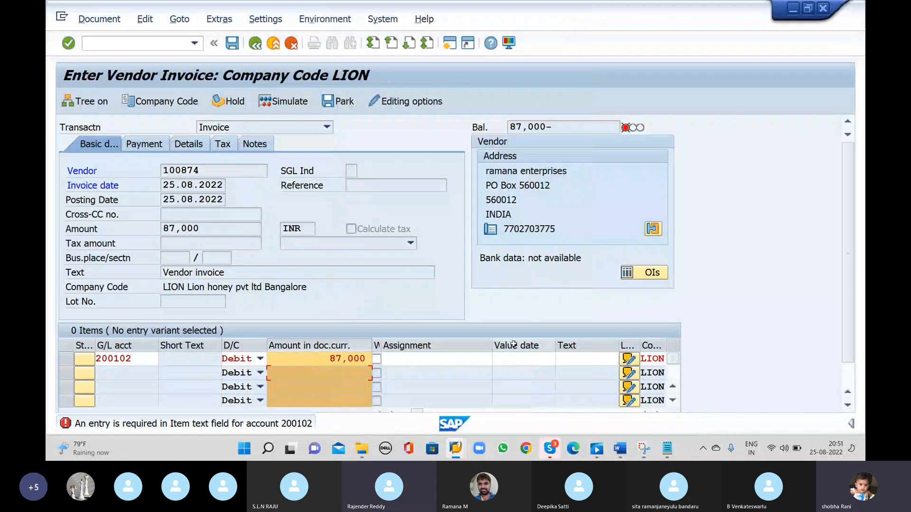
- Choose "posting of vendor invoice" as the debit line's item text and confirm the line
click(517, 360)
key(Tab)
key(Tab)
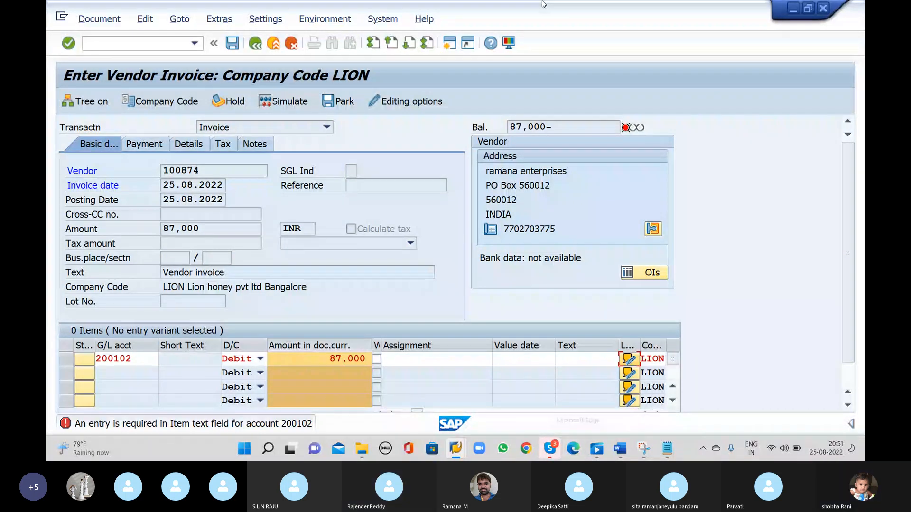
click(587, 359)
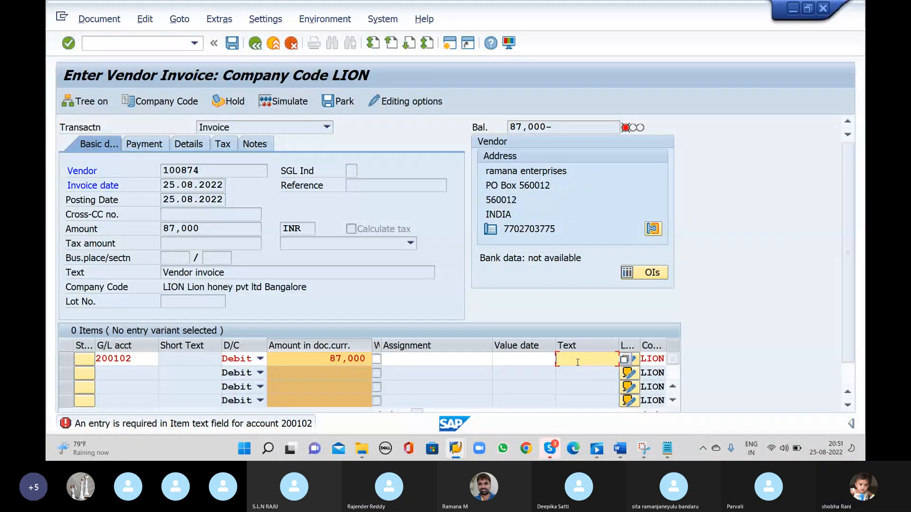
click(573, 294)
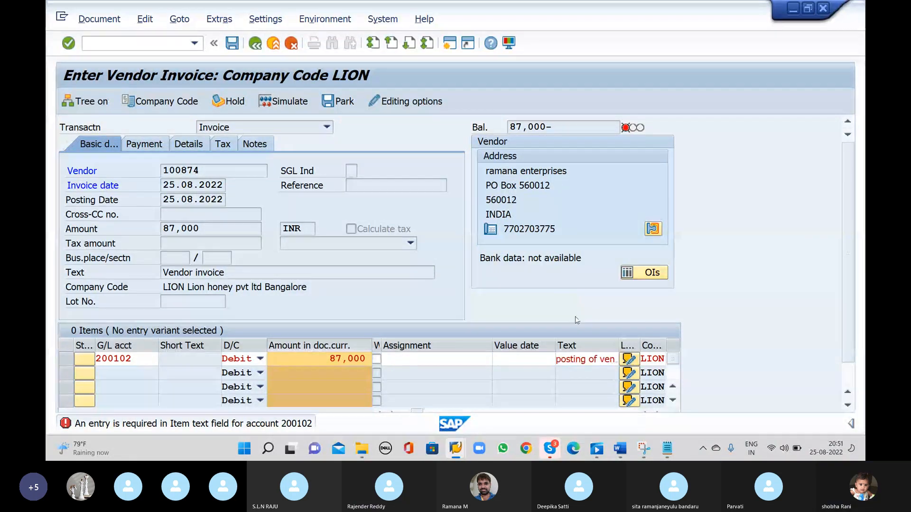
key(Return)
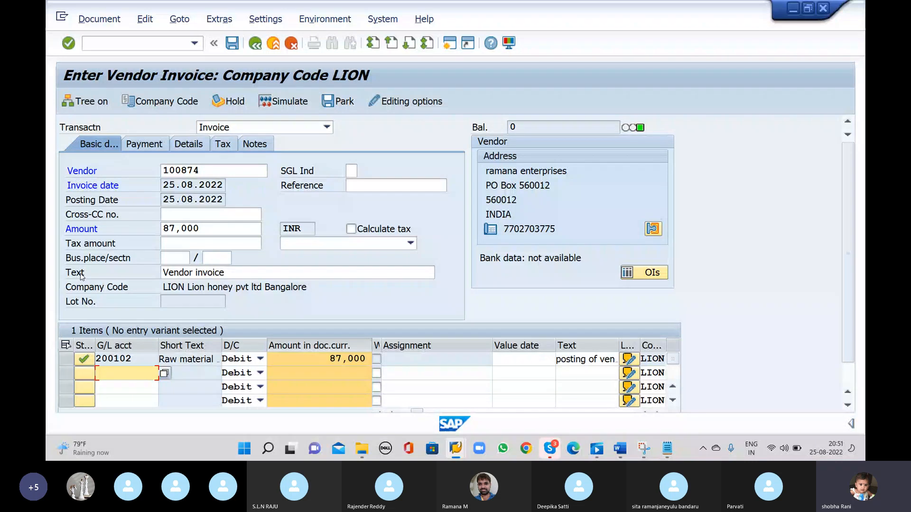
- Check the second invoice's payment method, simulate the 87,000 INR document and post it
click(143, 149)
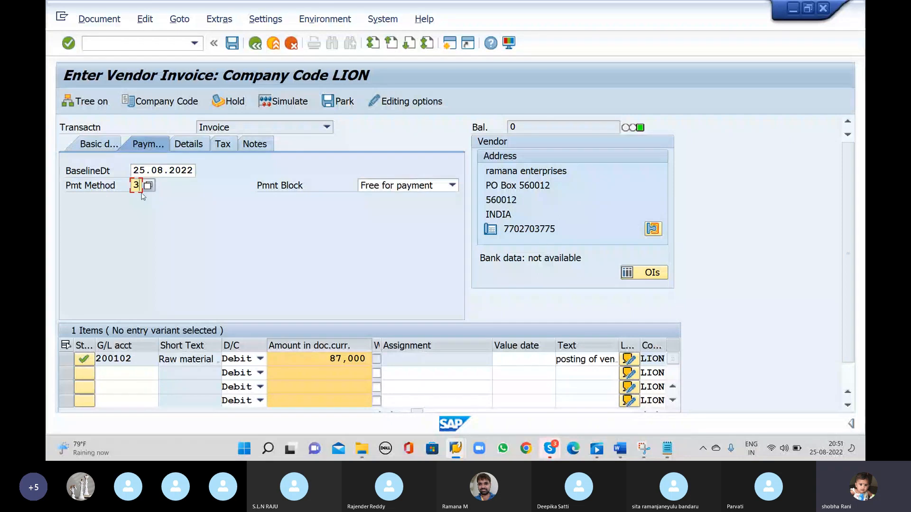
click(99, 143)
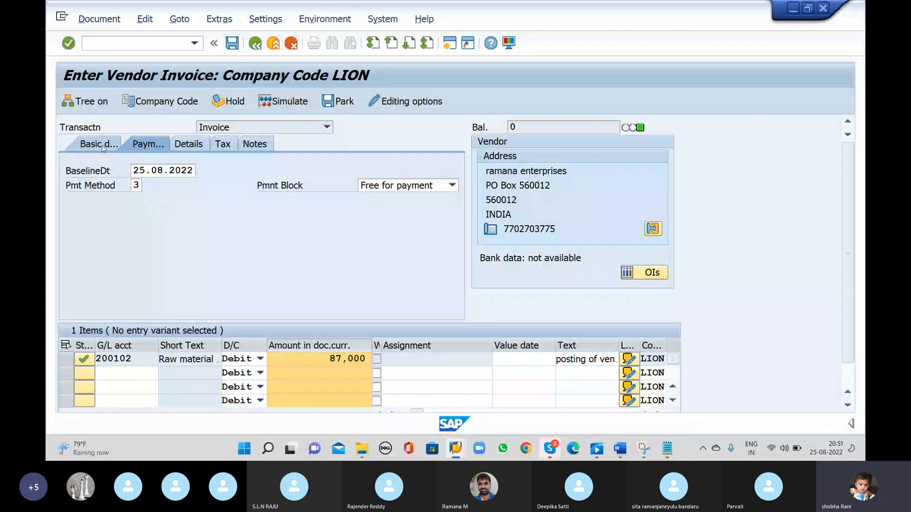
click(99, 19)
click(107, 133)
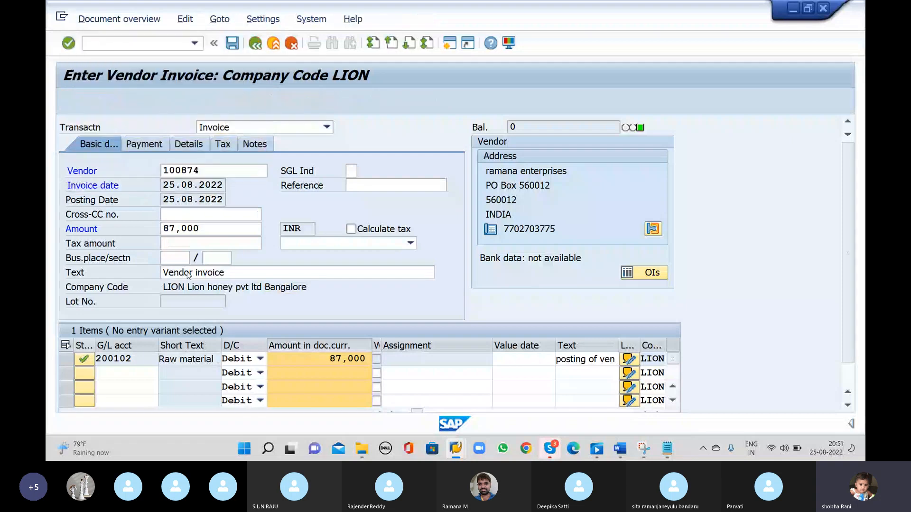
click(231, 47)
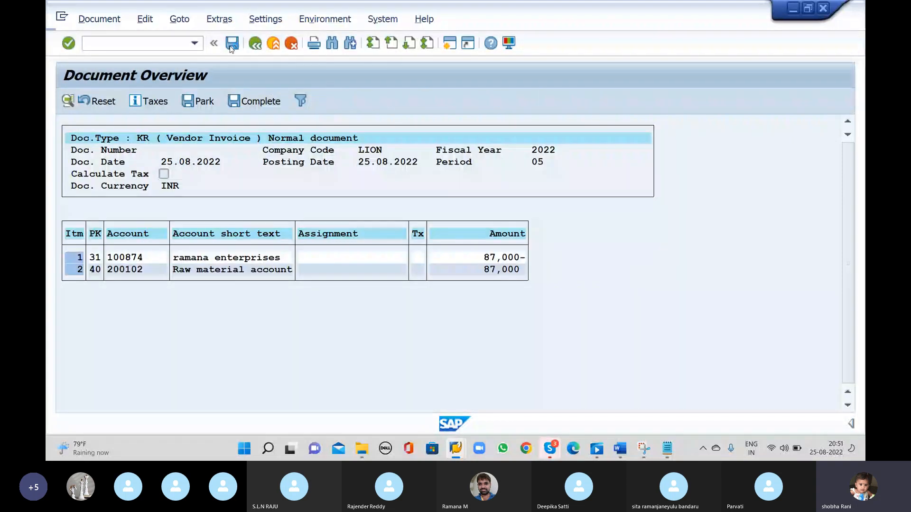
- Open the vendor line item display with /NFBL1N and list the ramana enterprises open items for company code LION at 25.08.2022
click(194, 43)
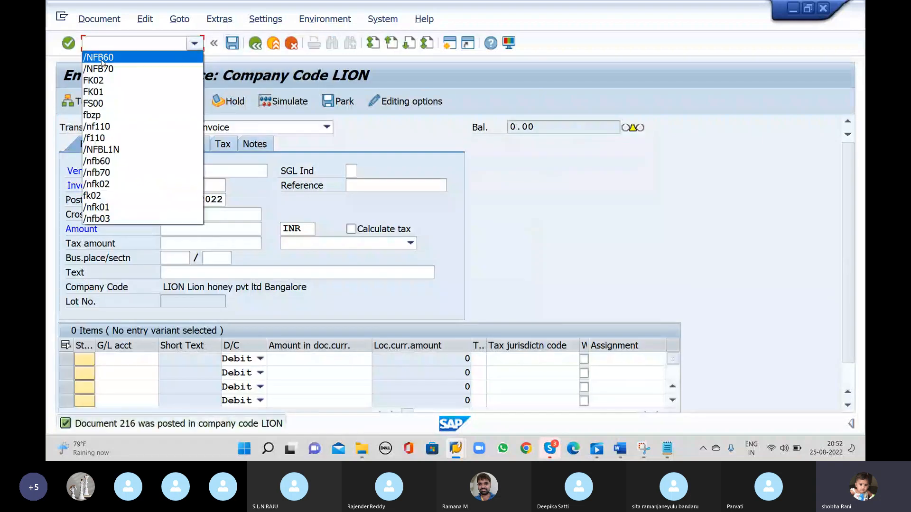
click(115, 44)
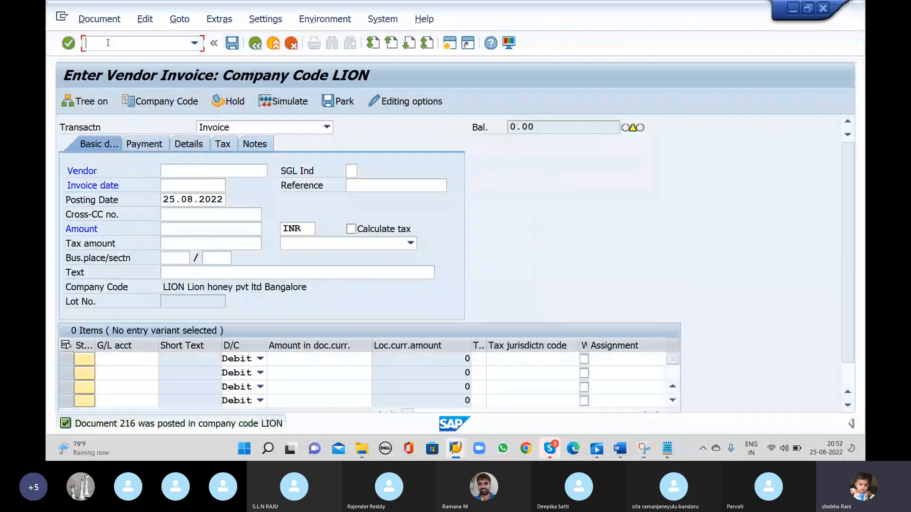
text(/NFBL)
key(Return)
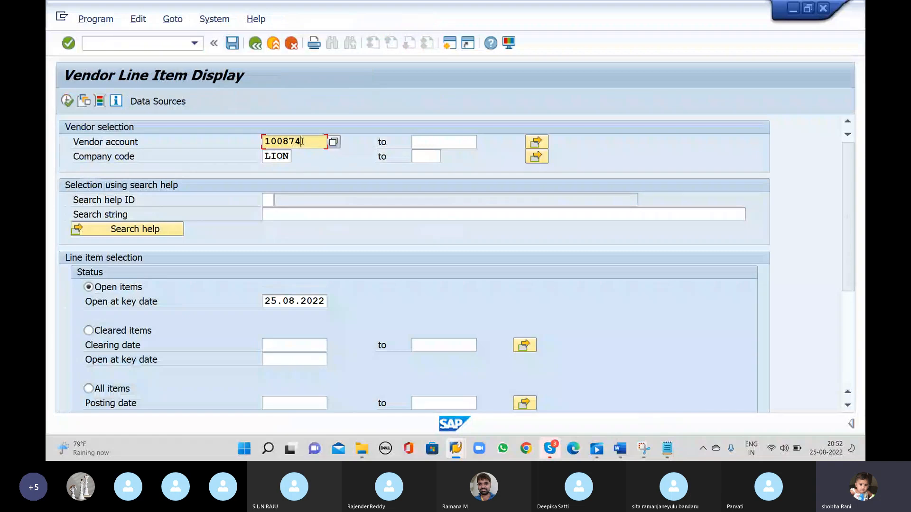
click(67, 101)
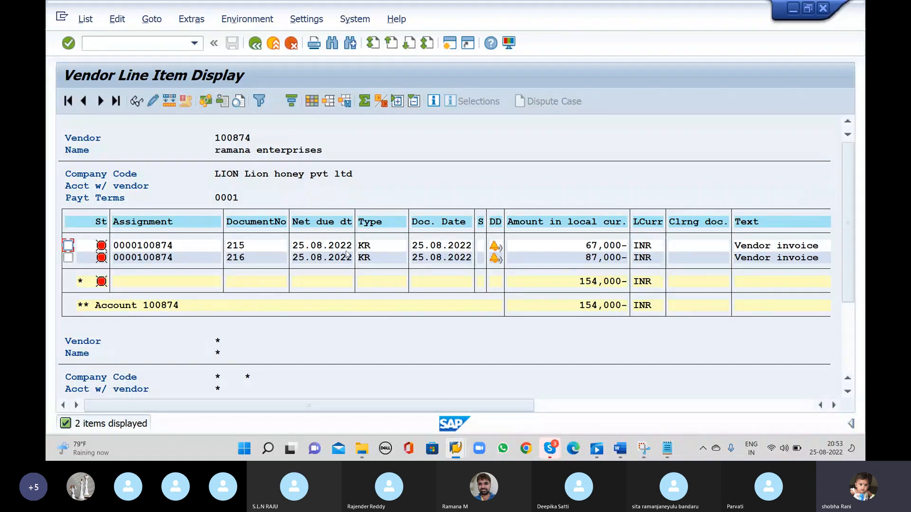
- Switch to another SAP Easy Access session and open the automatic payment transactions with F110
click(456, 448)
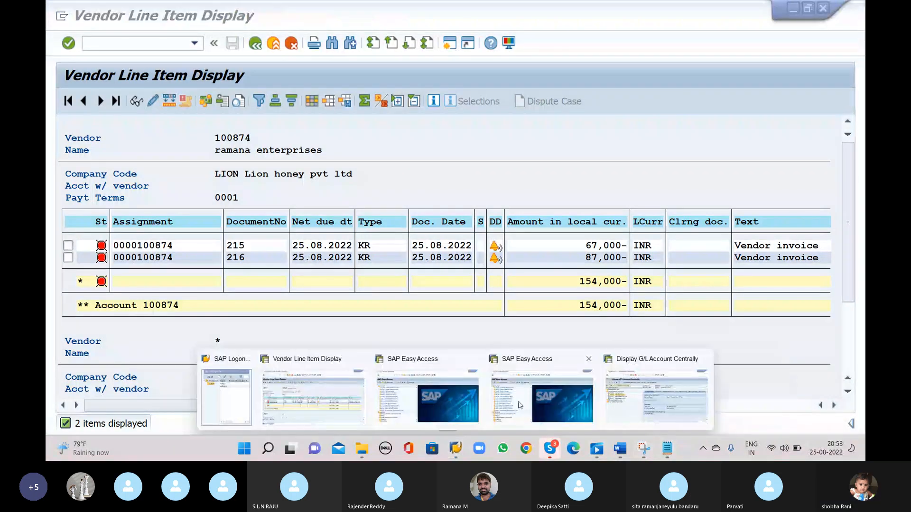
click(520, 405)
text(F110)
key(Return)
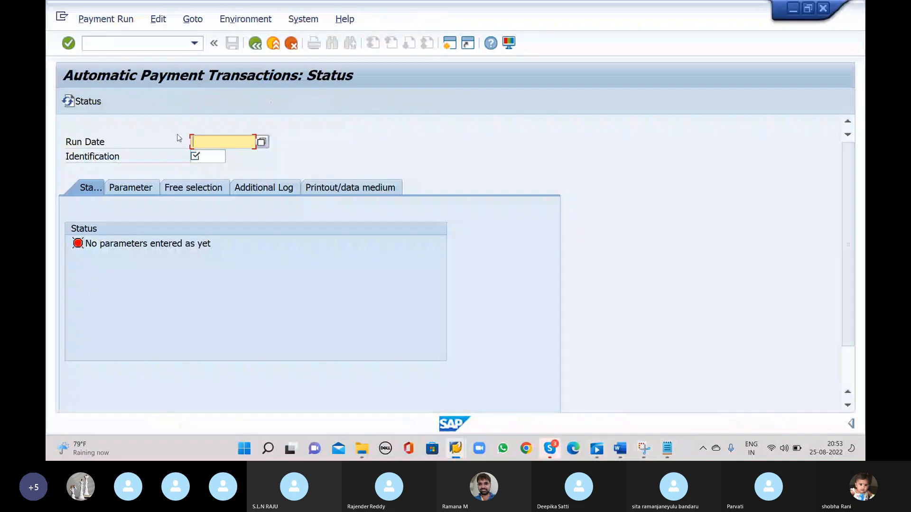
- Identify the new payment run with run date 25.08.2022 and identification REET2
text(25)
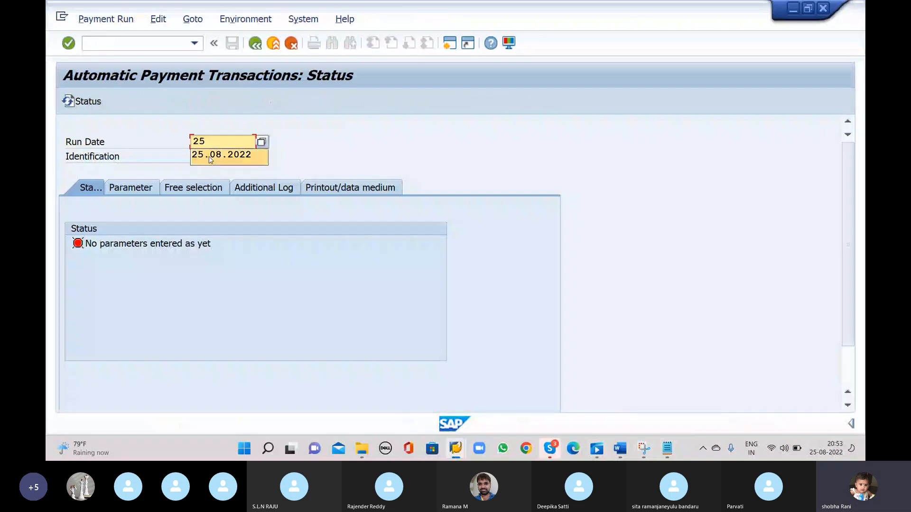
click(210, 160)
text(R)
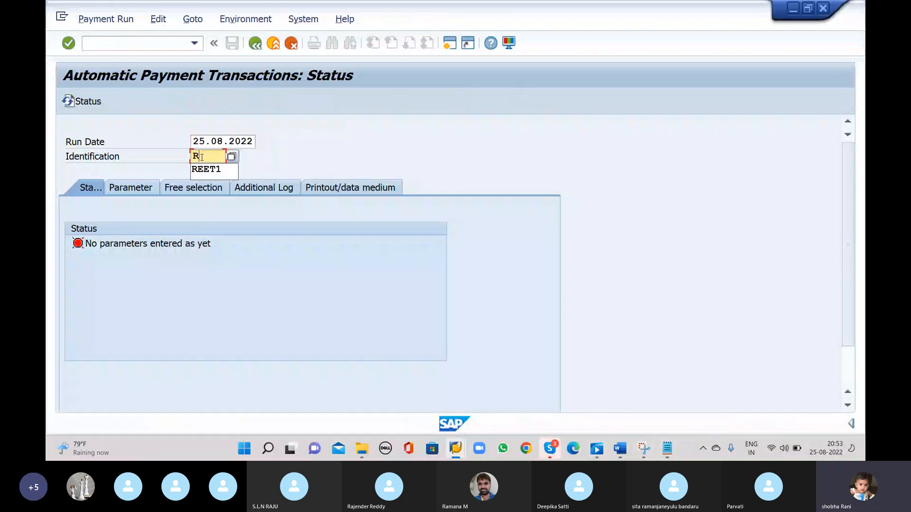
text(EET2)
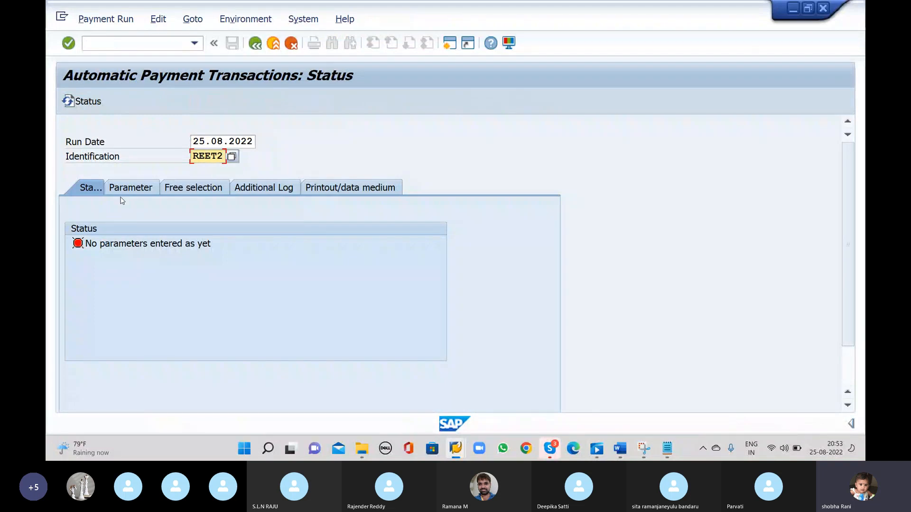
key(Return)
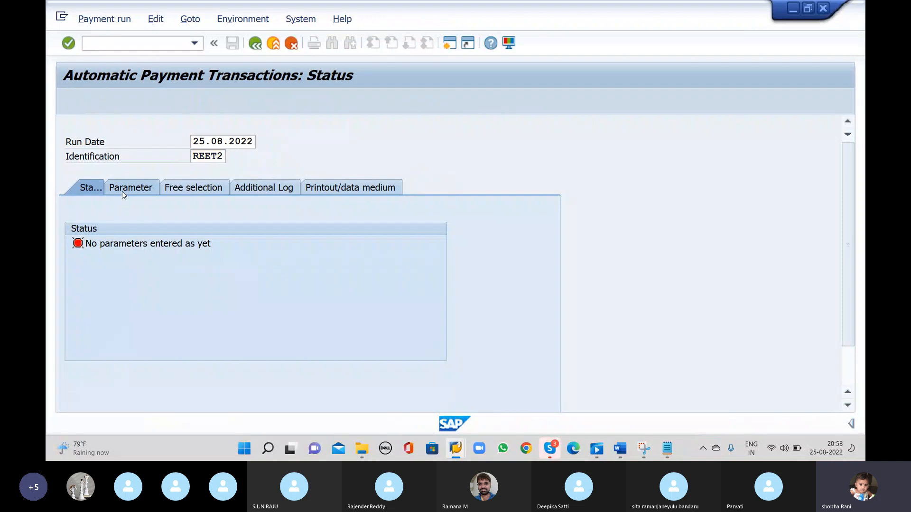
- Enter company code LION, payment method 3 and next payment date 28.08.2022 in the run's payments control parameters
click(122, 191)
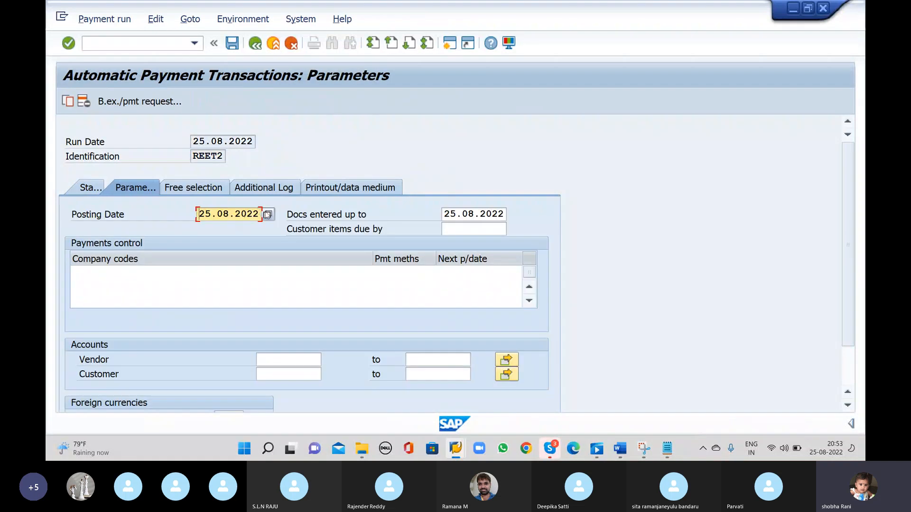
click(504, 215)
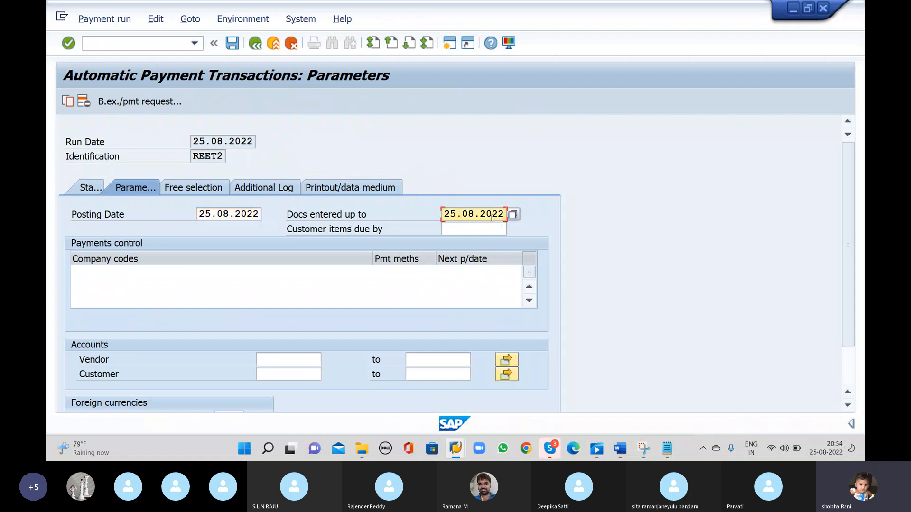
click(130, 272)
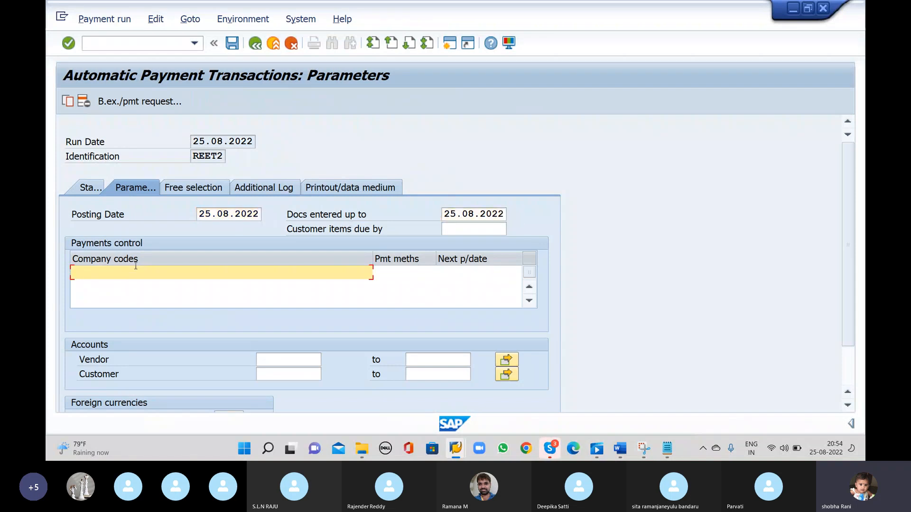
text(LI)
click(143, 285)
click(390, 273)
text(3)
click(467, 274)
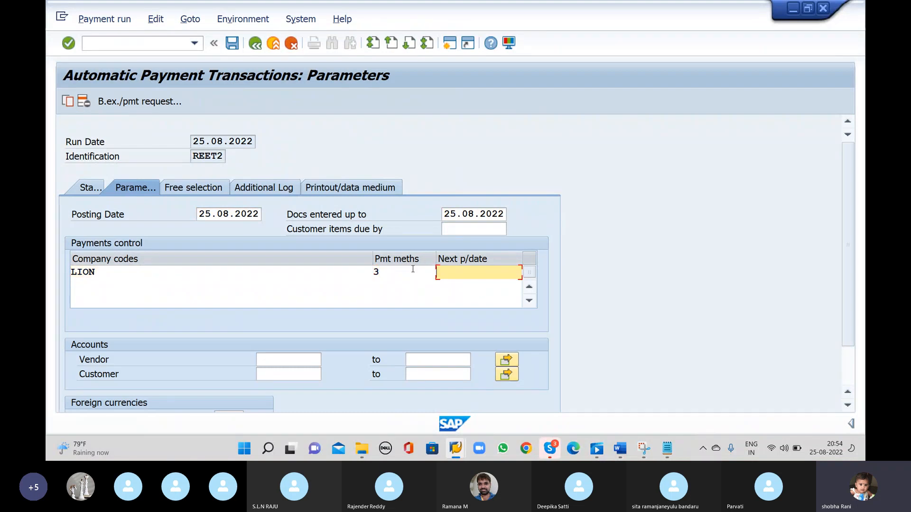
text(28.0)
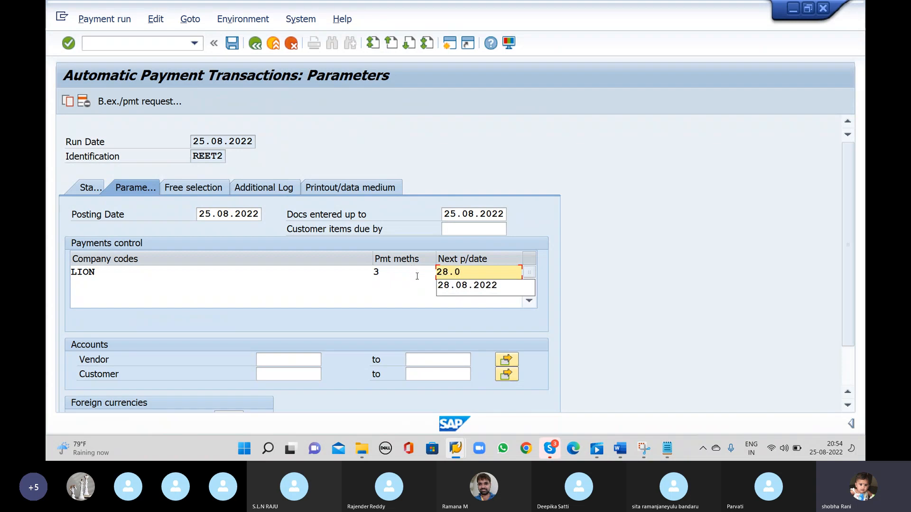
text(8)
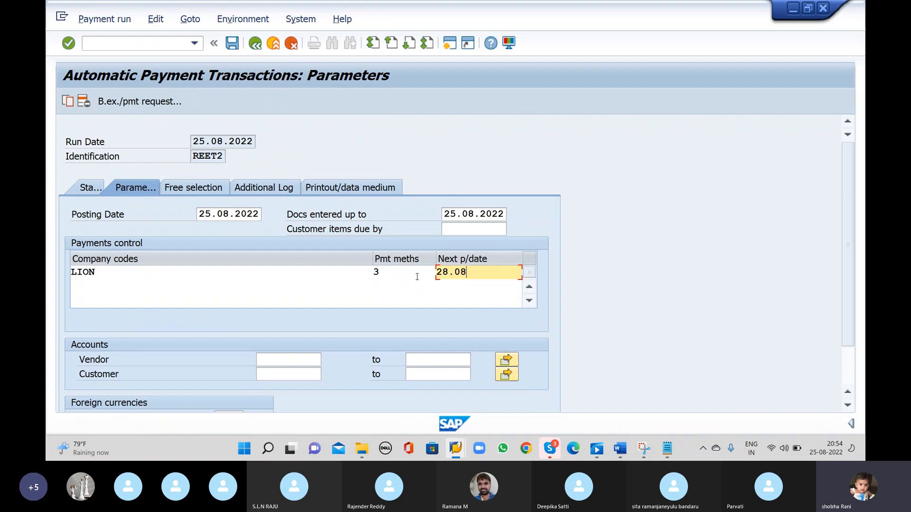
text(.2022)
- Enter the ramana enterprises vendor account as the vendor for the payment run
click(284, 359)
click(278, 370)
scroll(206, 206, down, 3)
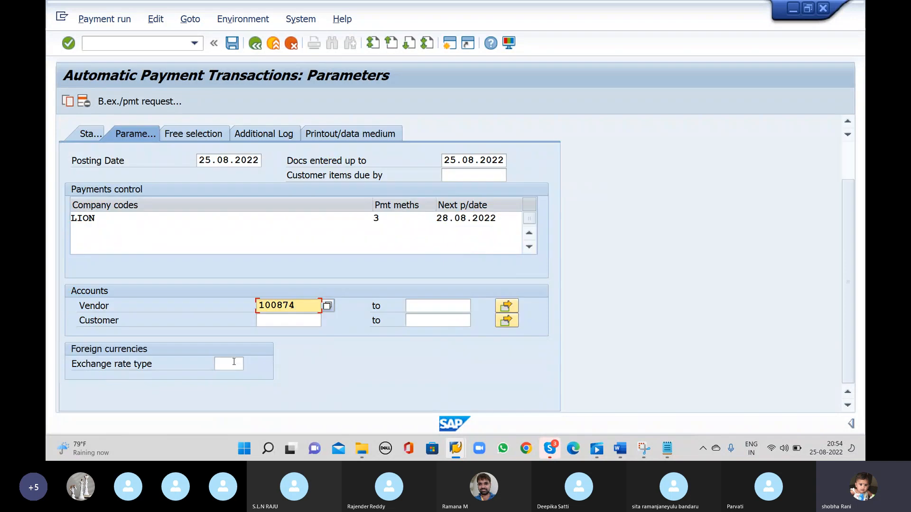
- Look at the field names offered for the first free selection criterion and close the list without choosing one
click(196, 135)
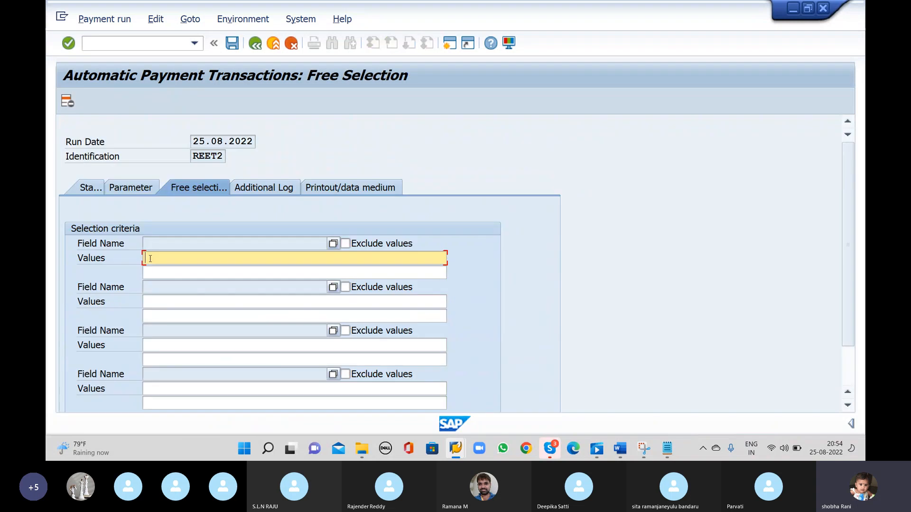
click(333, 245)
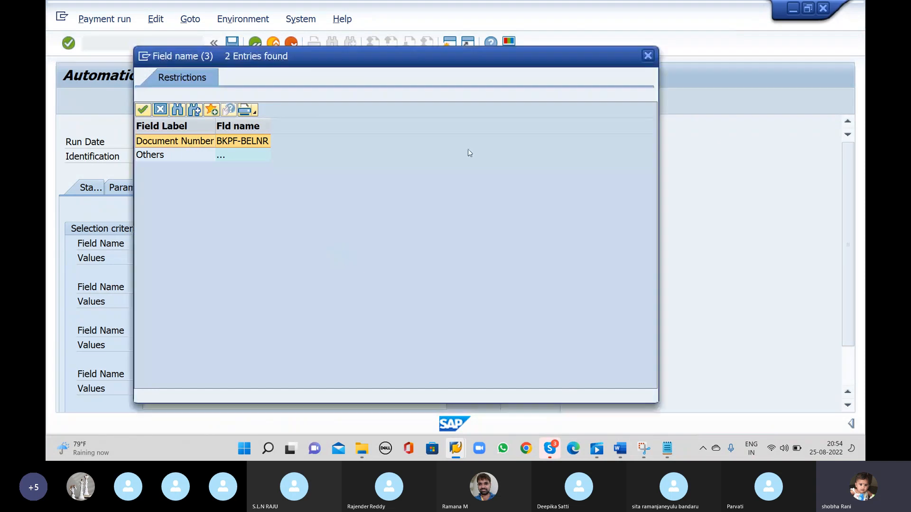
click(647, 56)
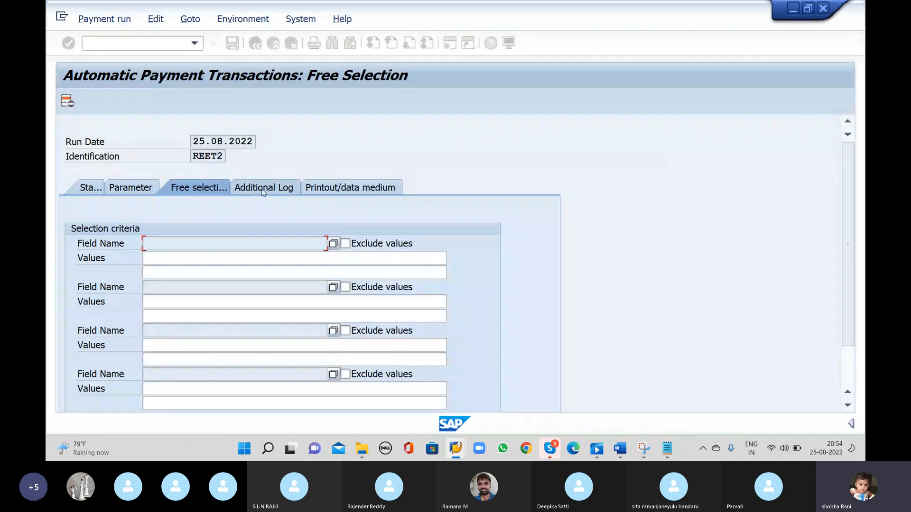
- Enable due date check and payment method selection in all cases for the additional log, comparing them with the run parameters
click(77, 244)
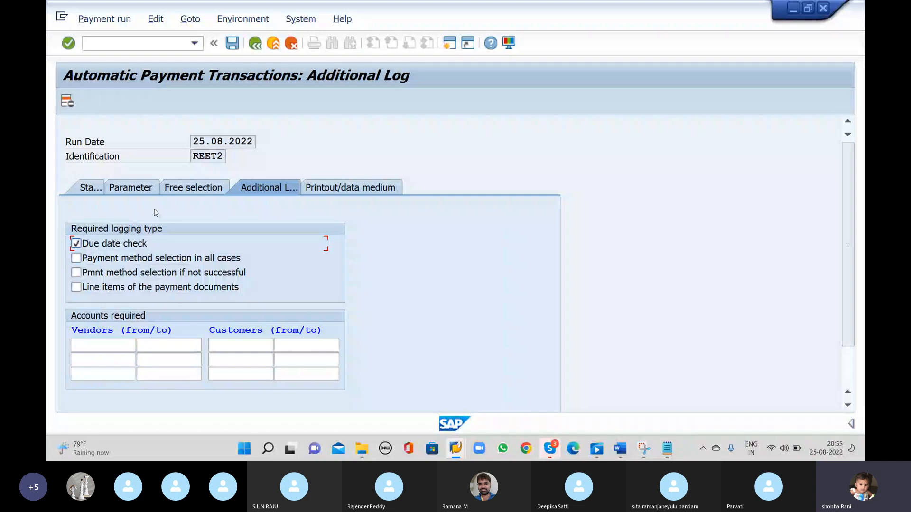
click(121, 190)
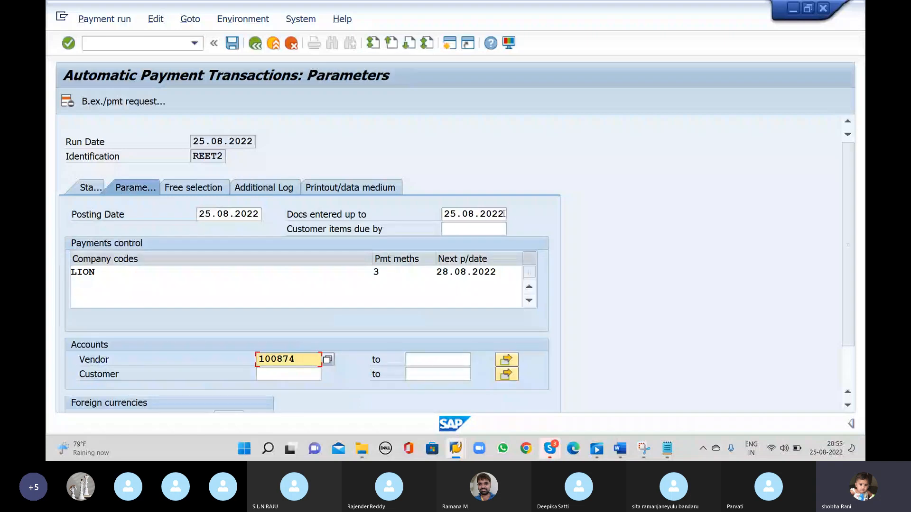
click(277, 189)
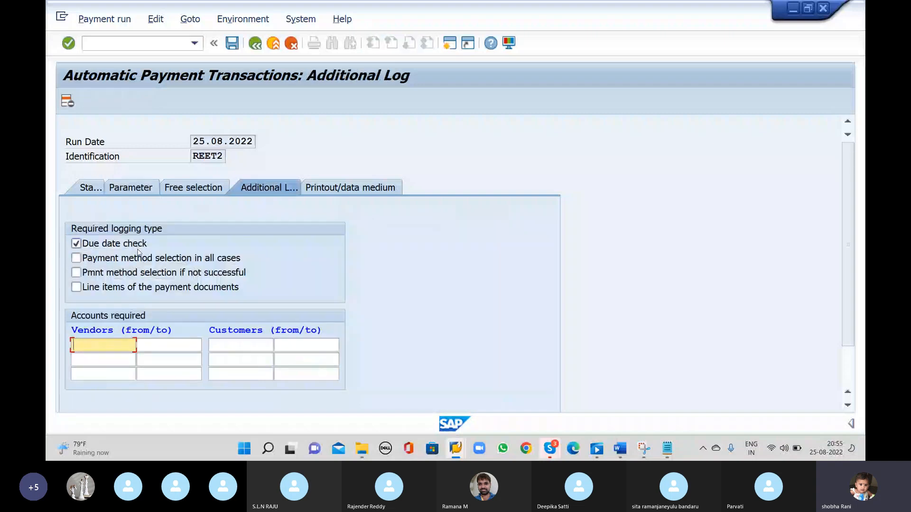
click(77, 258)
click(126, 190)
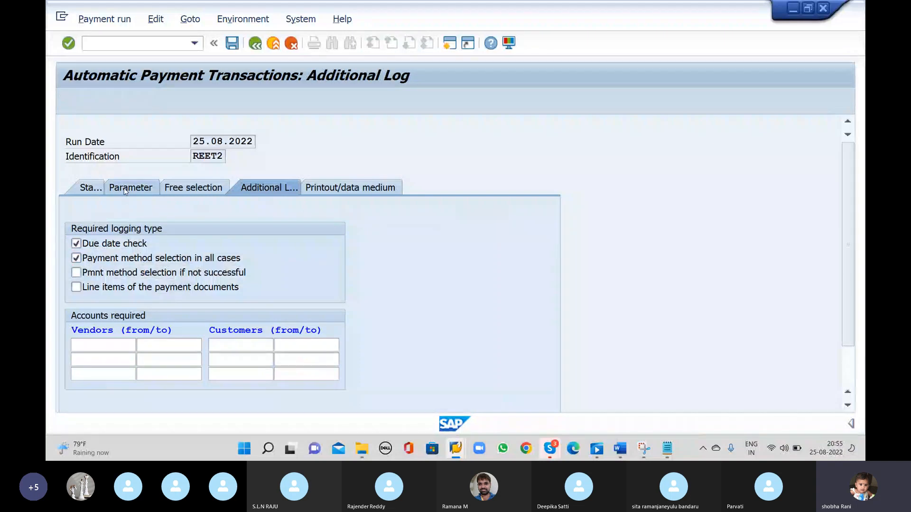
click(382, 273)
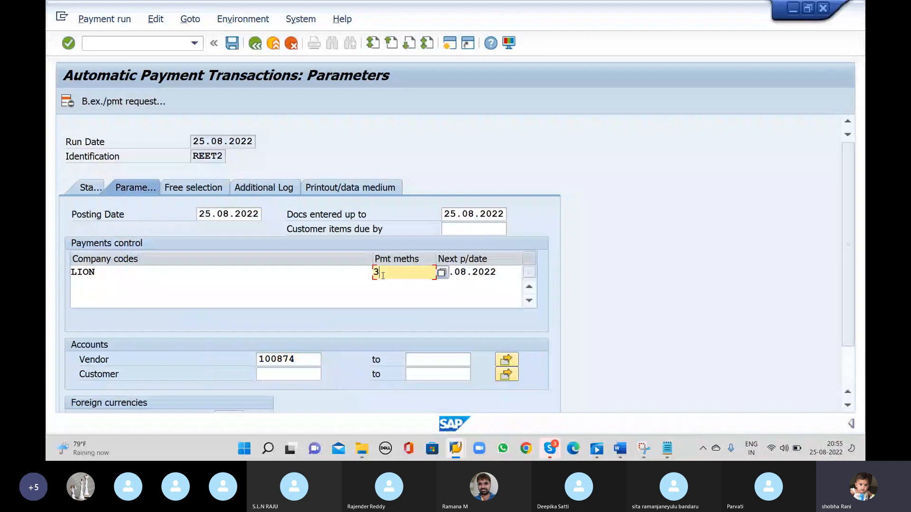
- Enter the ramana enterprises vendor account as the additional log's starting vendor and save the payment run parameters
click(263, 188)
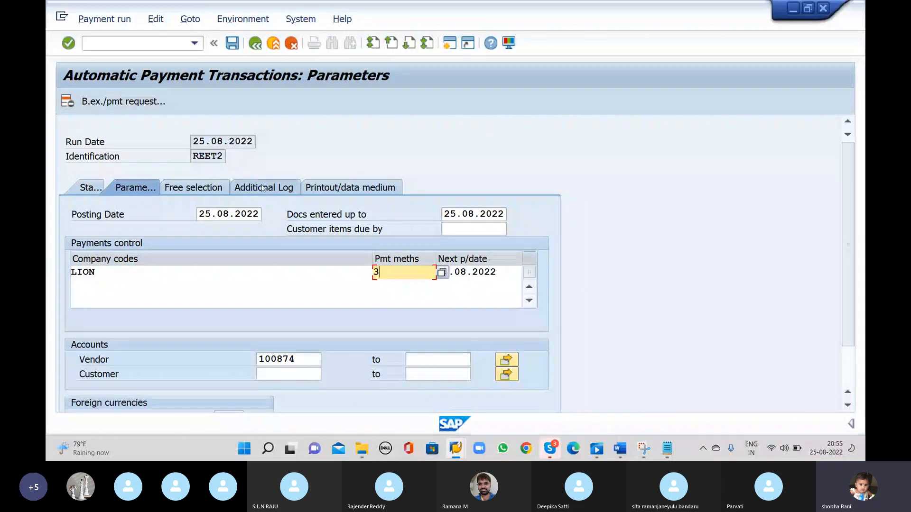
click(107, 345)
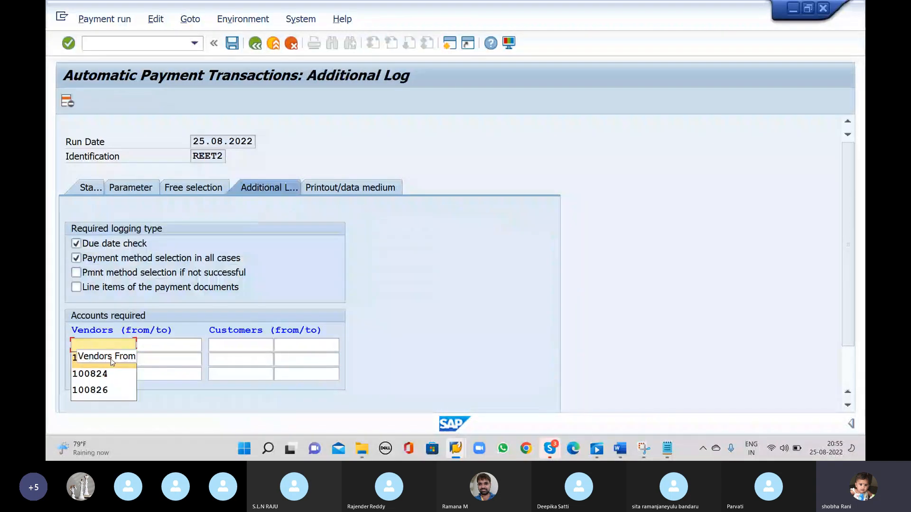
click(102, 358)
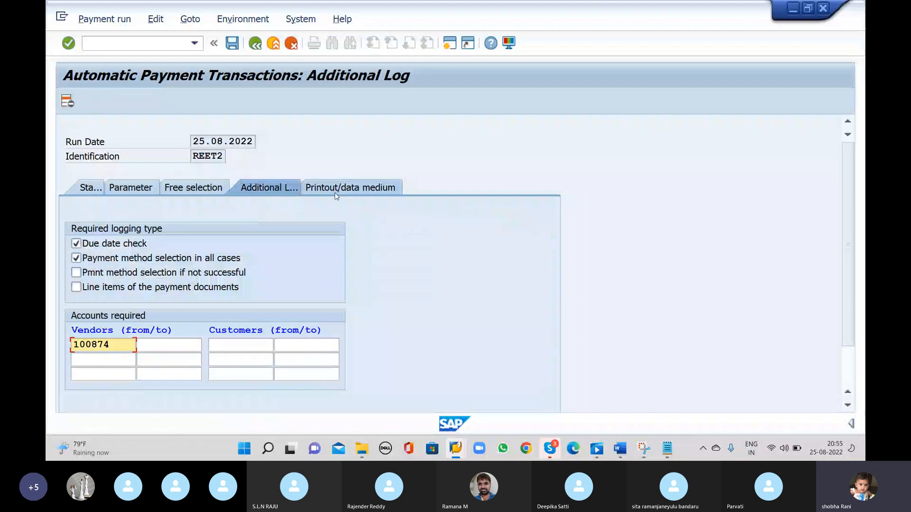
click(90, 189)
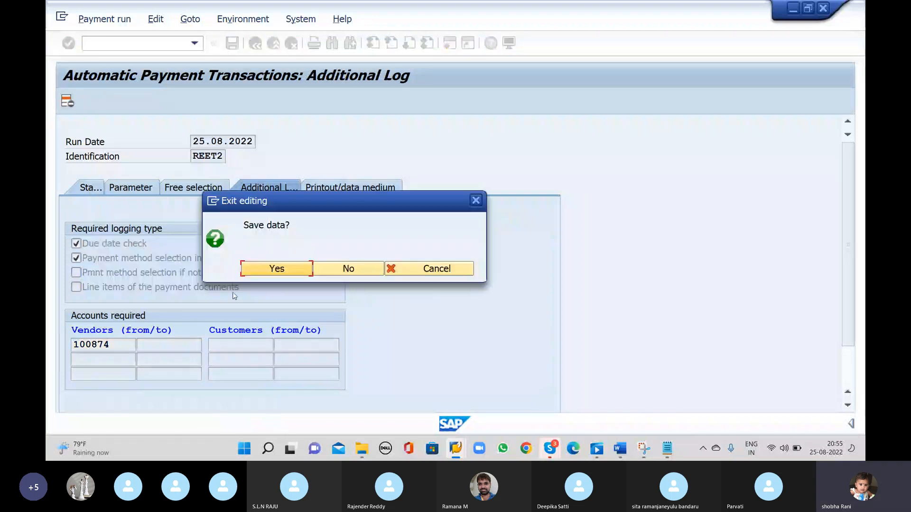
click(277, 271)
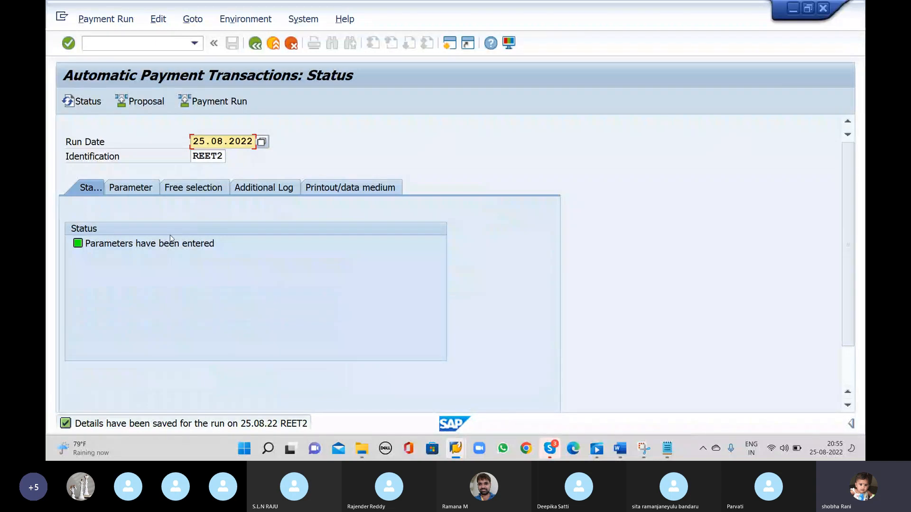
- Schedule the payment proposal for run REET2 to start immediately
click(144, 102)
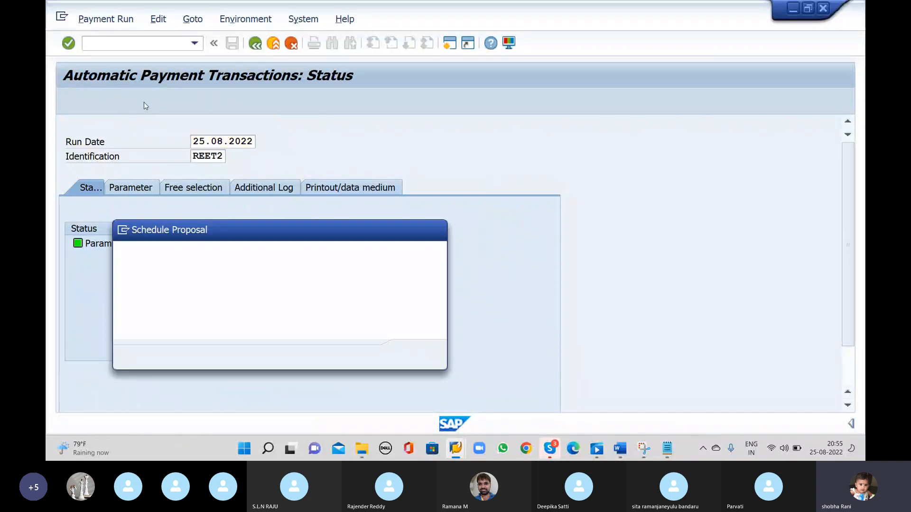
click(313, 269)
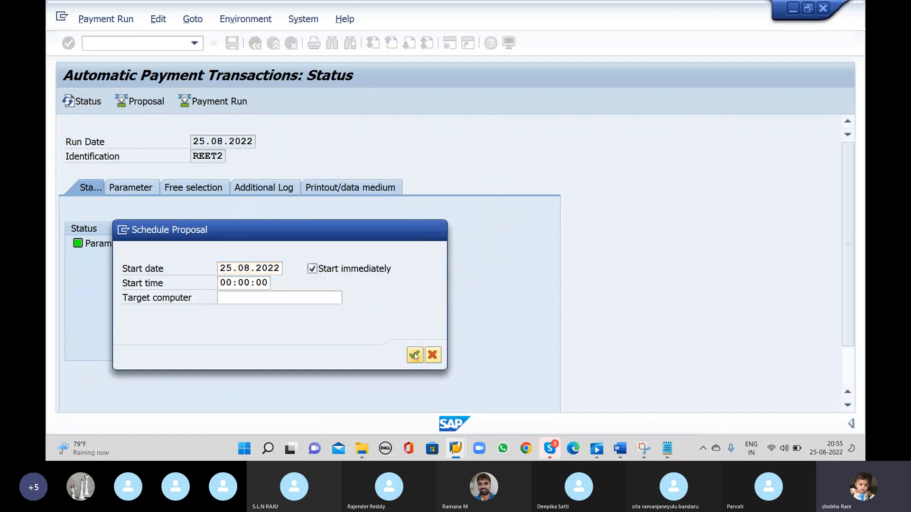
click(414, 355)
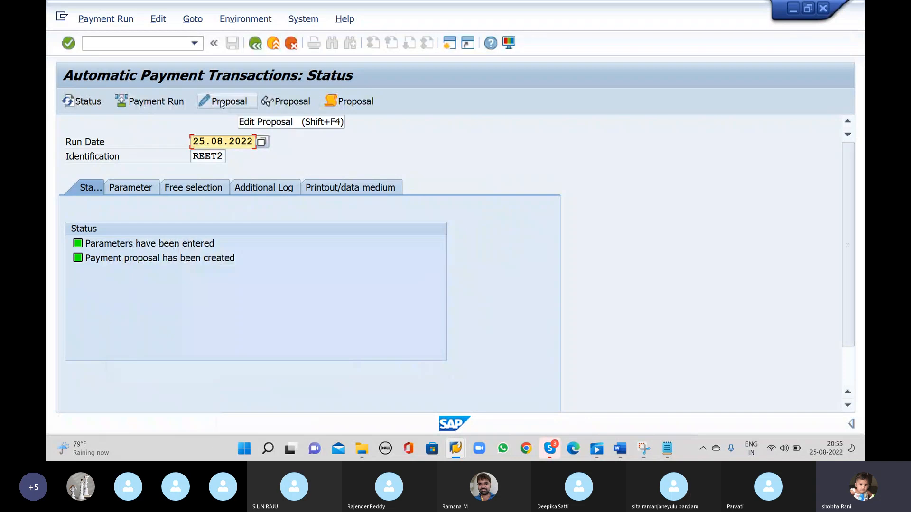
- Open the payment proposal for editing, examine the open items behind the ramana enterprises payment and return to the payments list
click(221, 102)
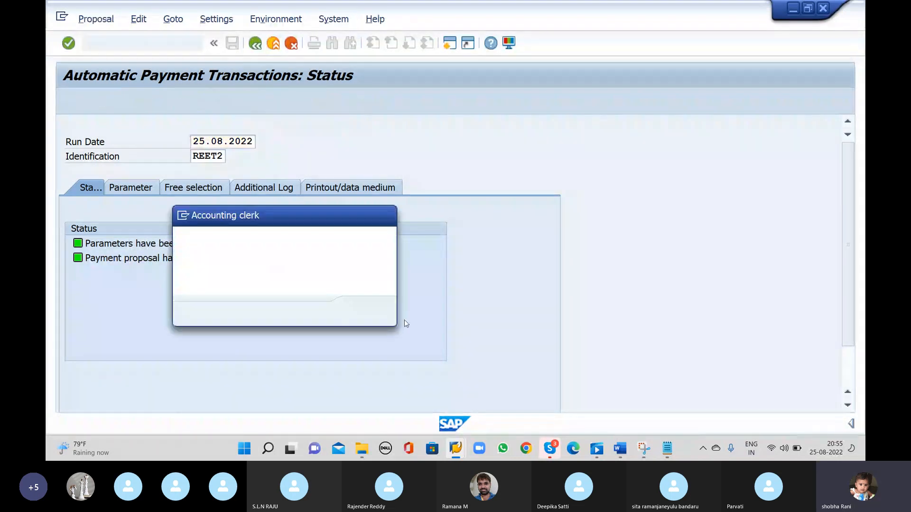
click(363, 312)
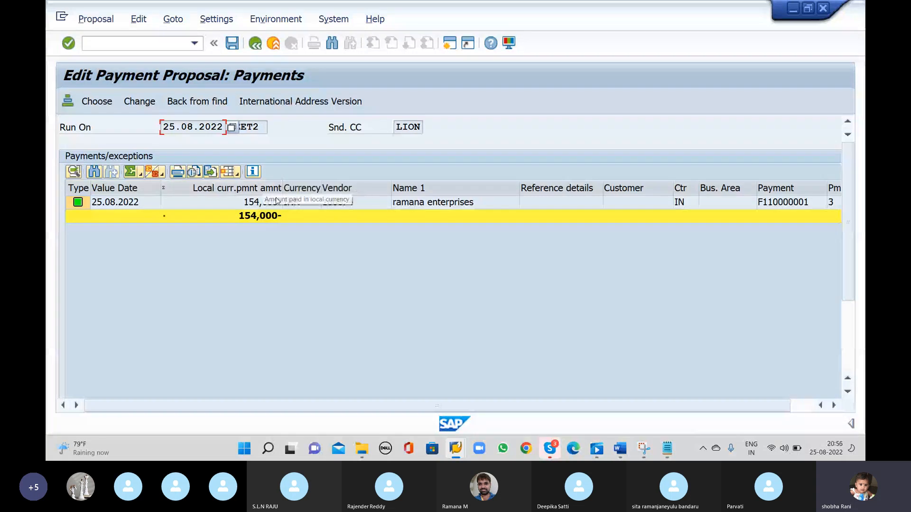
double_click(242, 205)
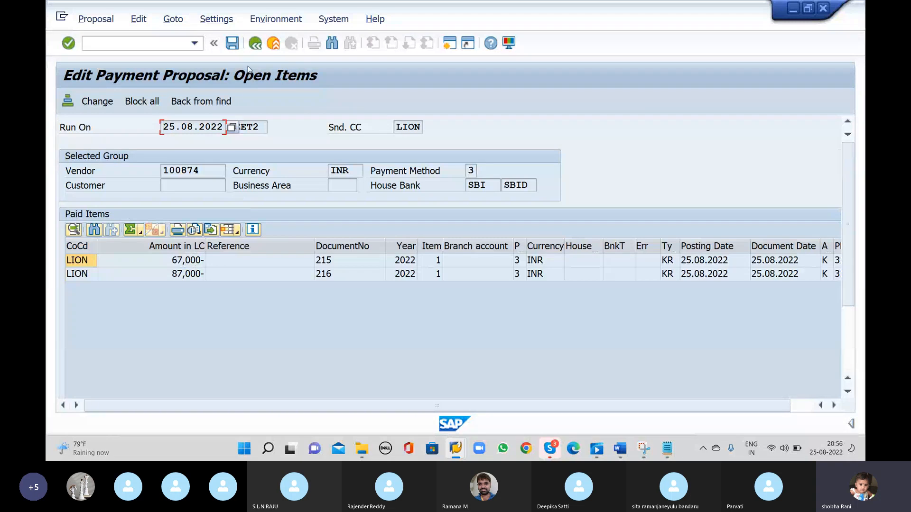
click(255, 44)
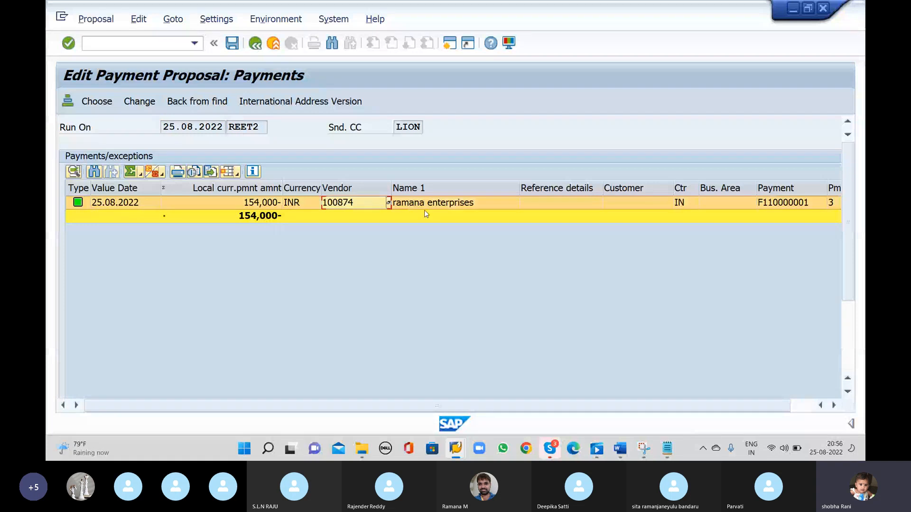
- Check the proposed payment's vendor name, payment document and payment method, and go back to the payment run status
click(426, 205)
click(758, 205)
click(814, 205)
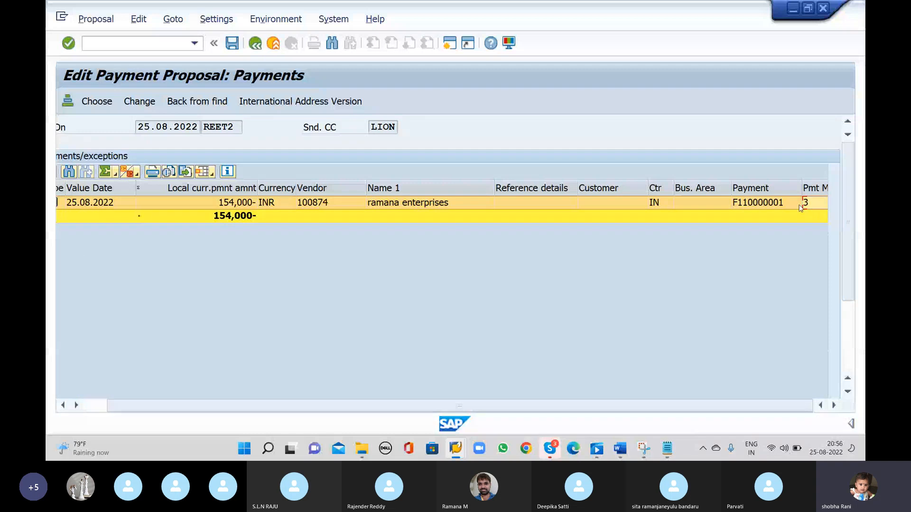
drag(204, 405, 86, 404)
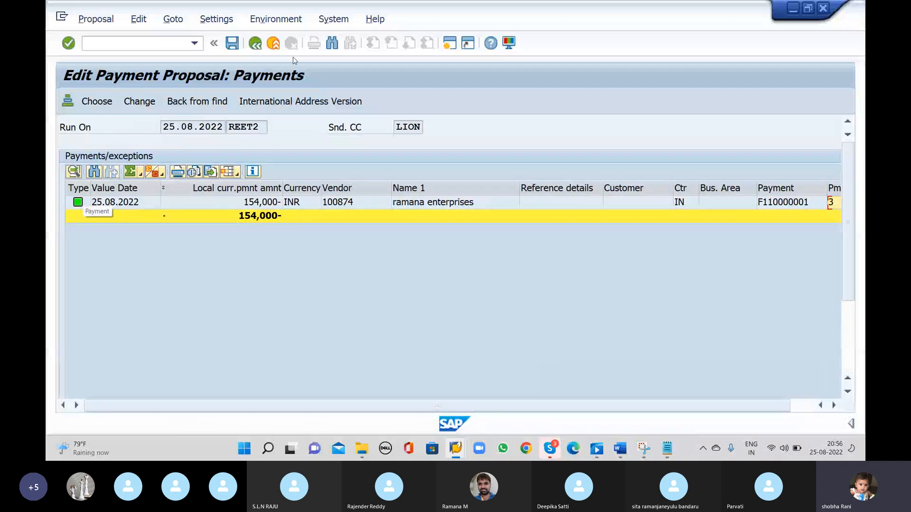
click(255, 44)
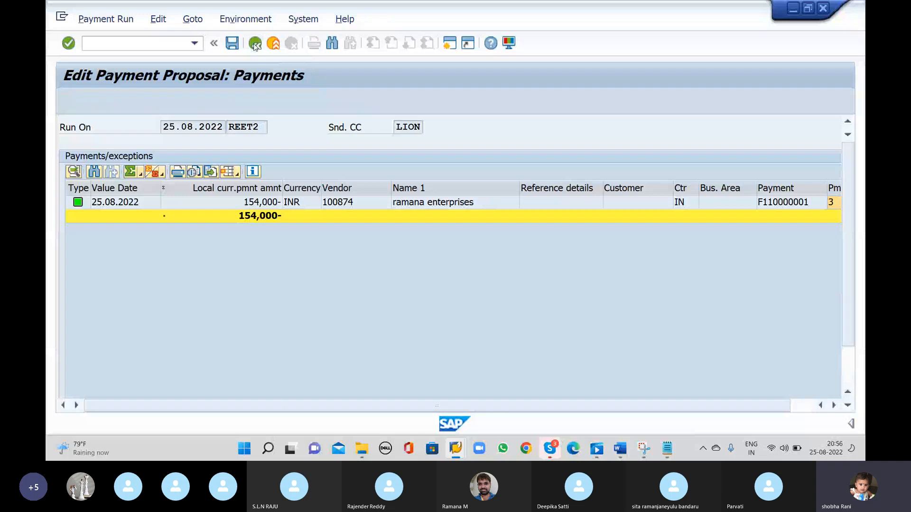
click(255, 44)
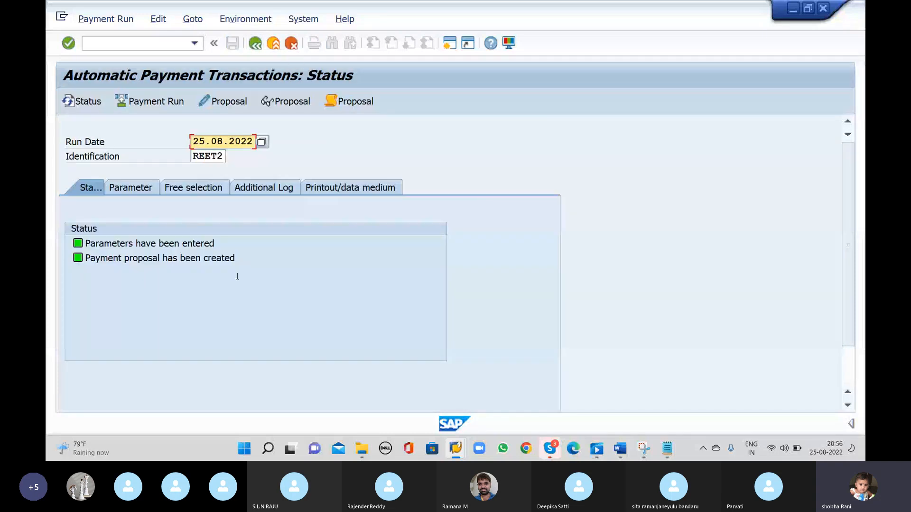
- Schedule the payment run for REET2 with an immediate start and check its processing status
click(152, 102)
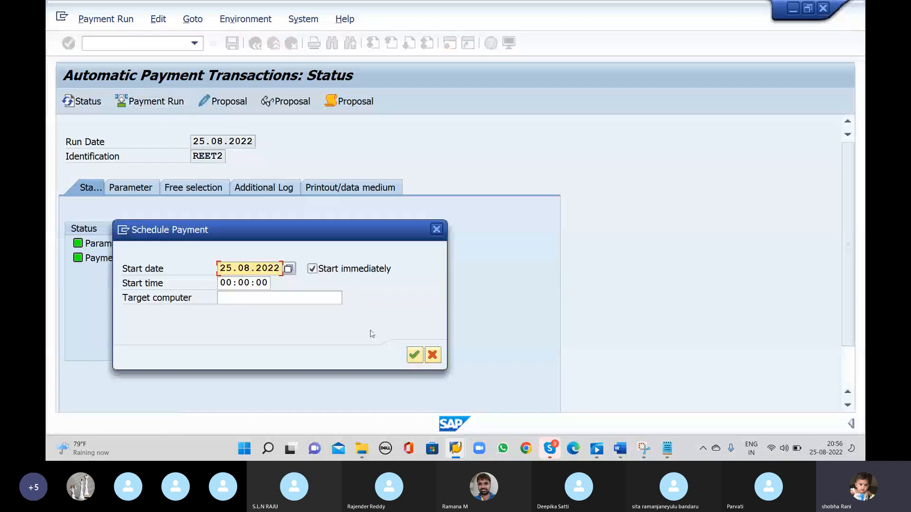
click(415, 355)
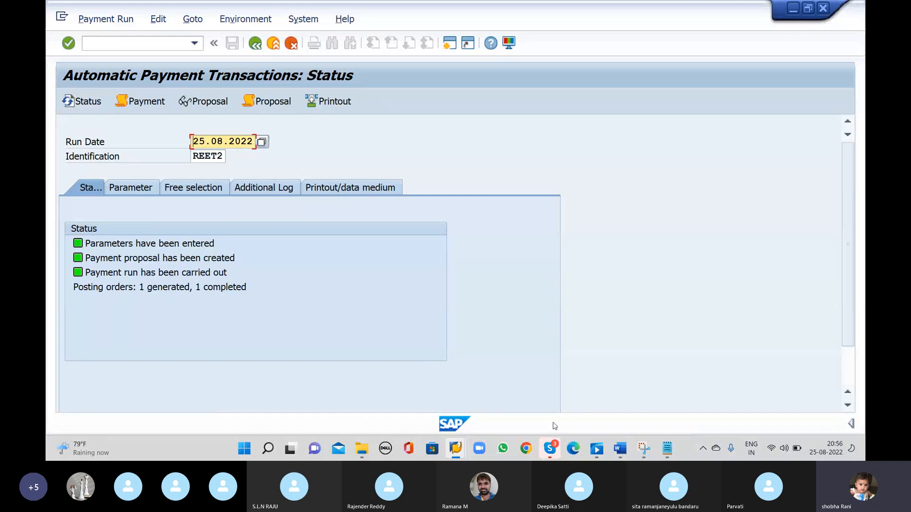
click(254, 291)
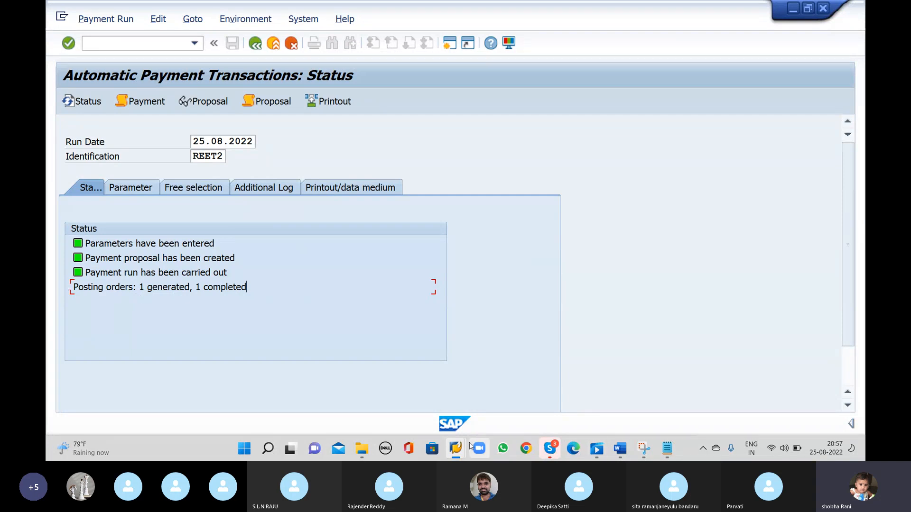
- Switch to the Vendor Line Item Display session and refresh the open items list for ramana enterprises
click(455, 448)
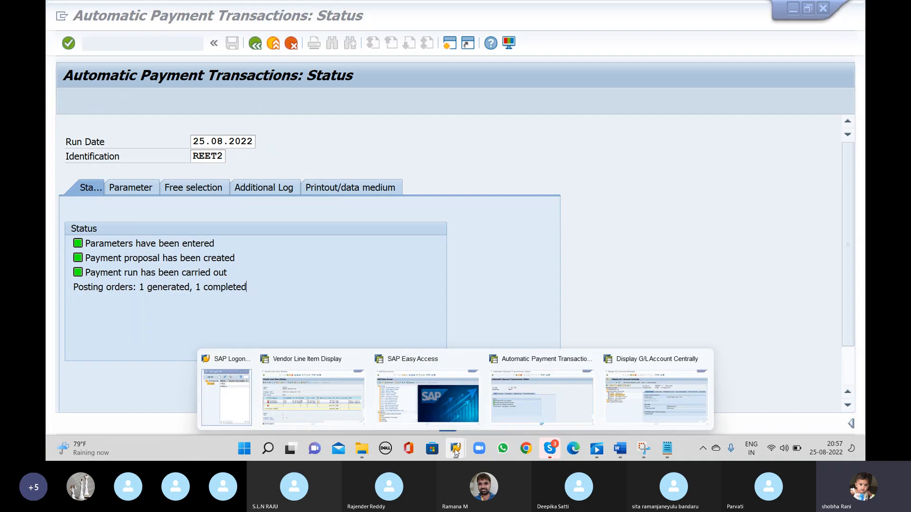
click(309, 403)
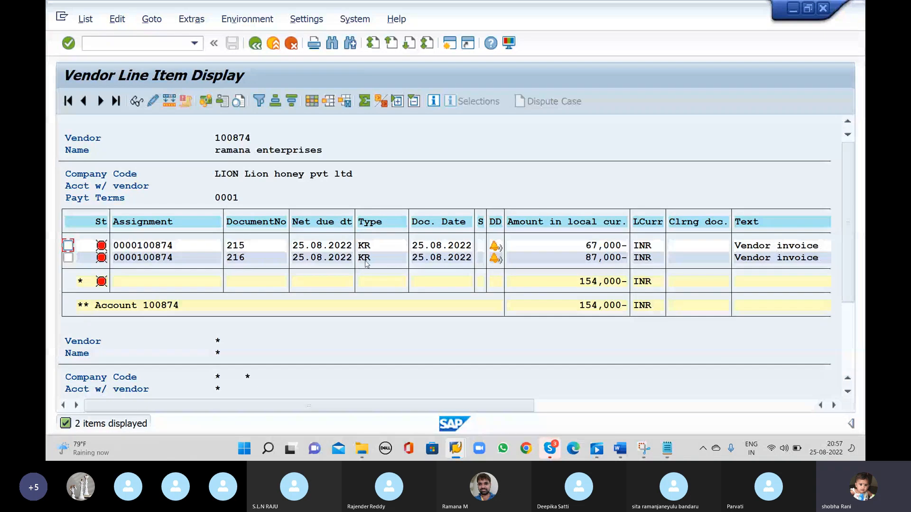
click(86, 19)
click(106, 55)
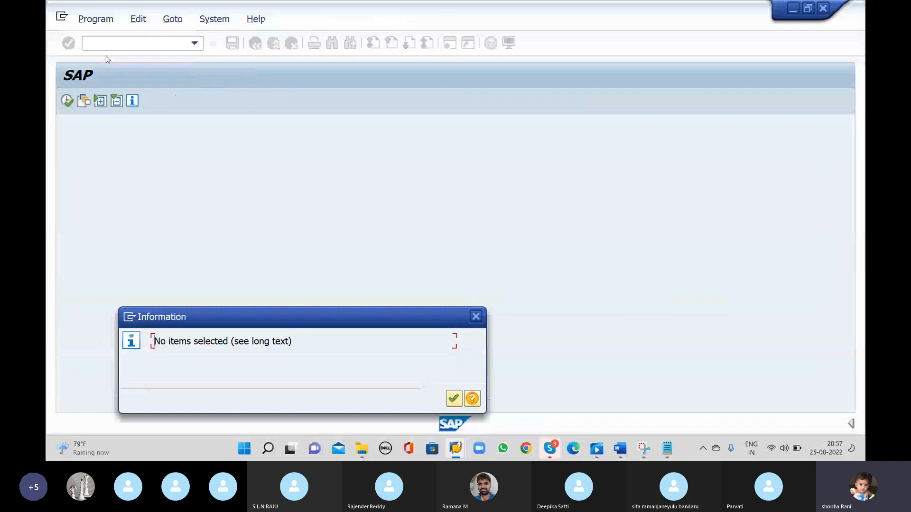
key(Return)
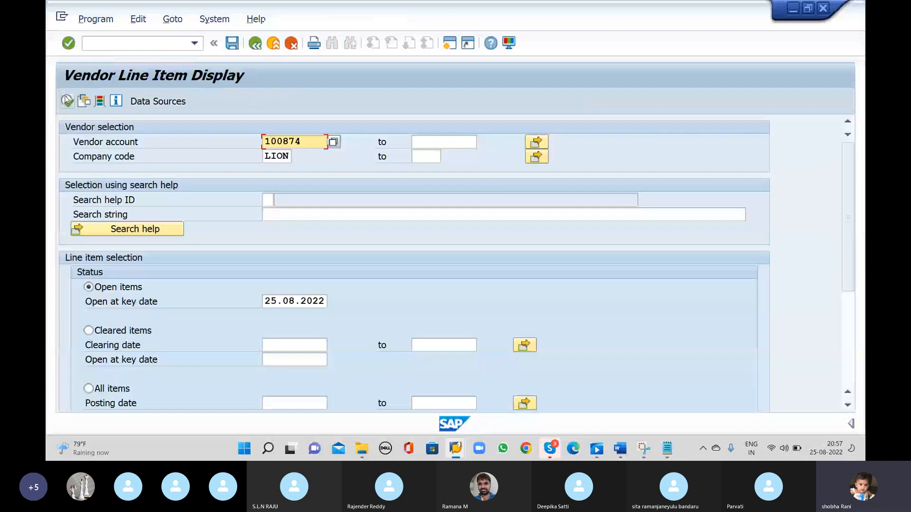
- Examine the cleared items and ZP payment document of ramana enterprises in company code LION, and return to SAP Easy Access
click(90, 391)
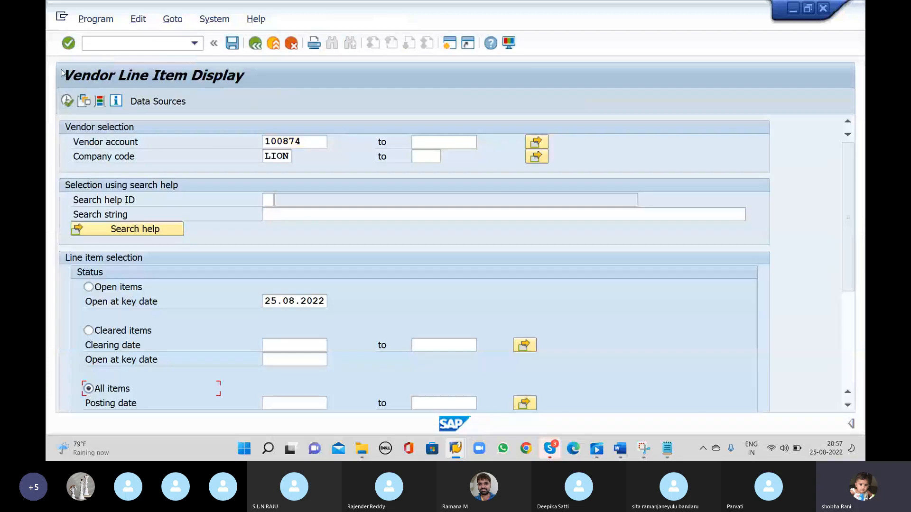
click(87, 331)
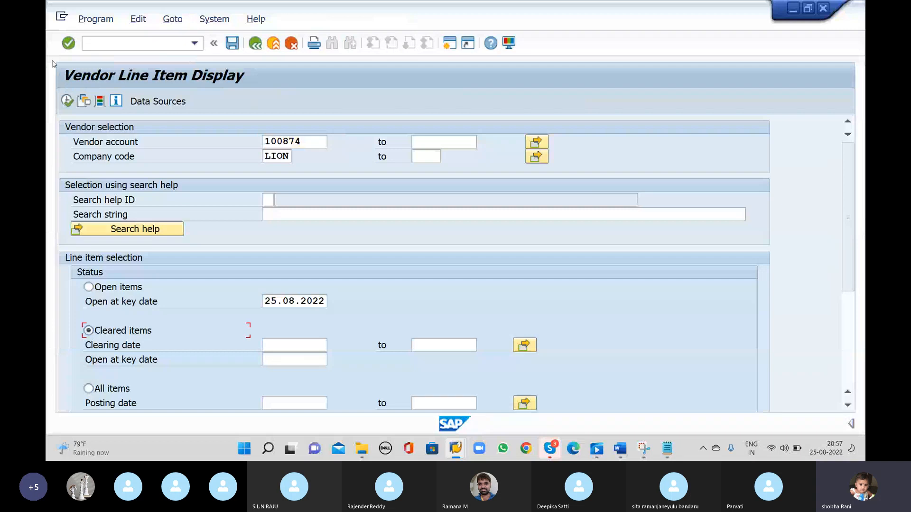
click(69, 103)
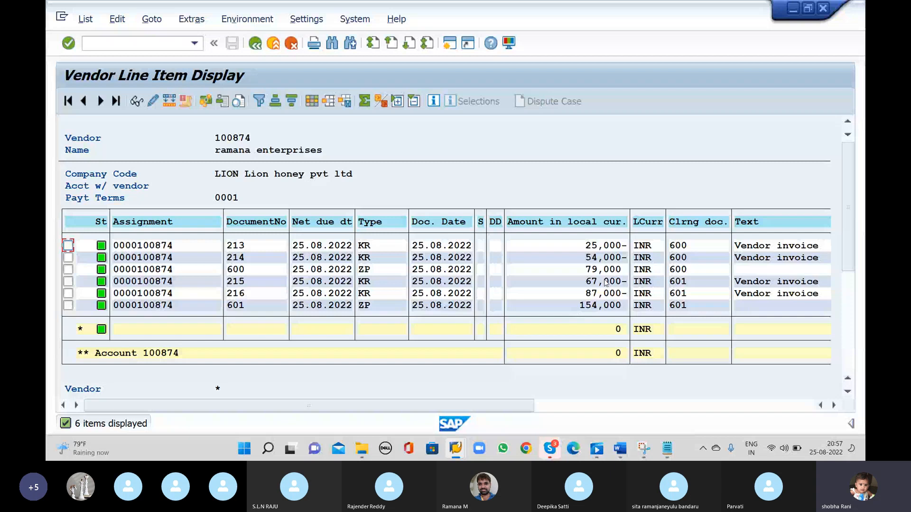
click(374, 309)
click(255, 47)
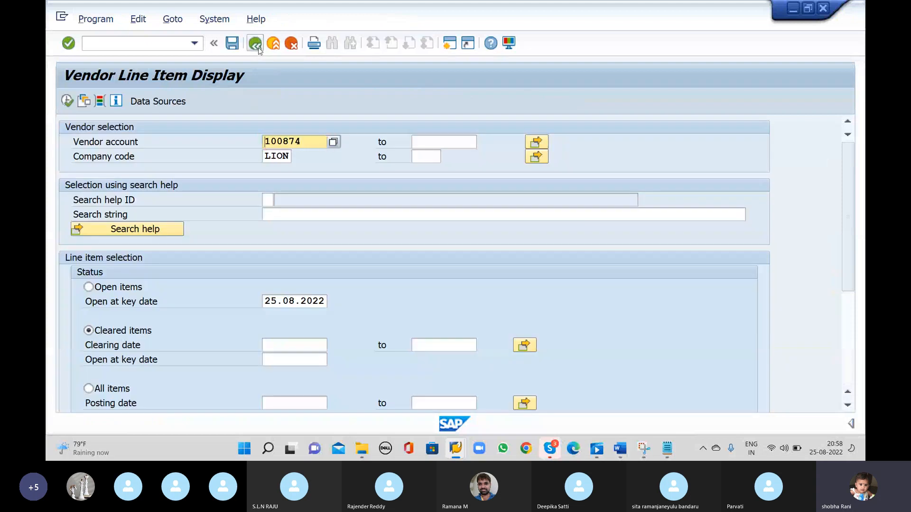
click(259, 48)
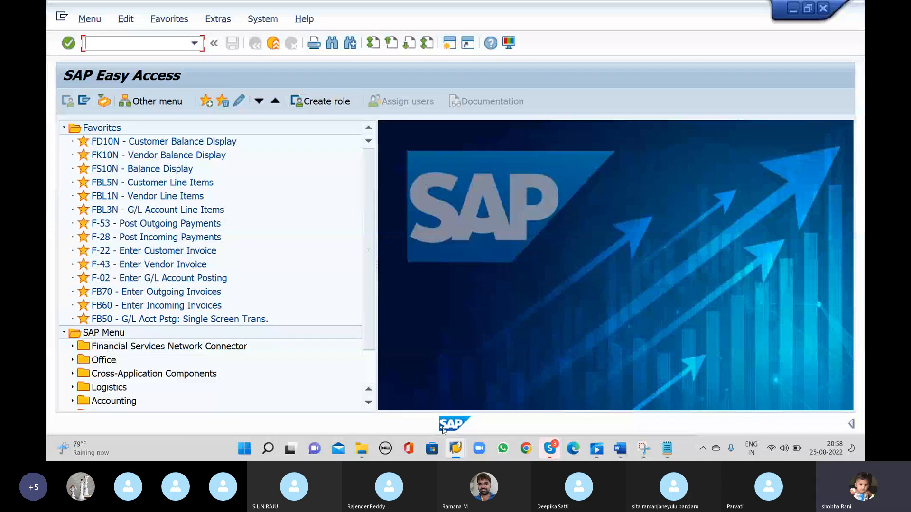
- Switch to the Skype call window and mute the microphone
mouse_move(550, 457)
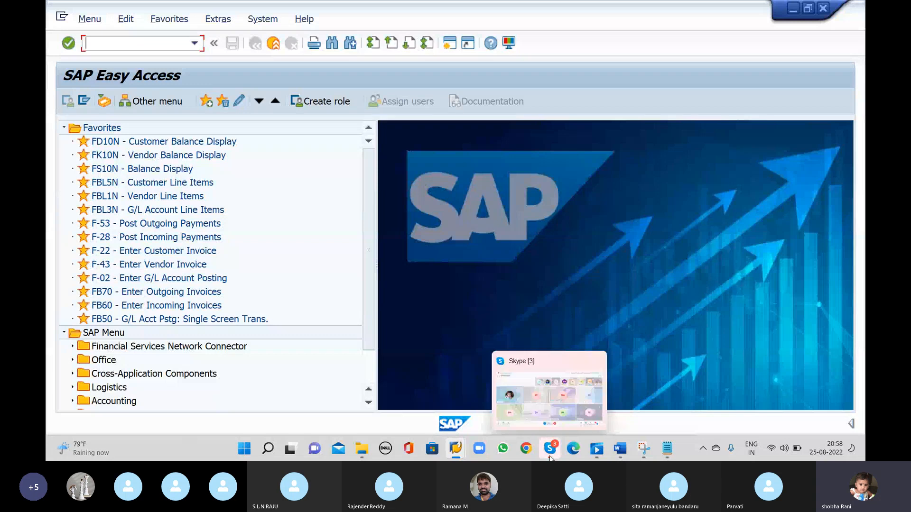
click(549, 407)
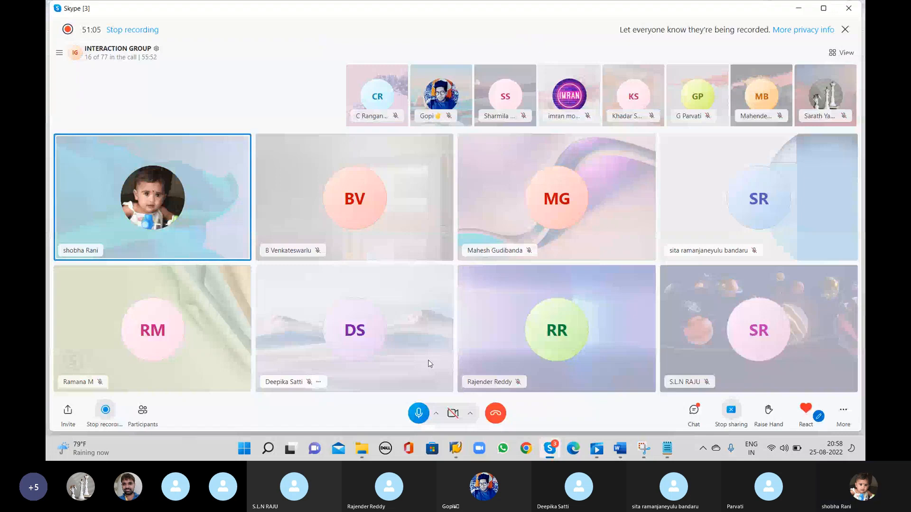
click(419, 414)
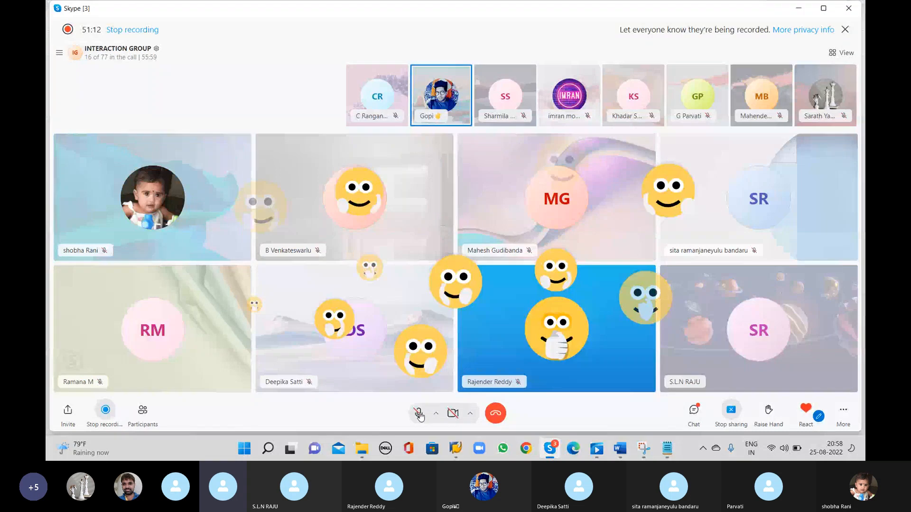